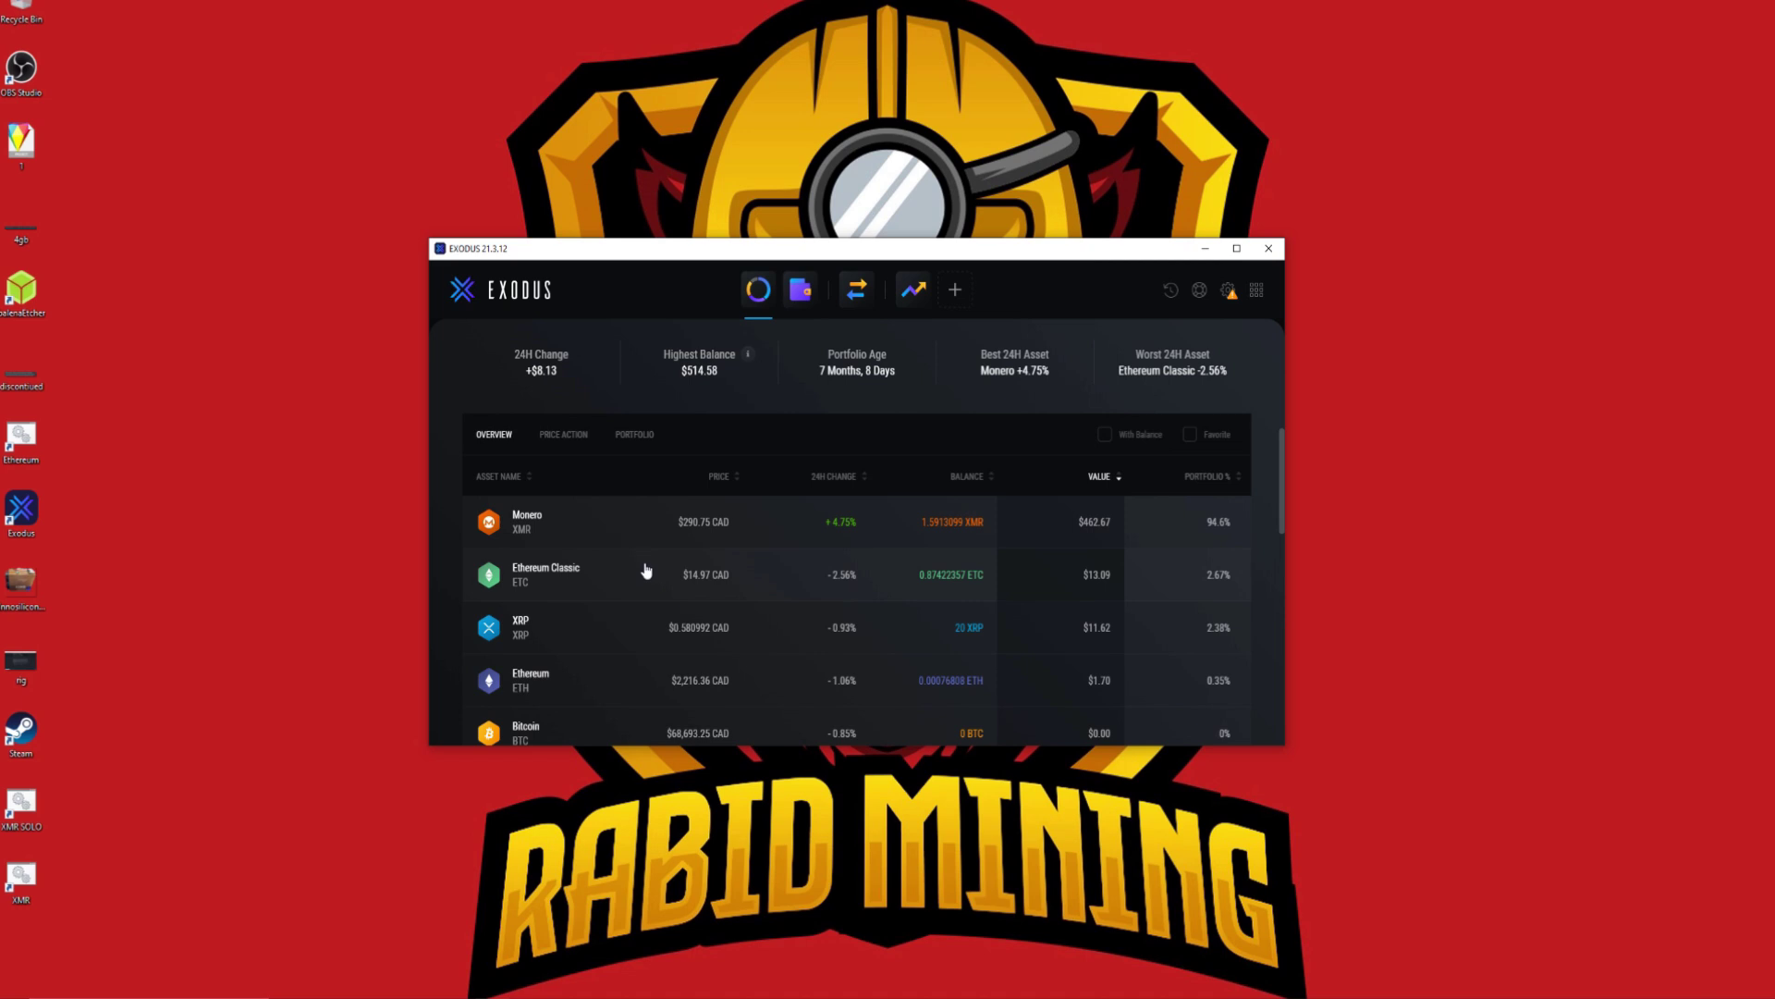
- Open the Ethereum wallet from the portfolio list and copy its receiving address
scroll(652, 609, "down", 1)
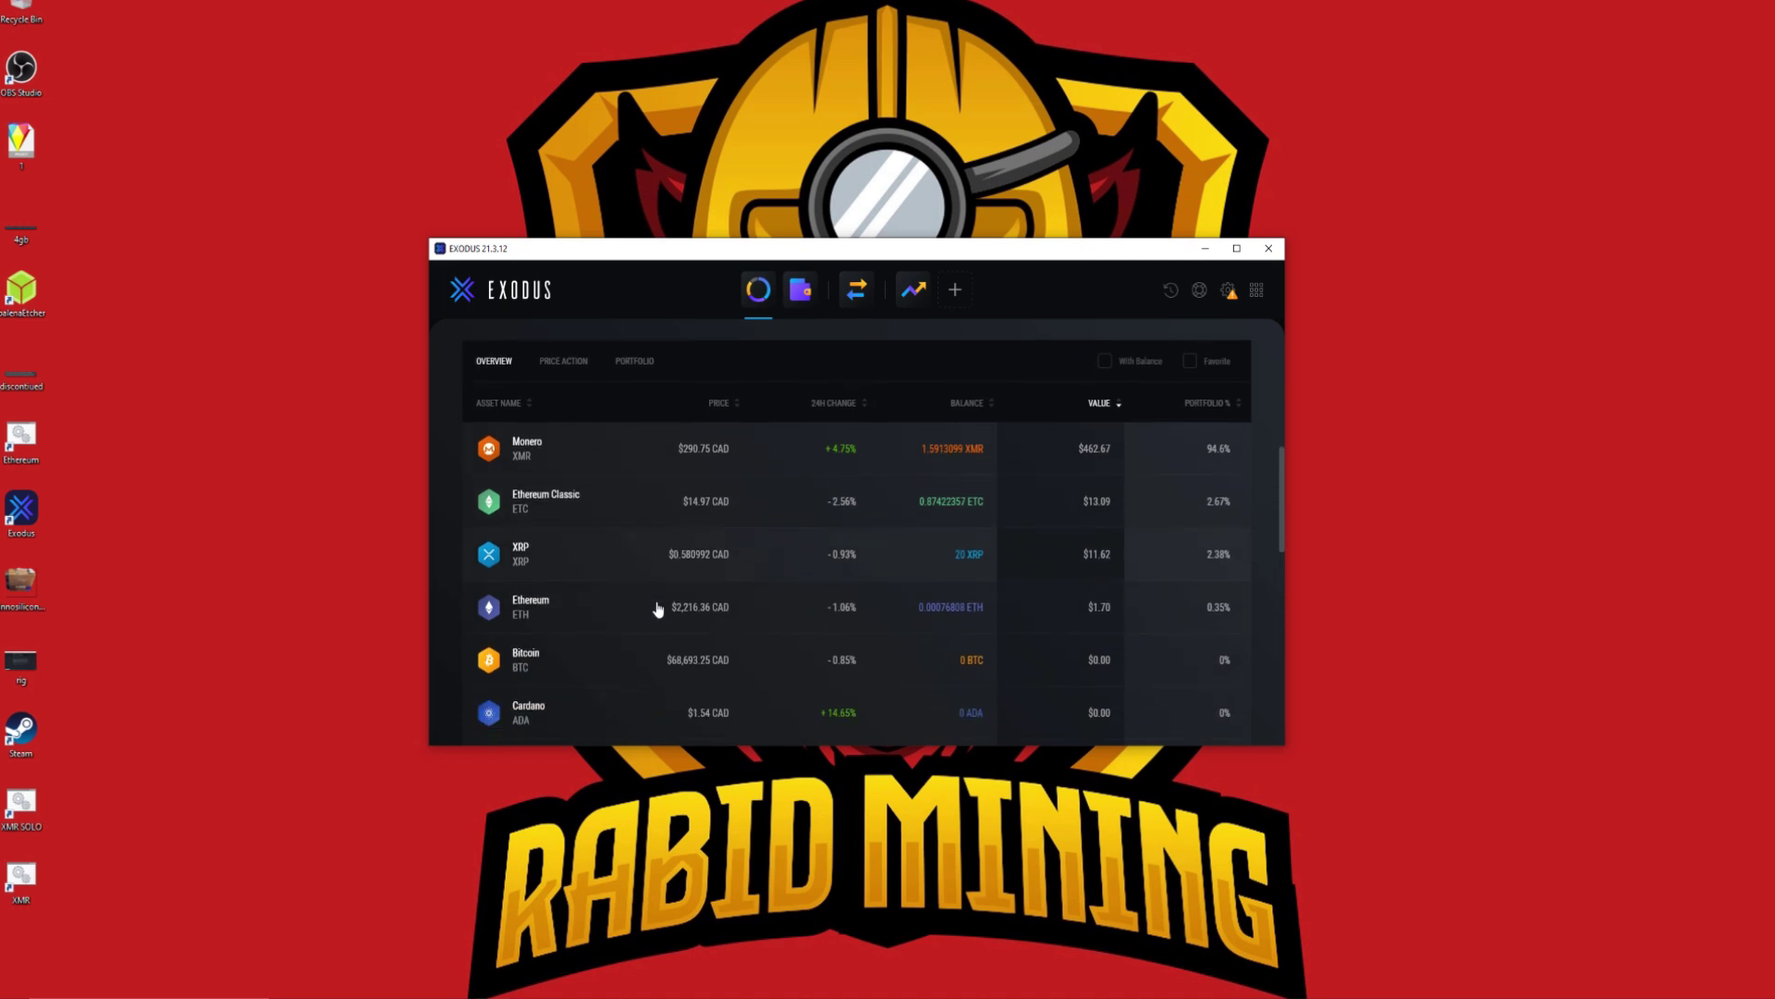
left_click(593, 610)
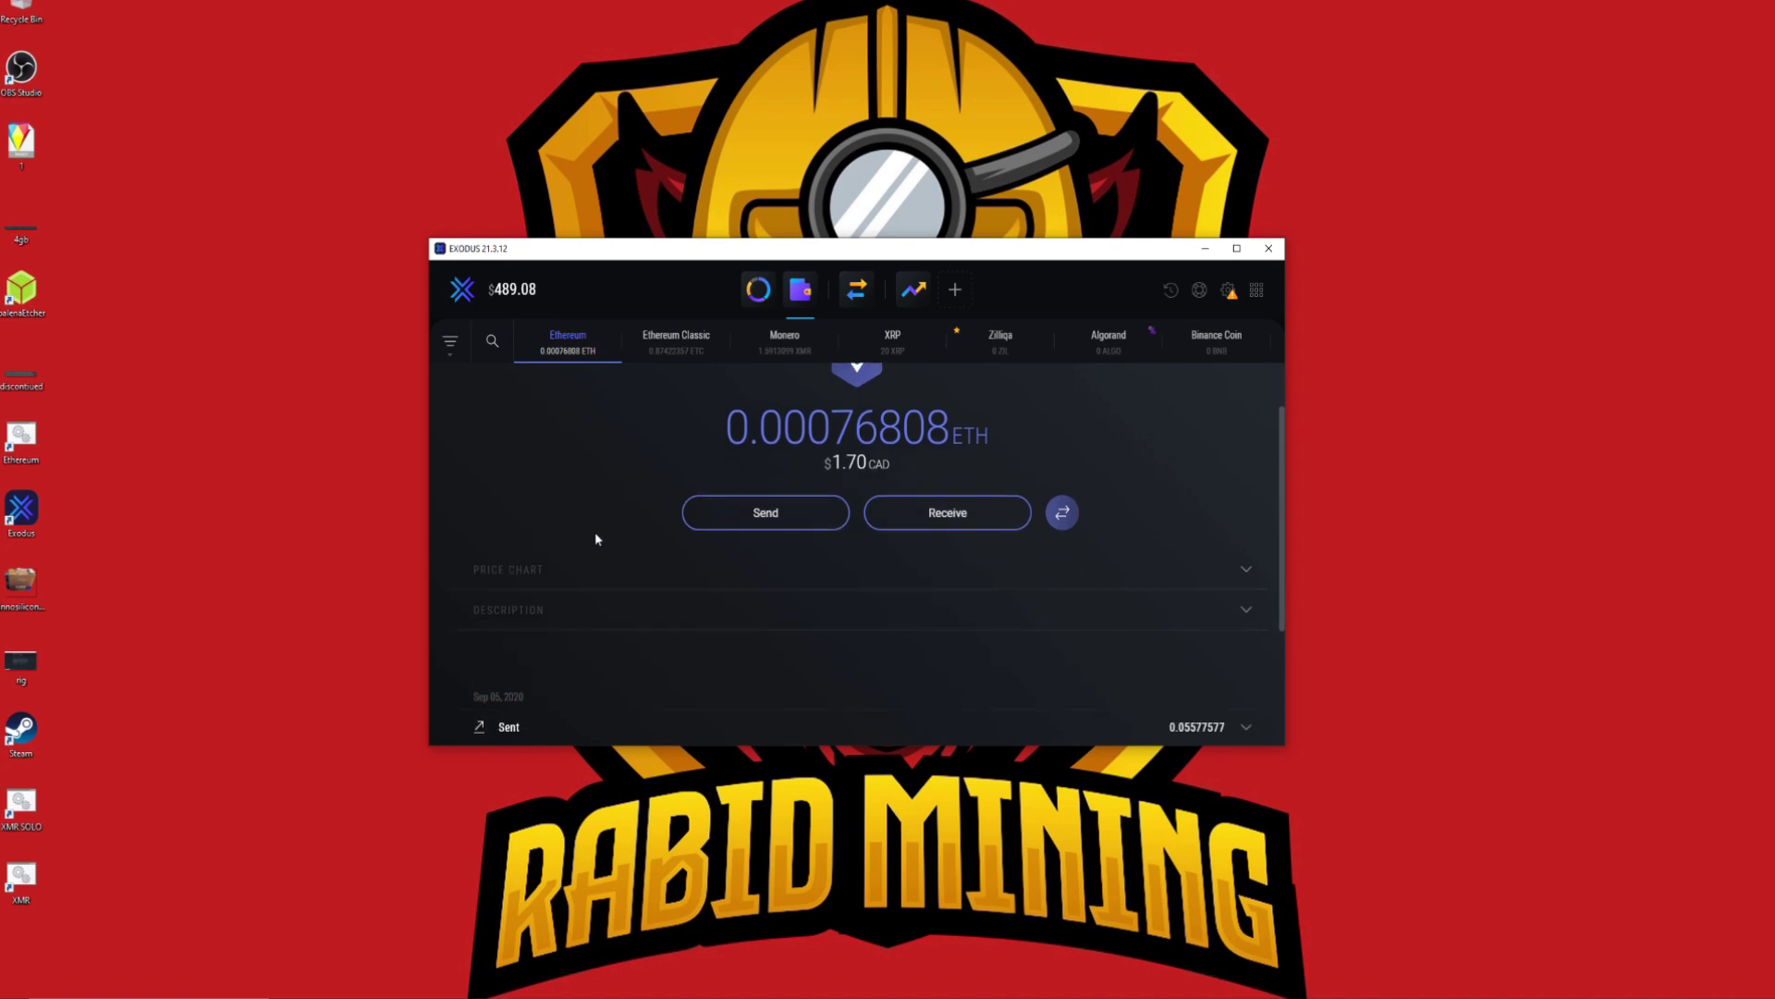
left_click(945, 518)
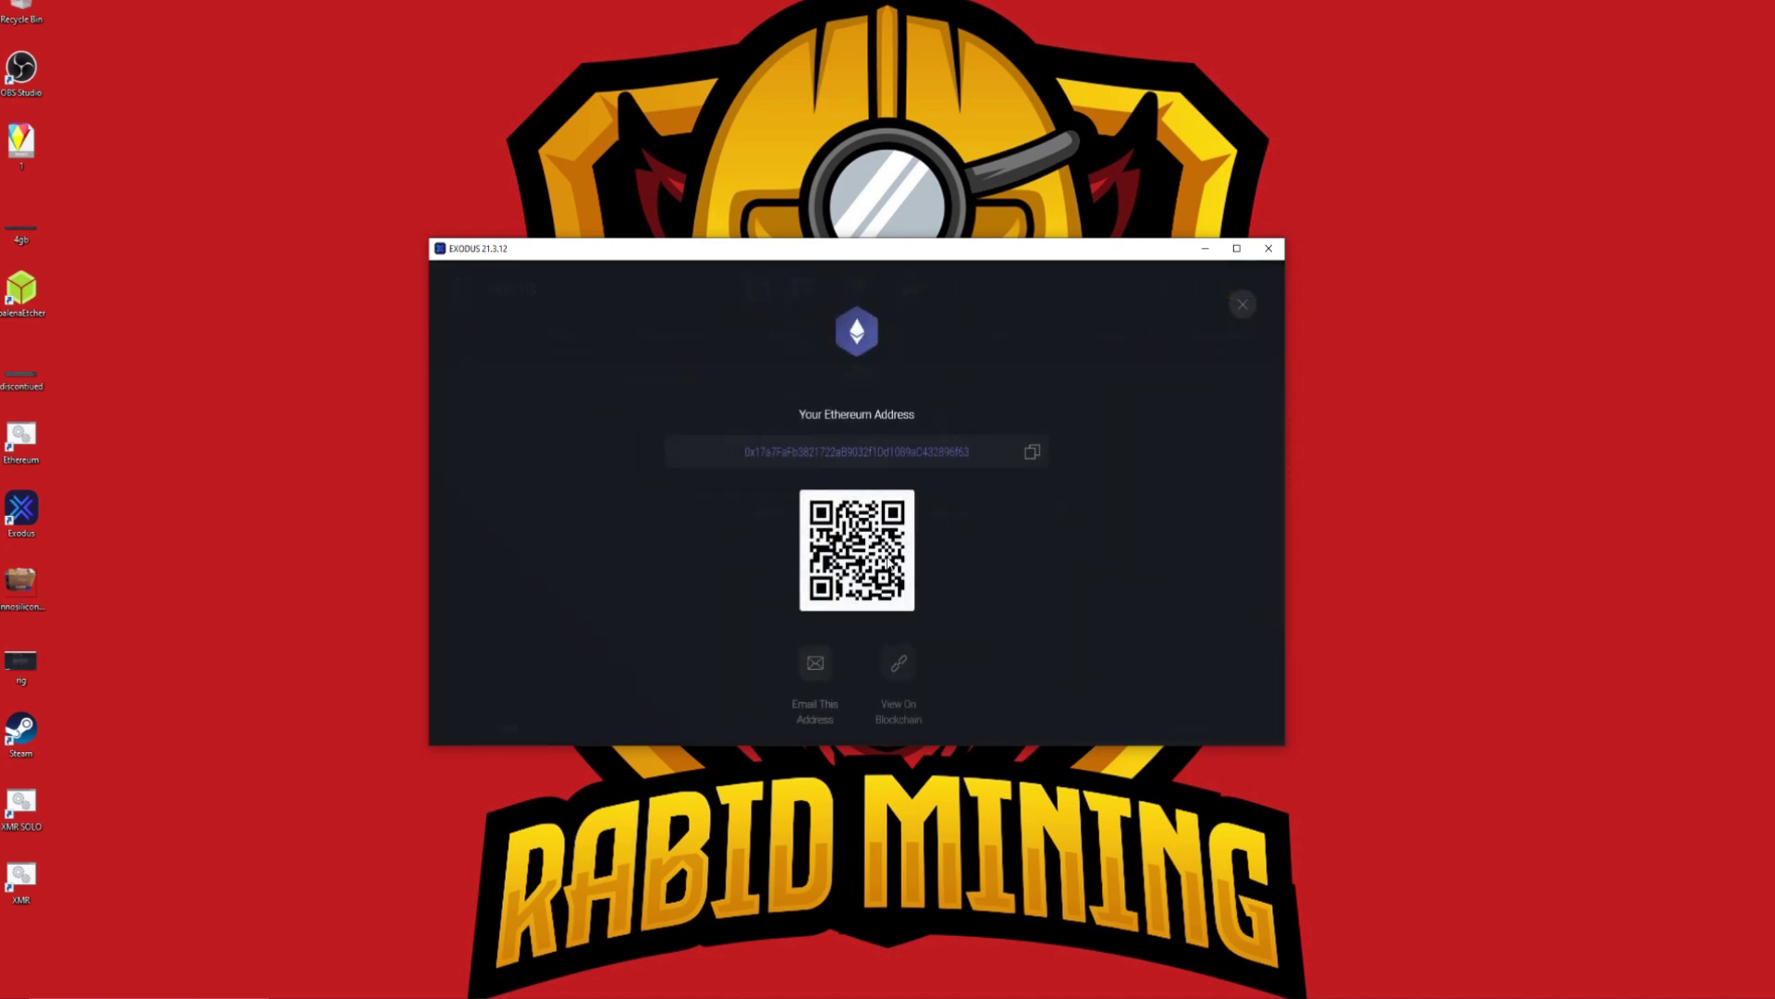
left_click(1041, 455)
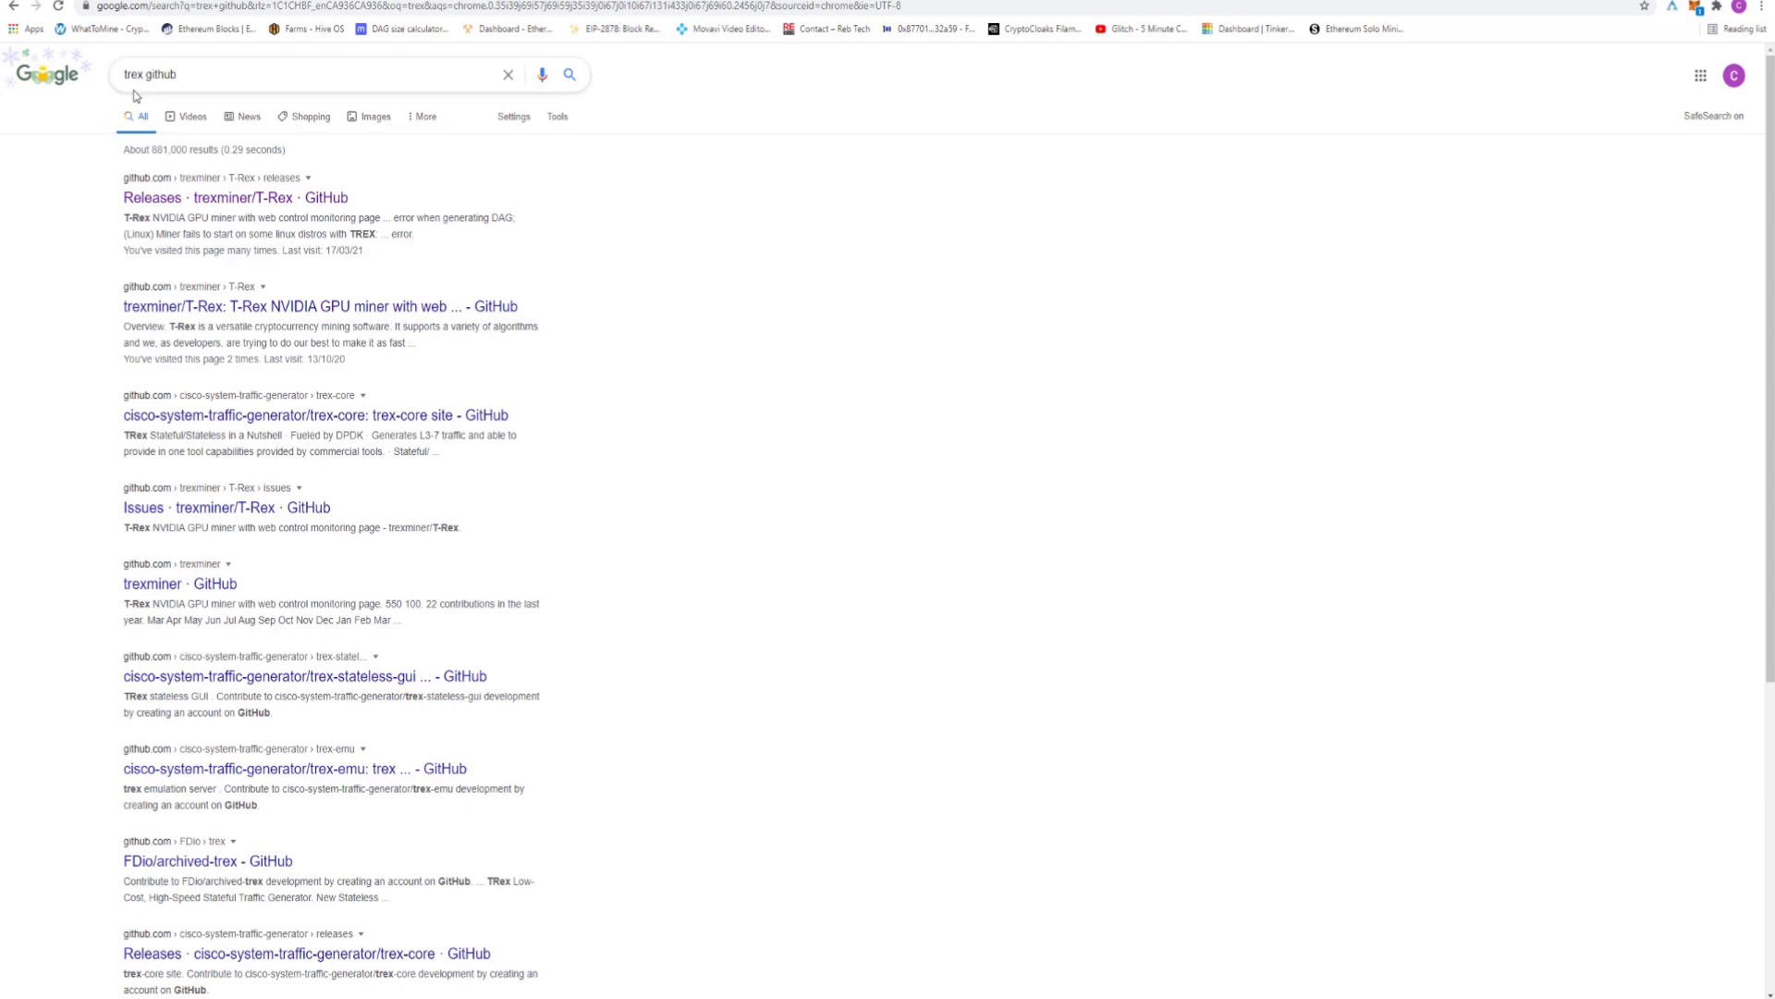
- Search Google for "trex github" and open the trexminer/T-Rex releases page with the 0.19.12 downloads
left_click(139, 80)
left_click(185, 104)
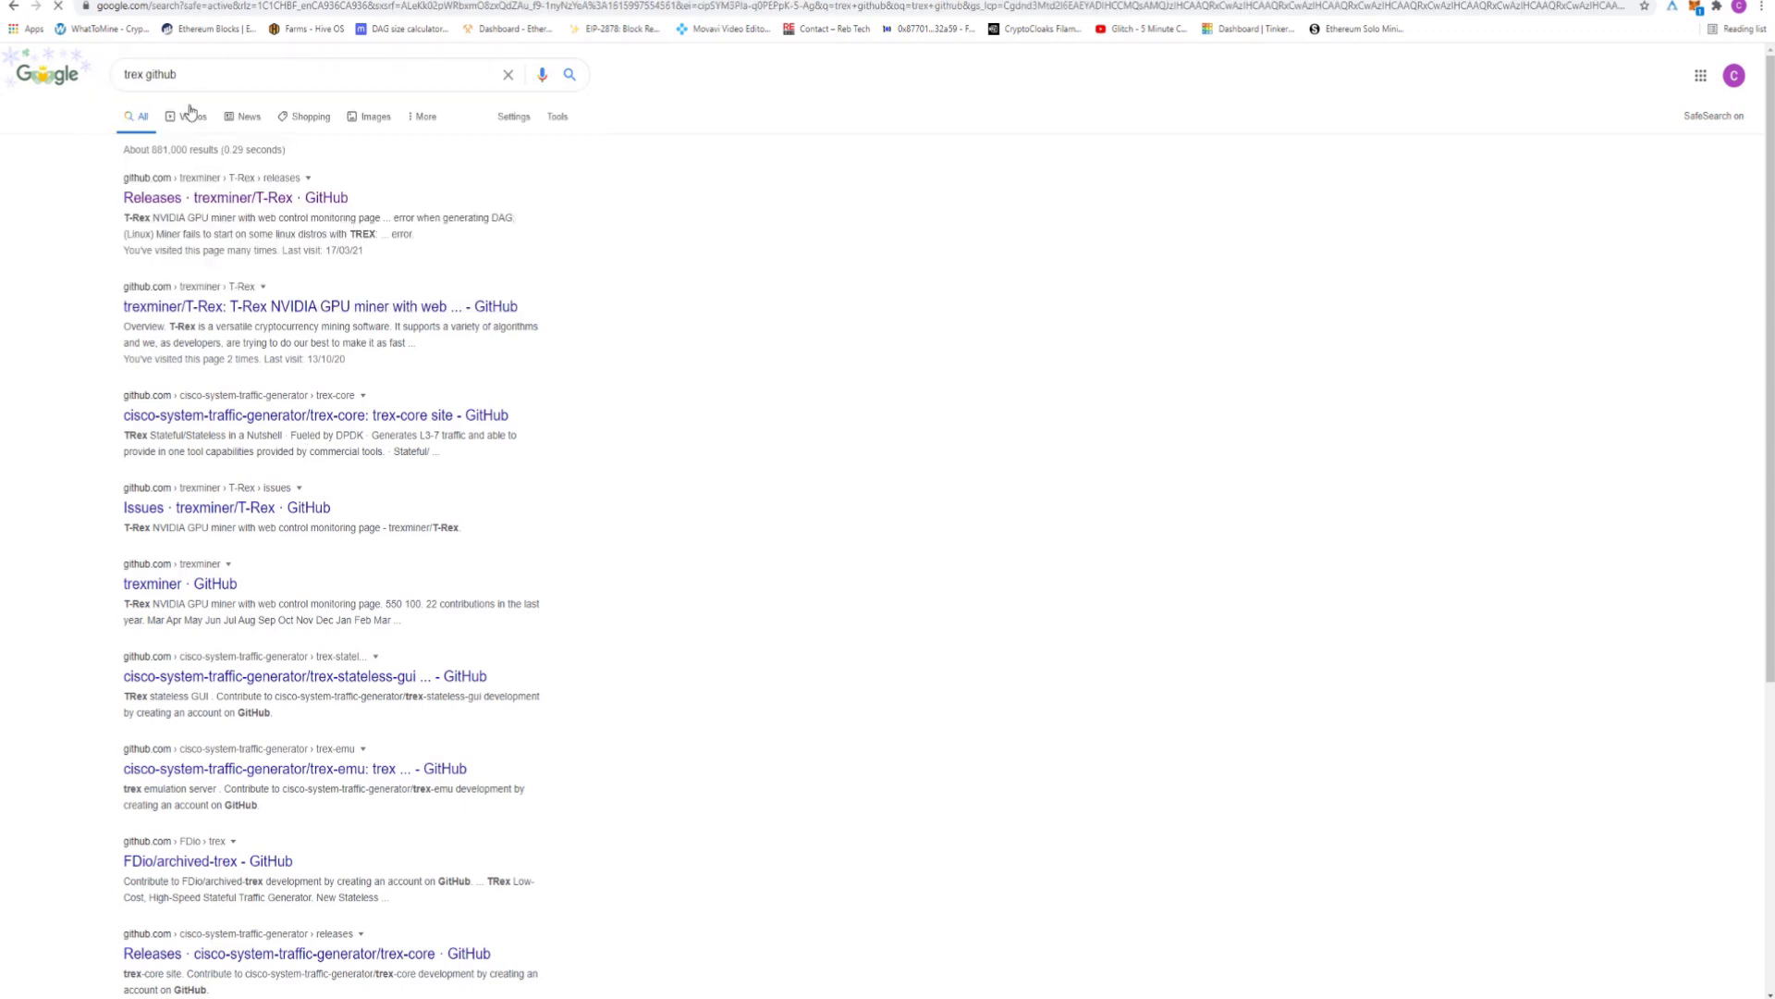
left_click(220, 198)
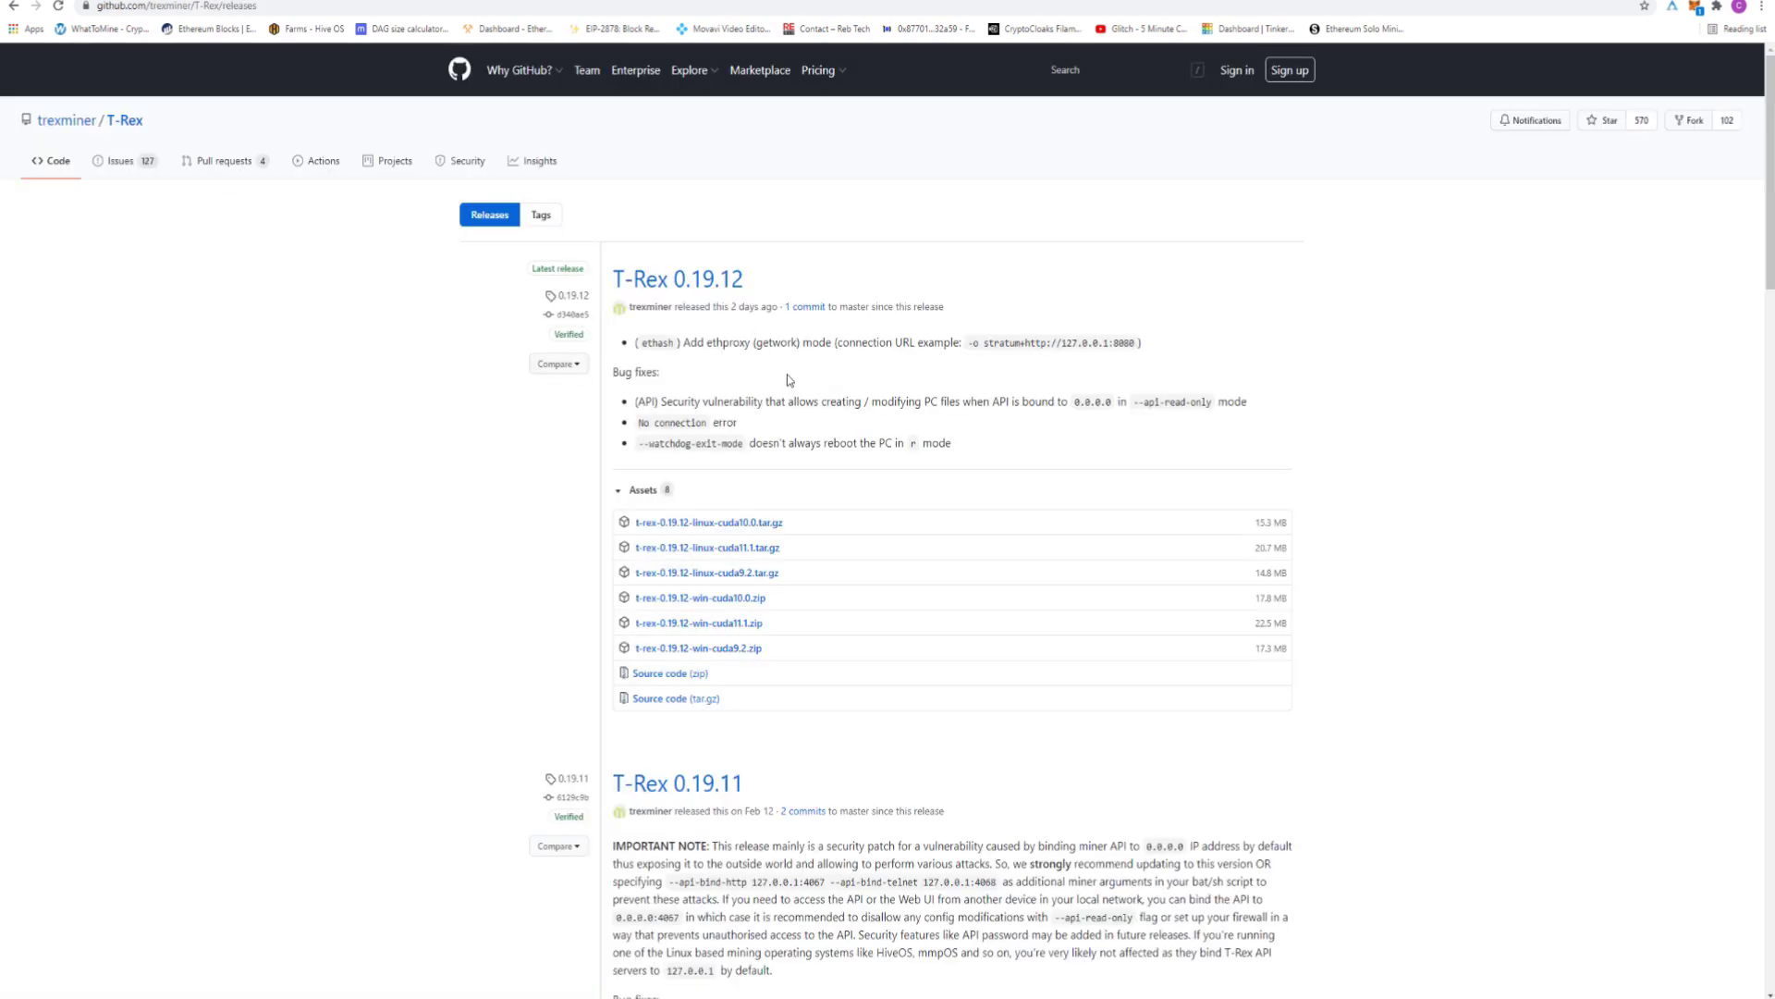
scroll(860, 499, "down", 1)
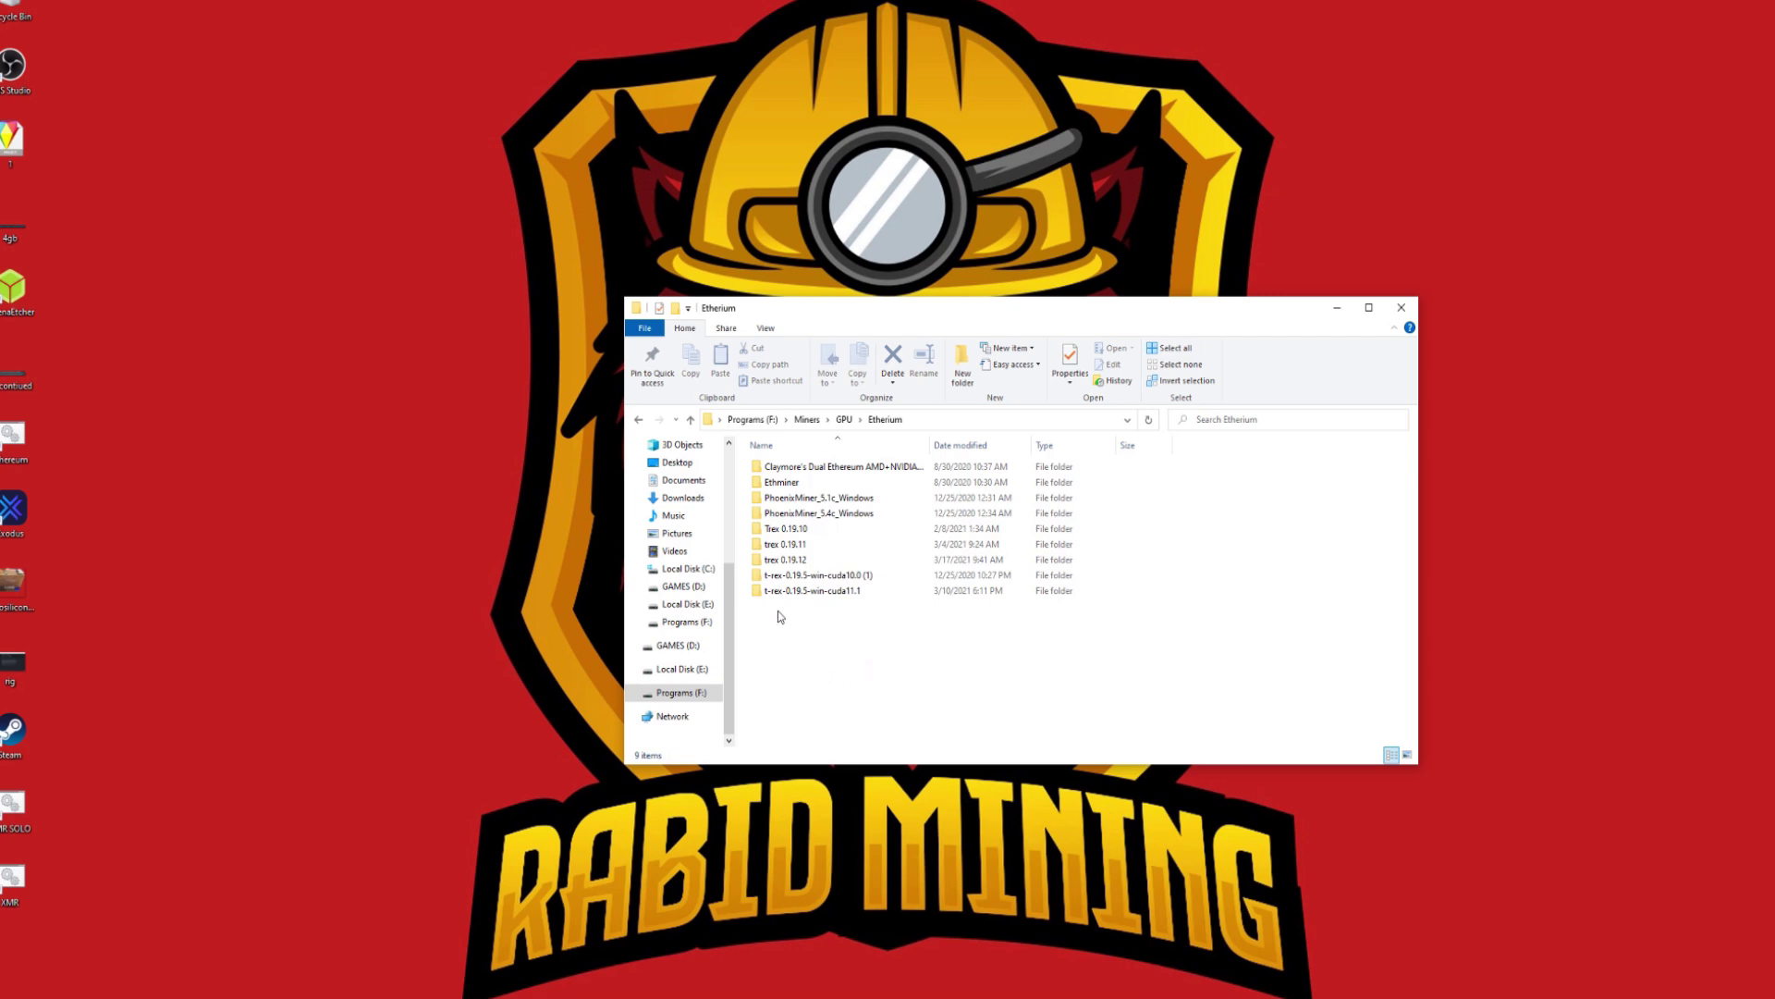
- Open the trex 0.19.12 miner folder inside the Etherium directory
double_click(795, 562)
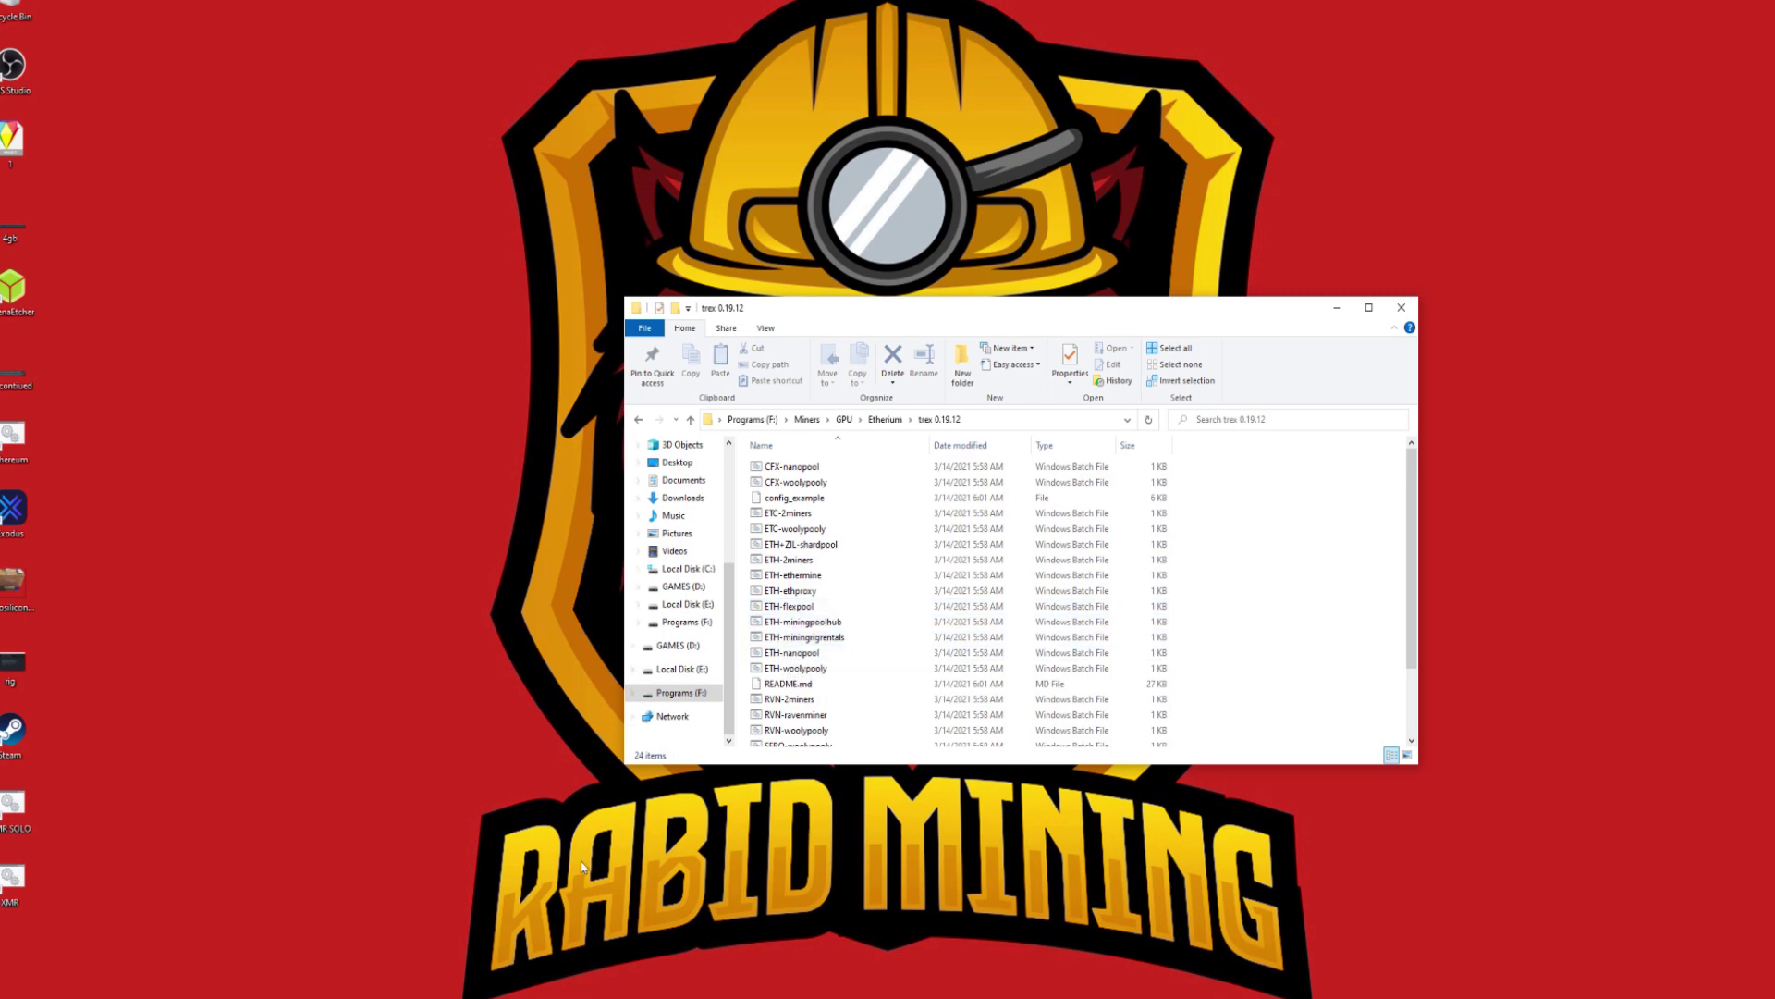
left_click(486, 998)
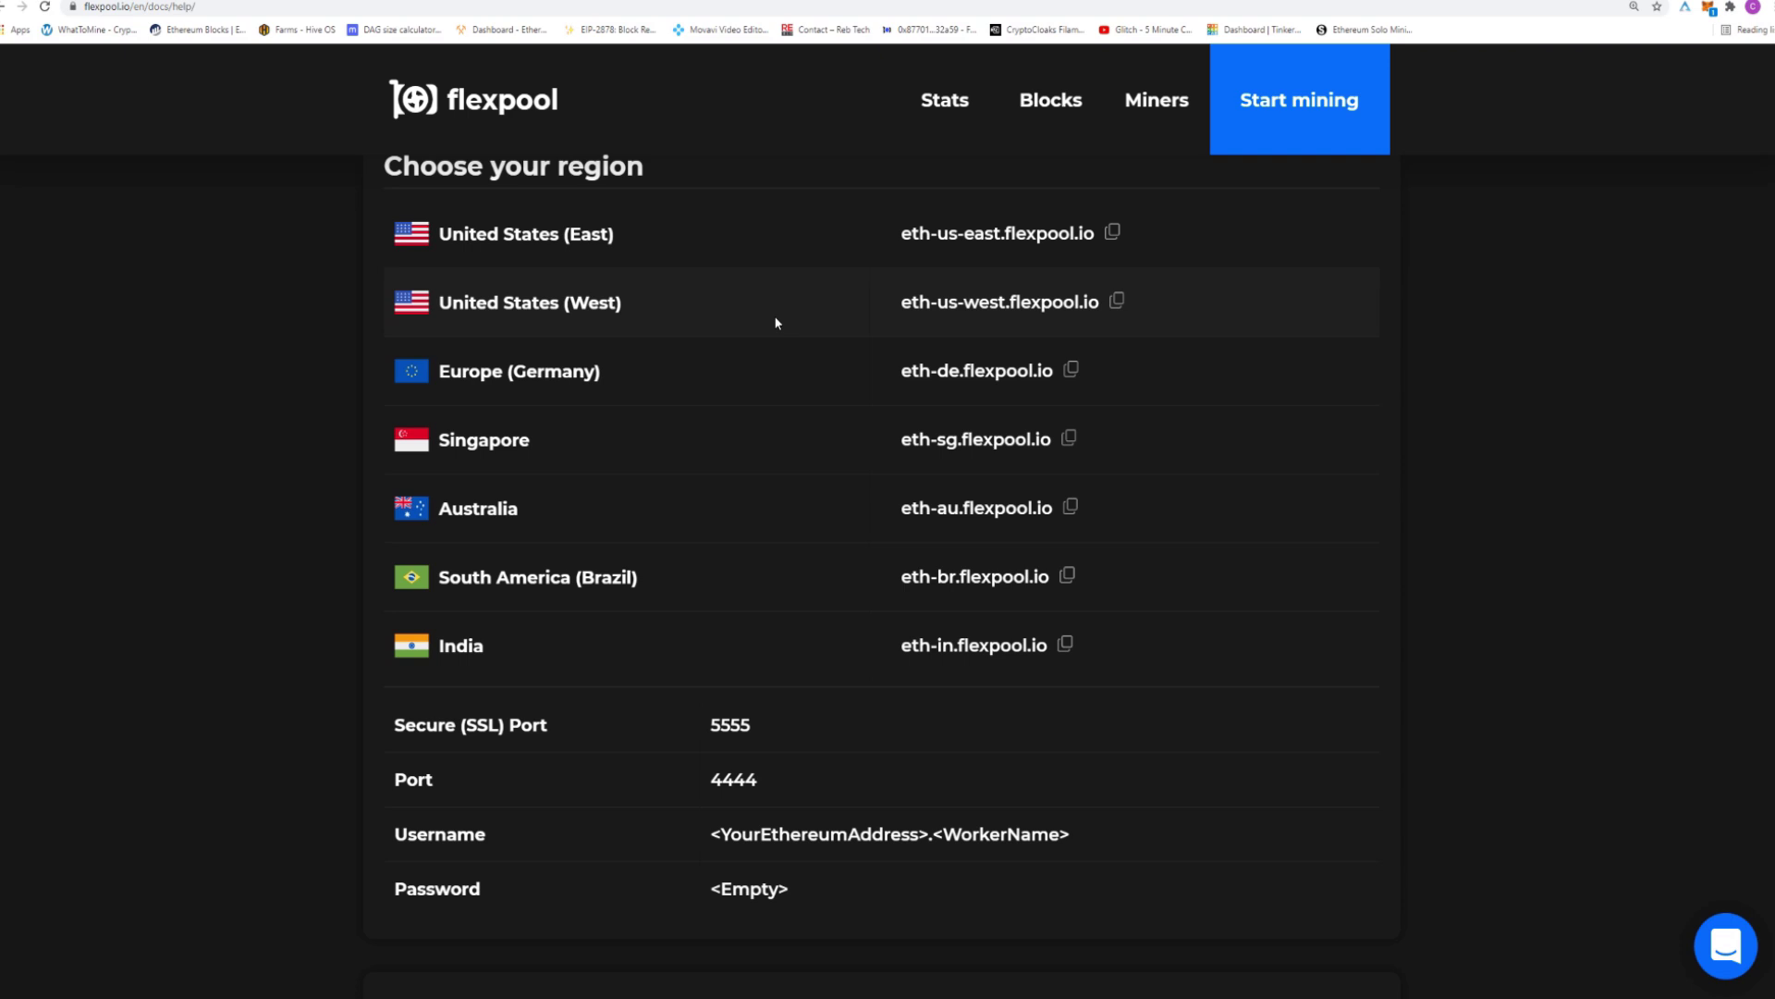
- Copy Flexpool's United States (West) server address and switch to the ETH-flexpool batch file in Notepad
left_click(1117, 301)
left_click(1117, 303)
left_click(559, 957)
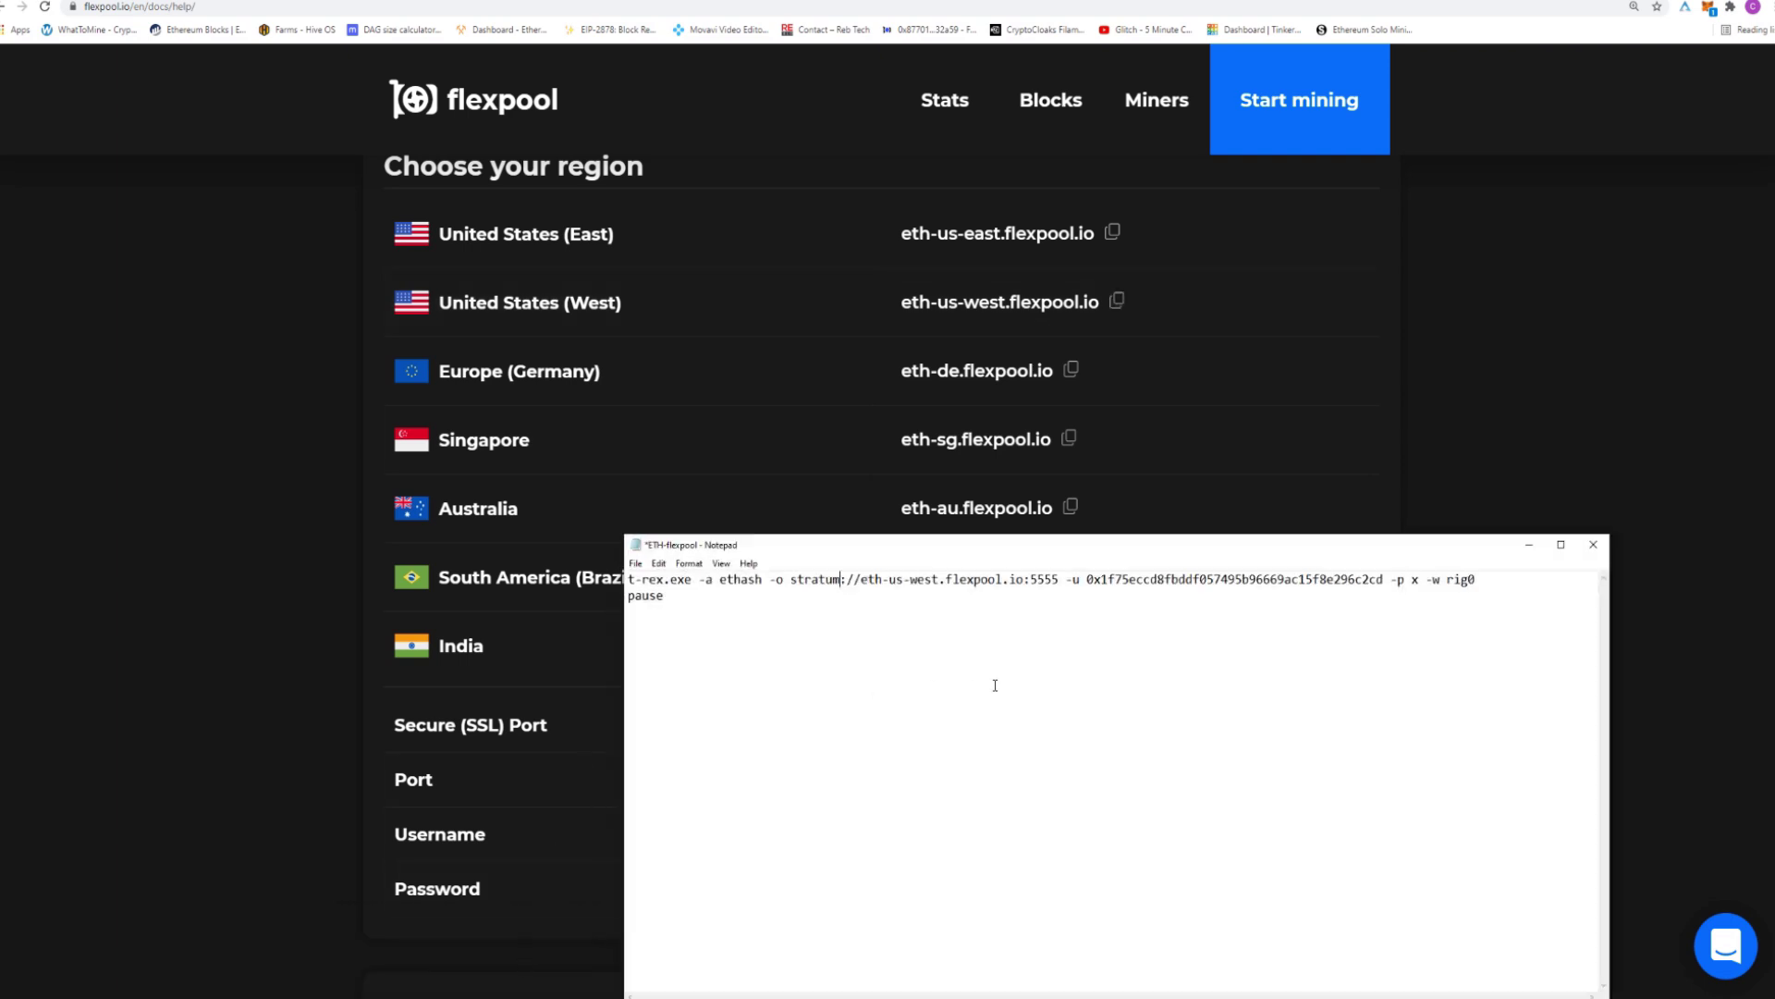
- Change the pool URL in the ETH-flexpool batch file to stratum://eth-us-west.flexpool.io using the copied server address
key("BackSpace")
key("BackSpace")
key("BackSpace")
key("BackSpace")
key("BackSpace")
key("BackSpace")
key("BackSpace")
key("BackSpace")
key("BackSpace")
key("BackSpace")
key("BackSpace")
key("BackSpace")
key("BackSpace")
key("BackSpace")
key("BackSpace")
key("BackSpace")
key("BackSpace")
key("BackSpace")
key("BackSpace")
key("BackSpace")
key("BackSpace")
key("BackSpace")
key("BackSpace")
key("ctrl+v")
- Check the port list on the Flexpool page and set the batch file's pool port to 4444
left_click_drag(1029, 551, 878, 903)
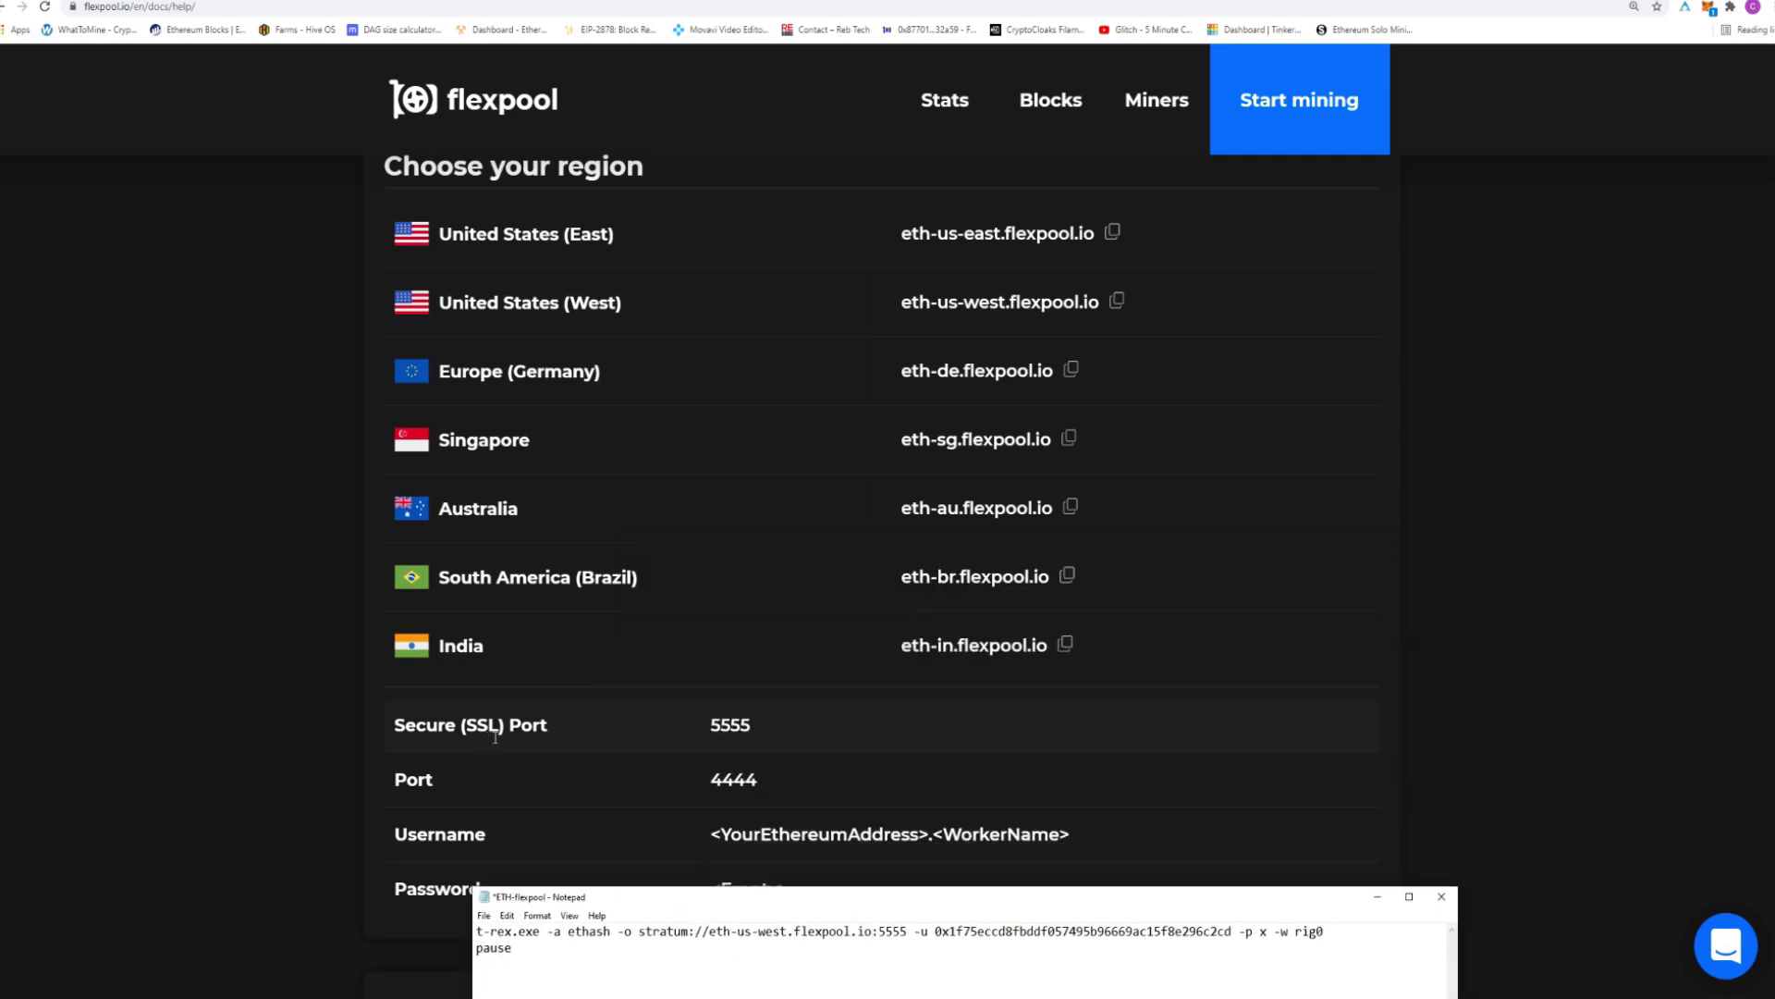
left_click_drag(831, 908, 736, 462)
left_click(814, 487)
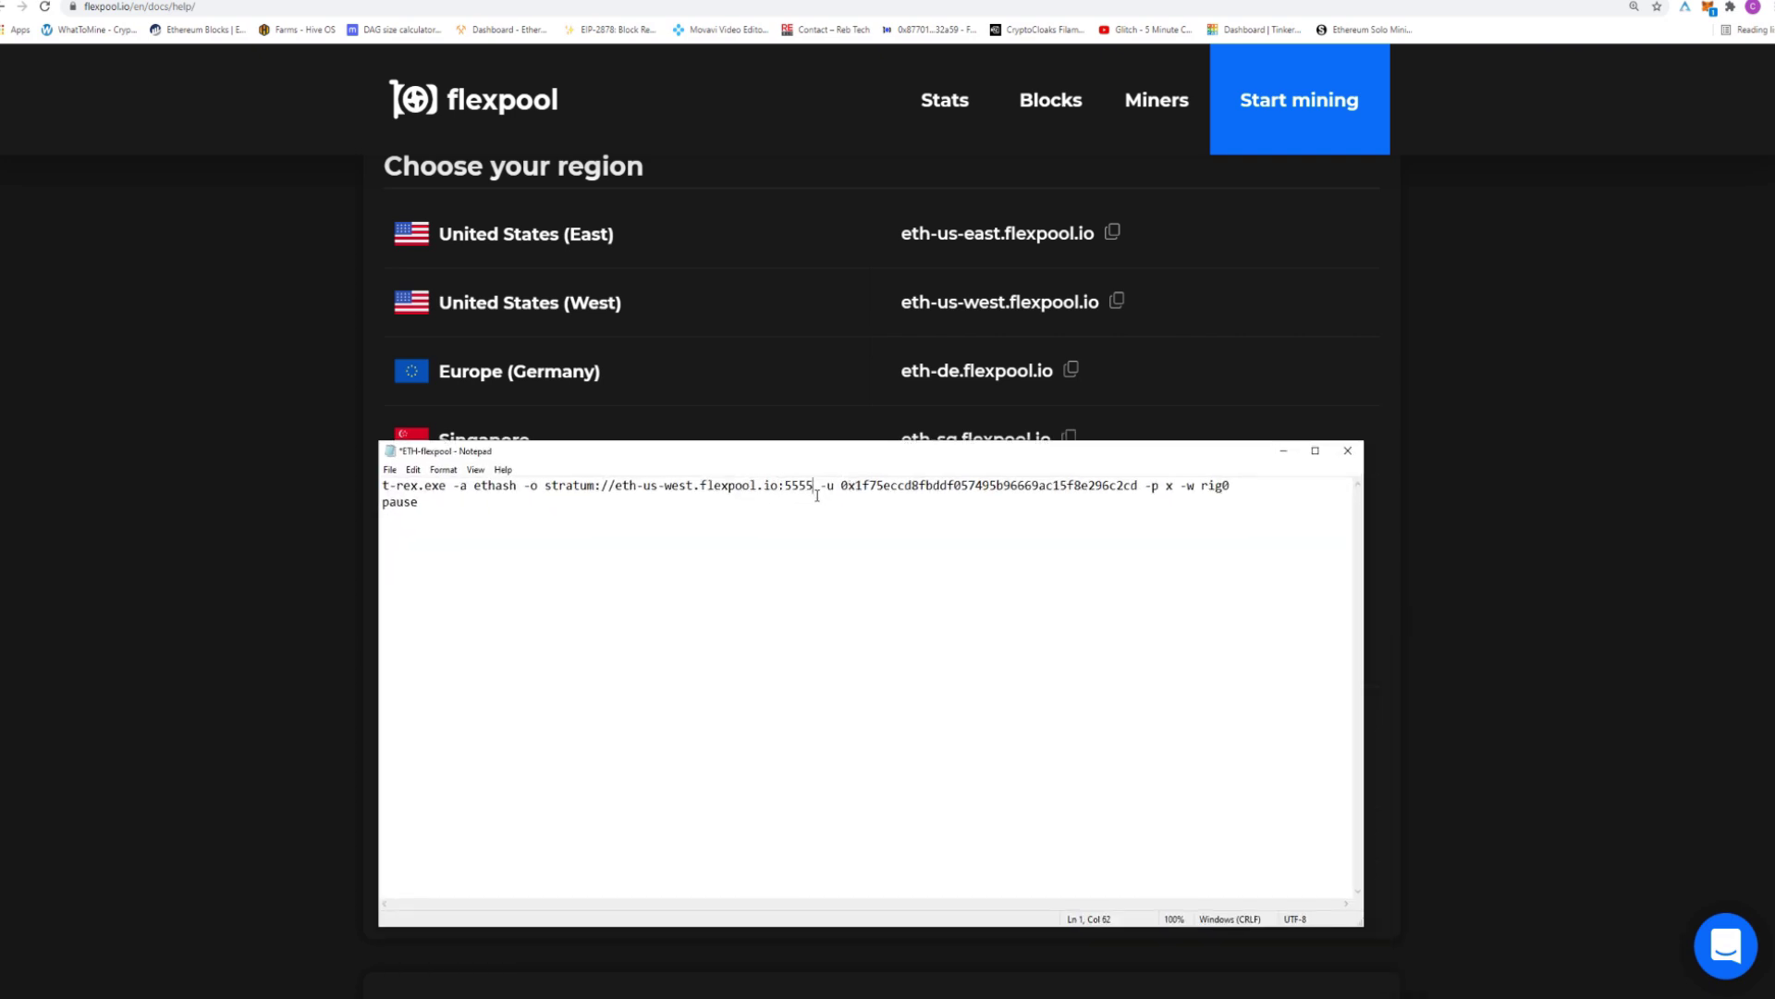
key("BackSpace")
key("BackSpace")
key("BackSpace")
key("BackSpace")
type("4444")
- Copy the ETH wallet address from the "crypto address" note and return to the batch file
left_click(485, 997)
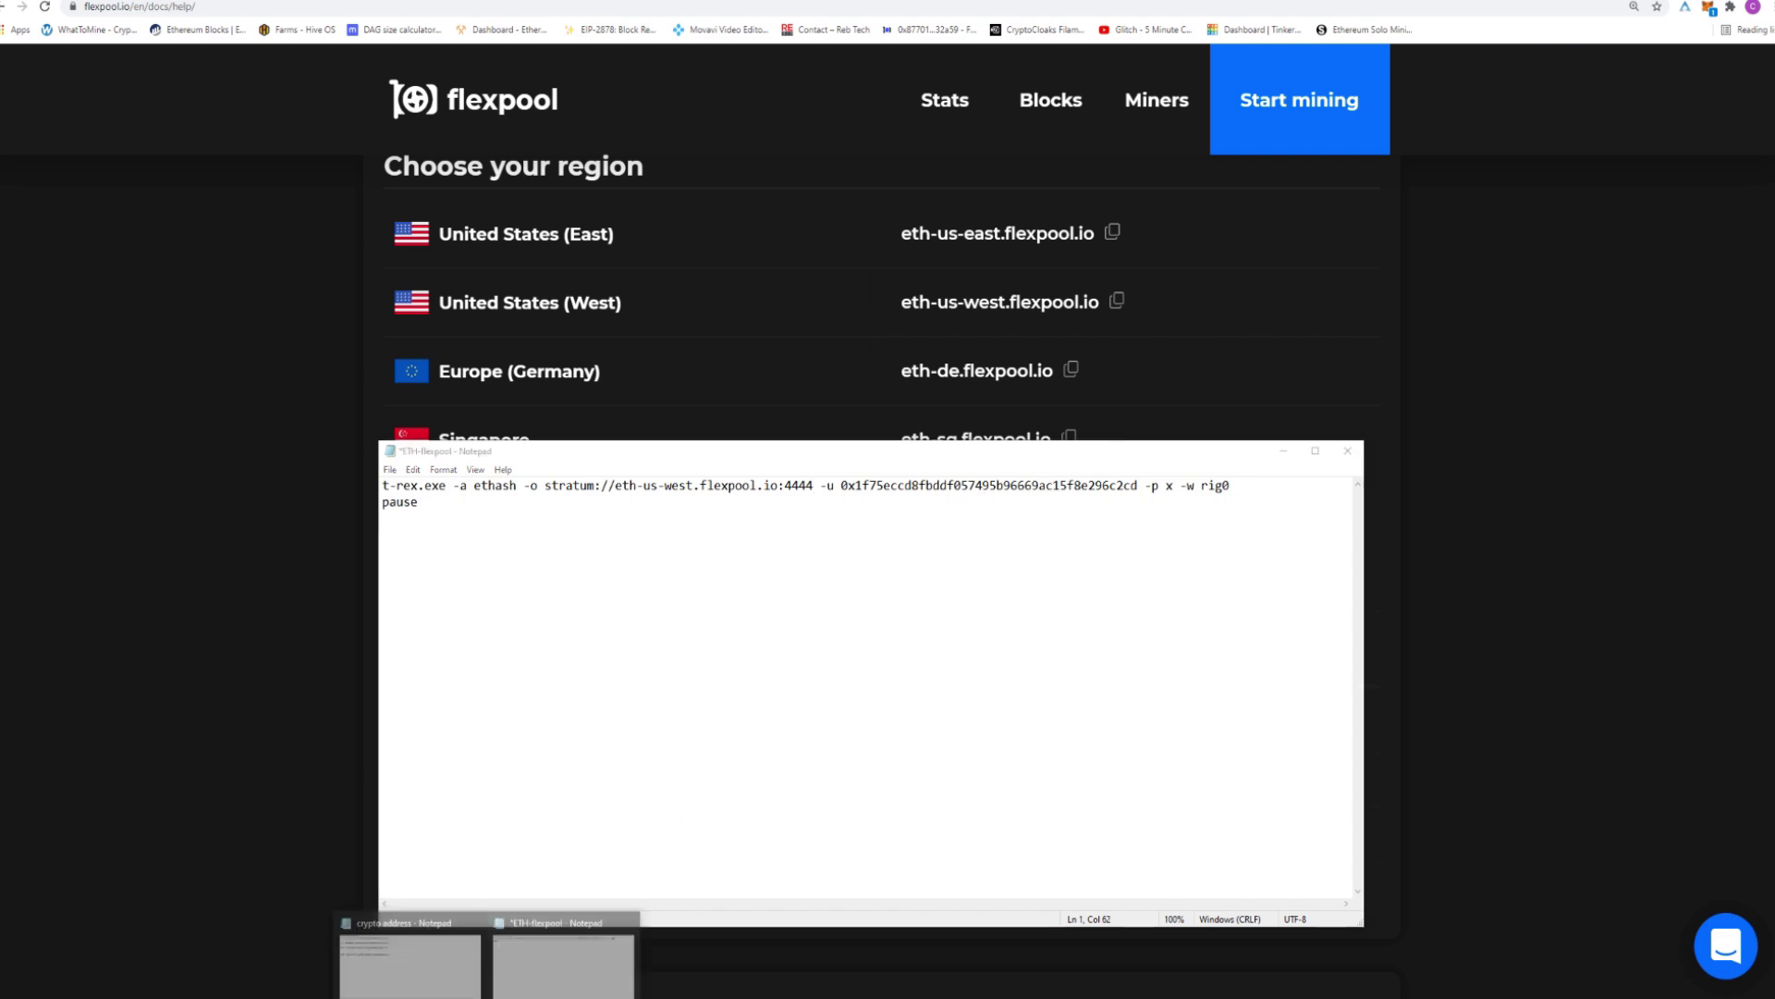
left_click(440, 943)
left_click(317, 493)
left_click_drag(318, 495, 614, 499)
right_click(595, 497)
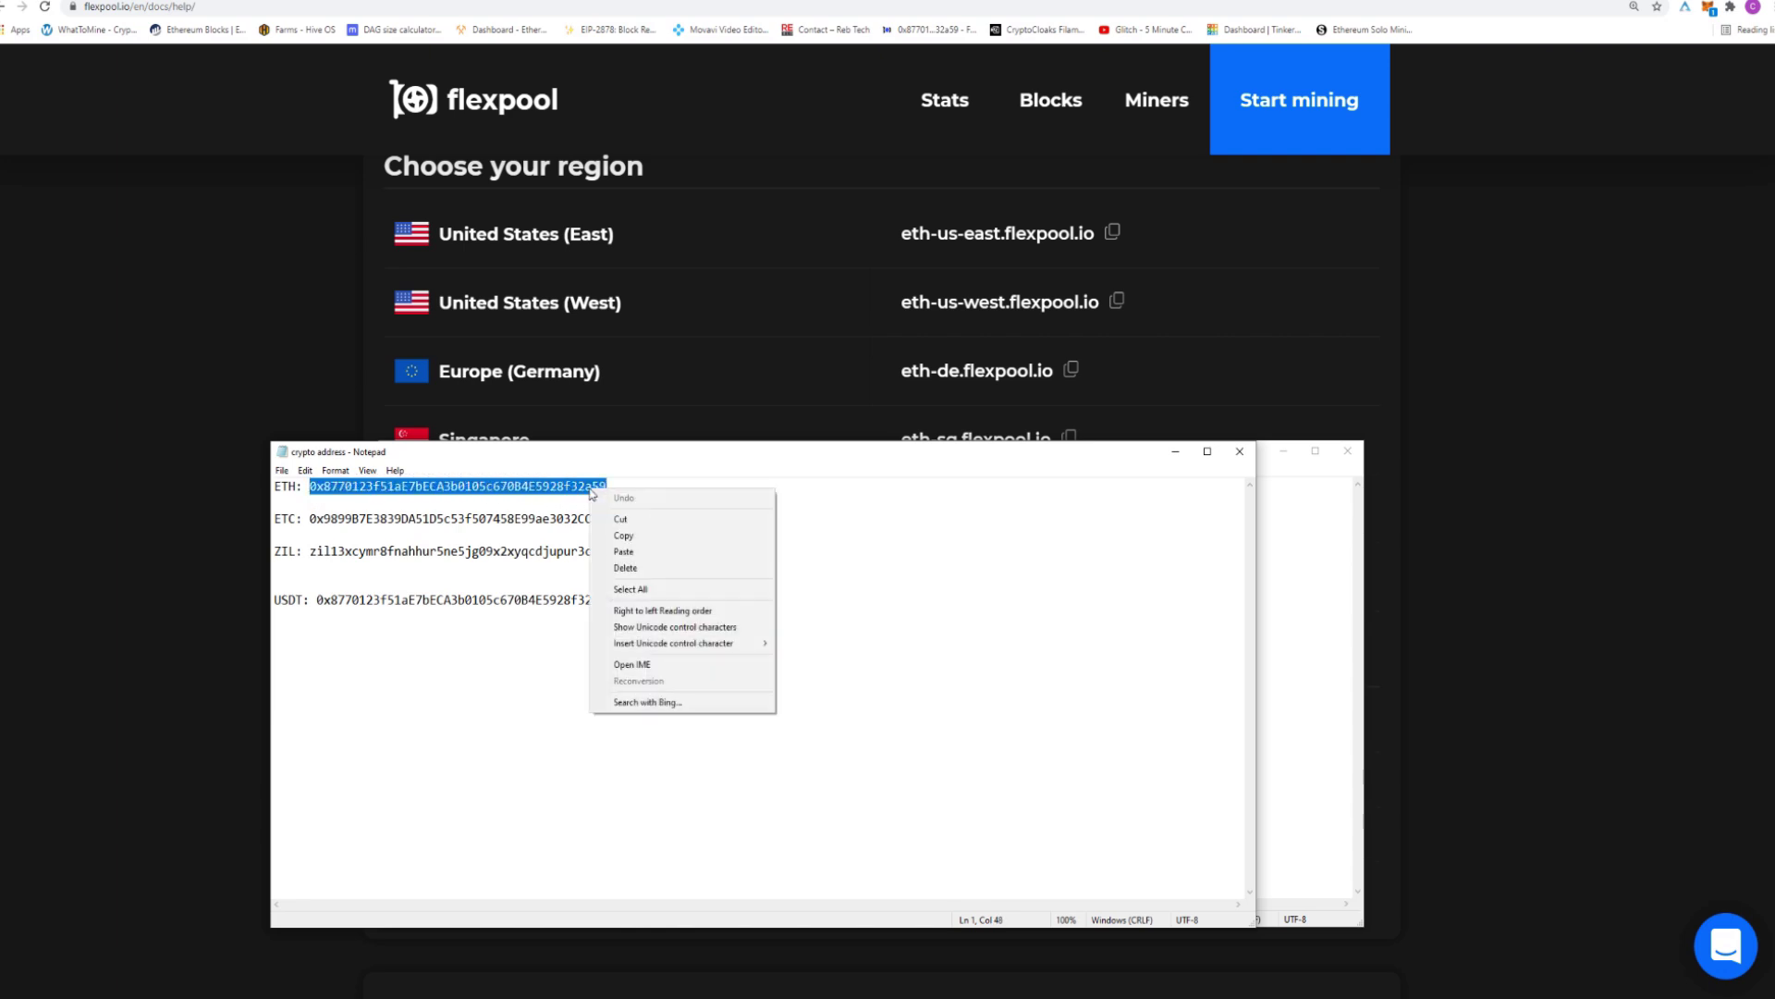
left_click(634, 542)
left_click(1175, 452)
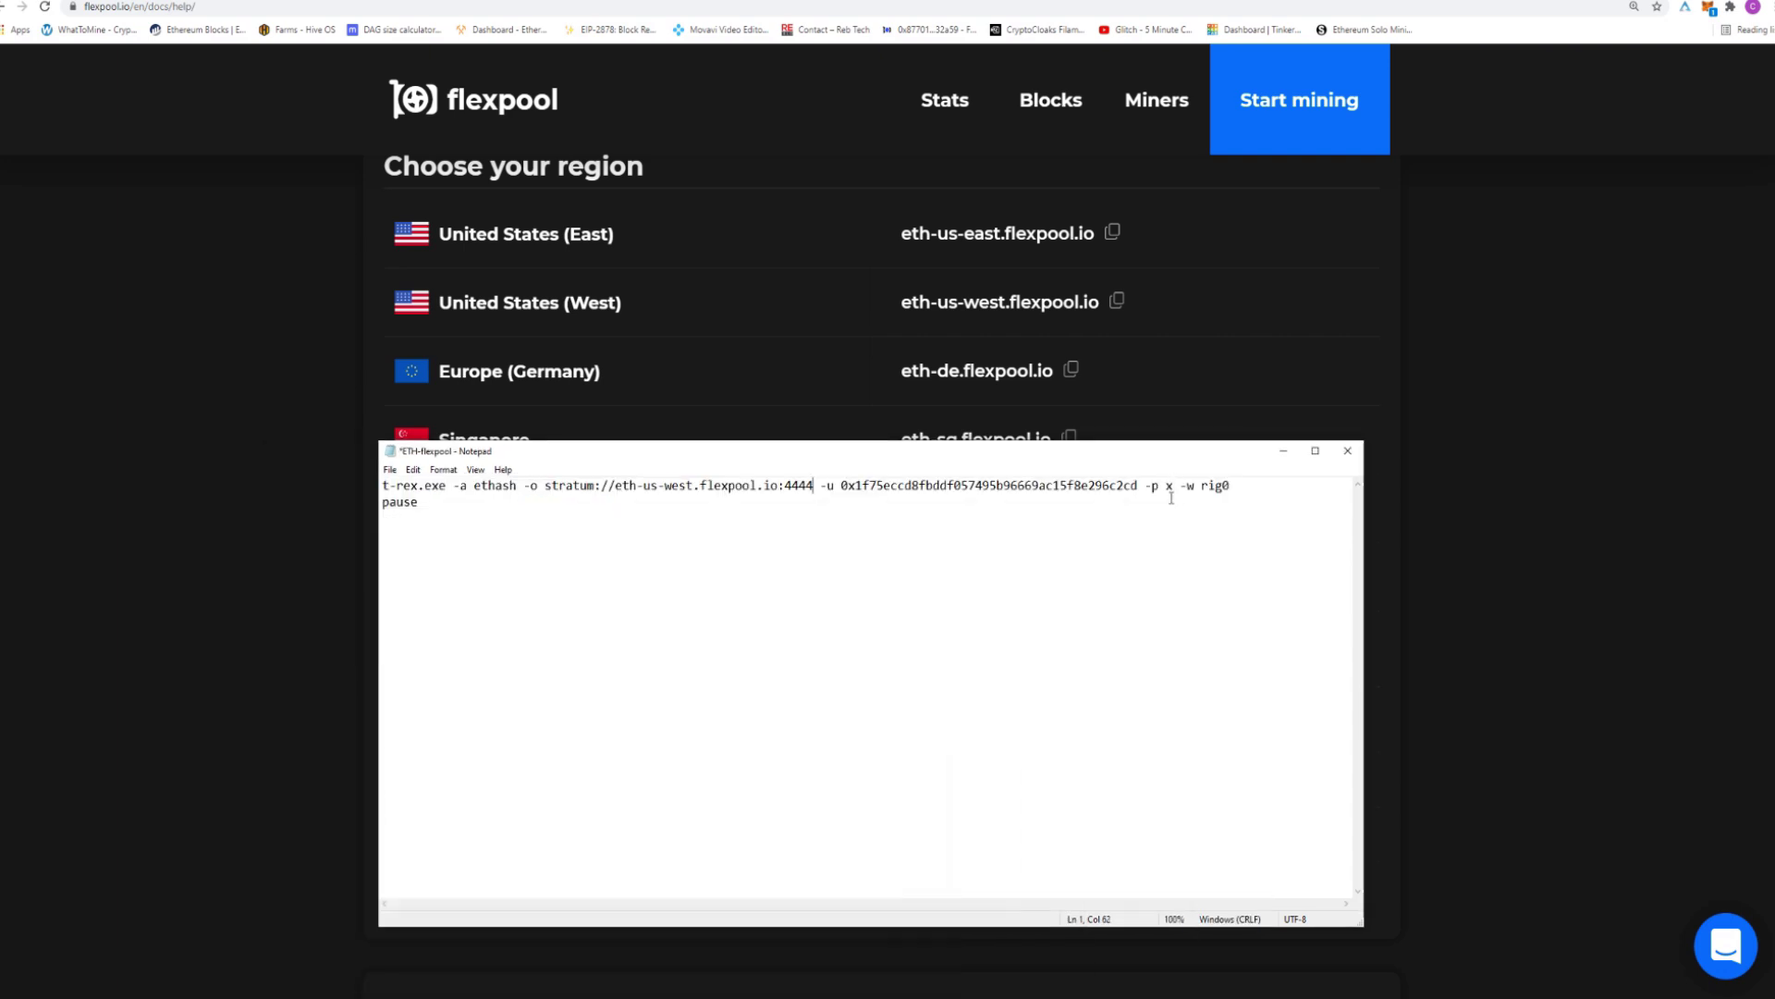
- Replace the sample wallet address after -u in the batch file with the copied ETH wallet address
key("BackSpace")
key("BackSpace")
key("BackSpace")
key("BackSpace")
key("BackSpace")
key("BackSpace")
key("BackSpace")
key("BackSpace")
key("BackSpace")
key("BackSpace")
key("BackSpace")
key("BackSpace")
key("BackSpace")
key("BackSpace")
key("BackSpace")
key("BackSpace")
key("BackSpace")
key("BackSpace")
key("BackSpace")
key("BackSpace")
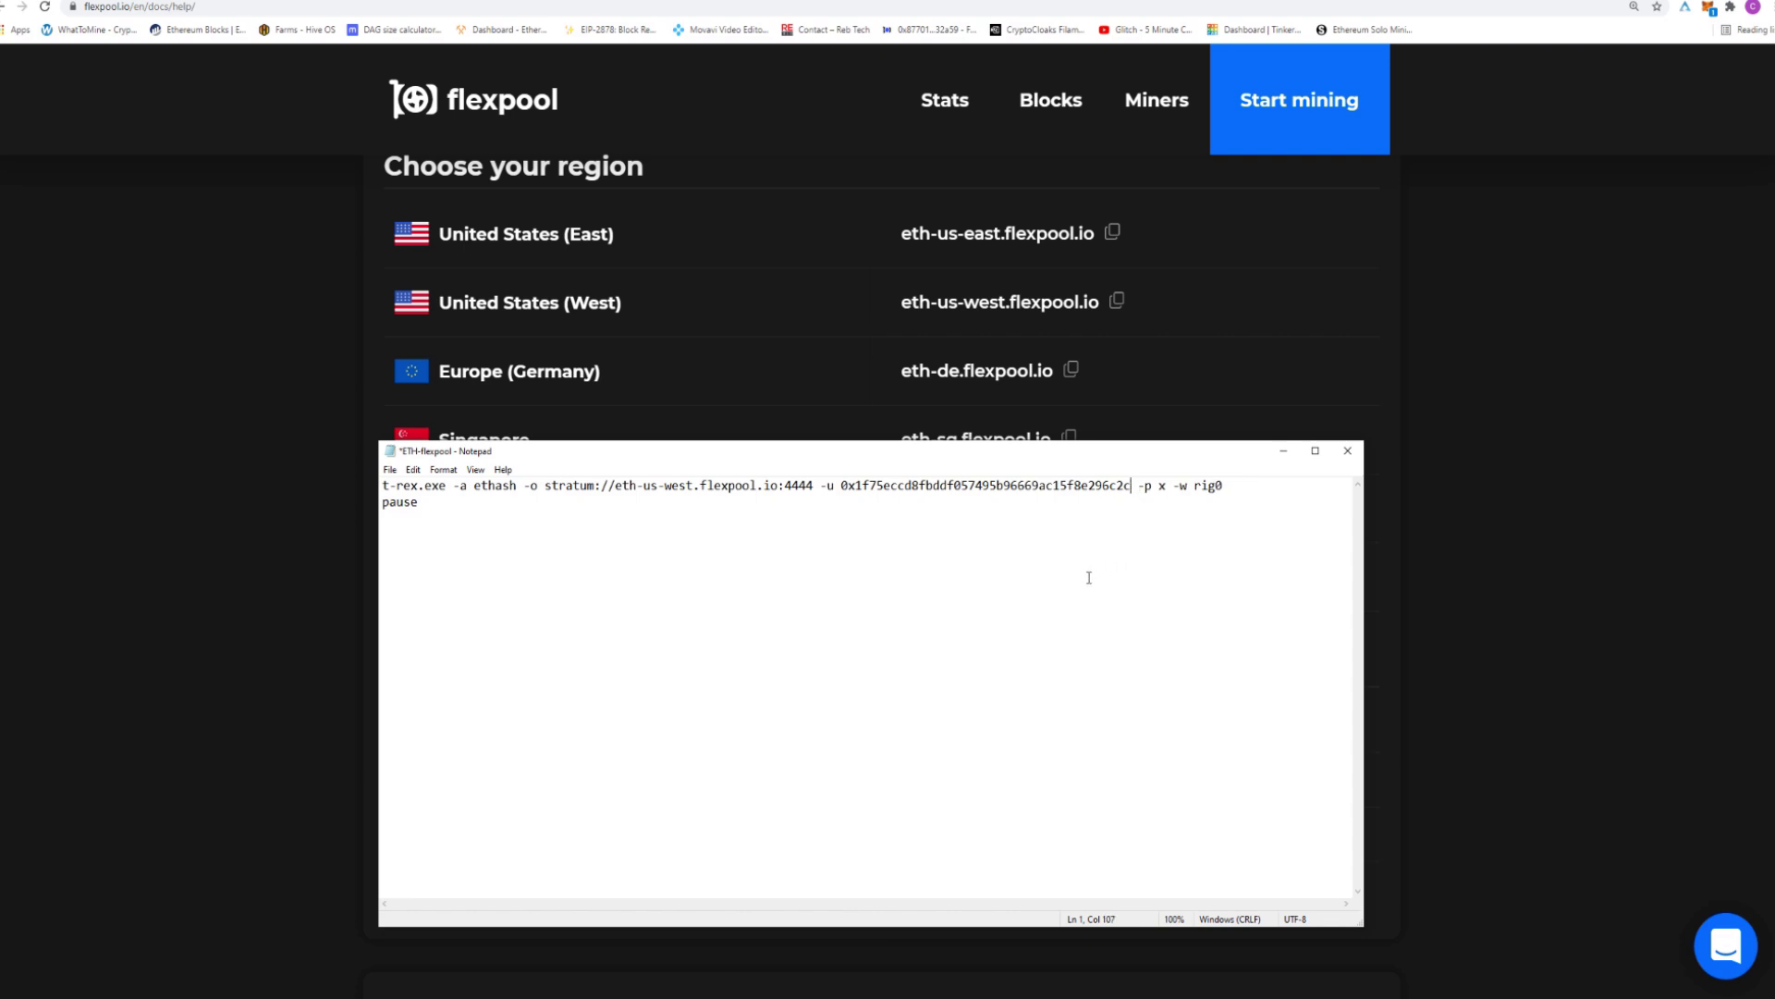
key("BackSpace")
key("BackSpace")
key("BackSpace")
key("BackSpace")
key("BackSpace")
key("BackSpace")
key("BackSpace")
key("BackSpace")
key("BackSpace")
key("BackSpace")
key("BackSpace")
key("BackSpace")
key("BackSpace")
key("BackSpace")
key("BackSpace")
key("BackSpace")
key("BackSpace")
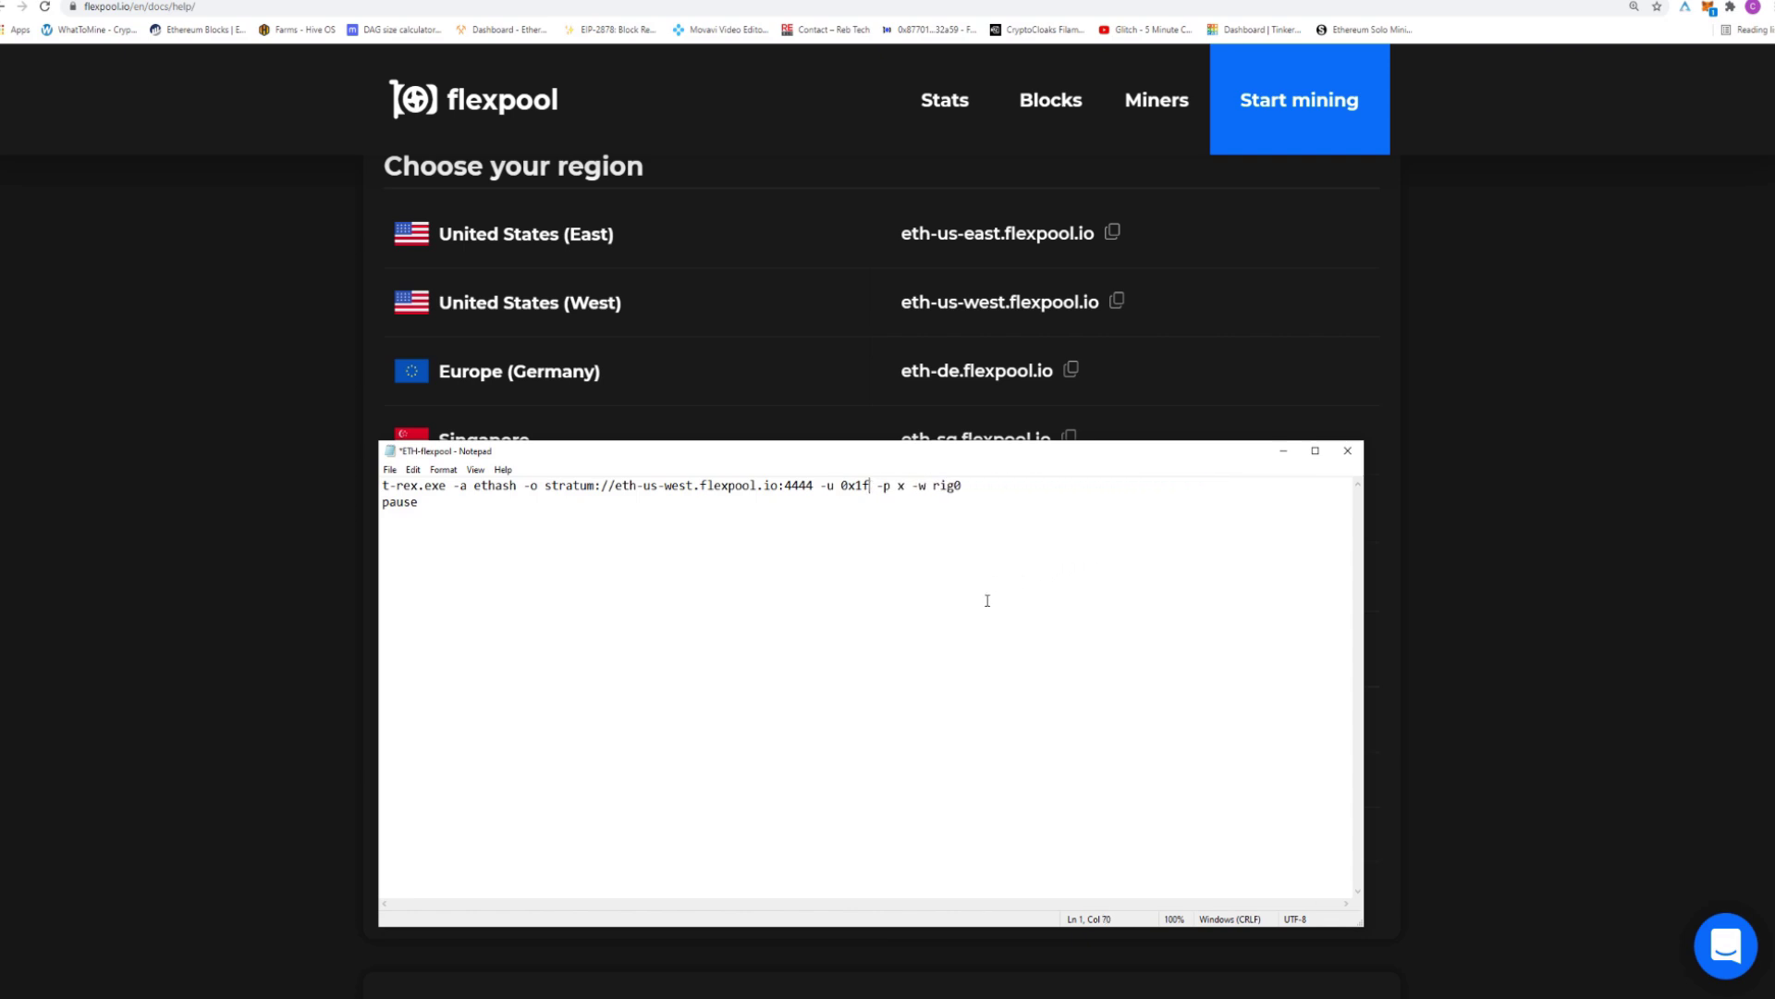
key("ctrl+v")
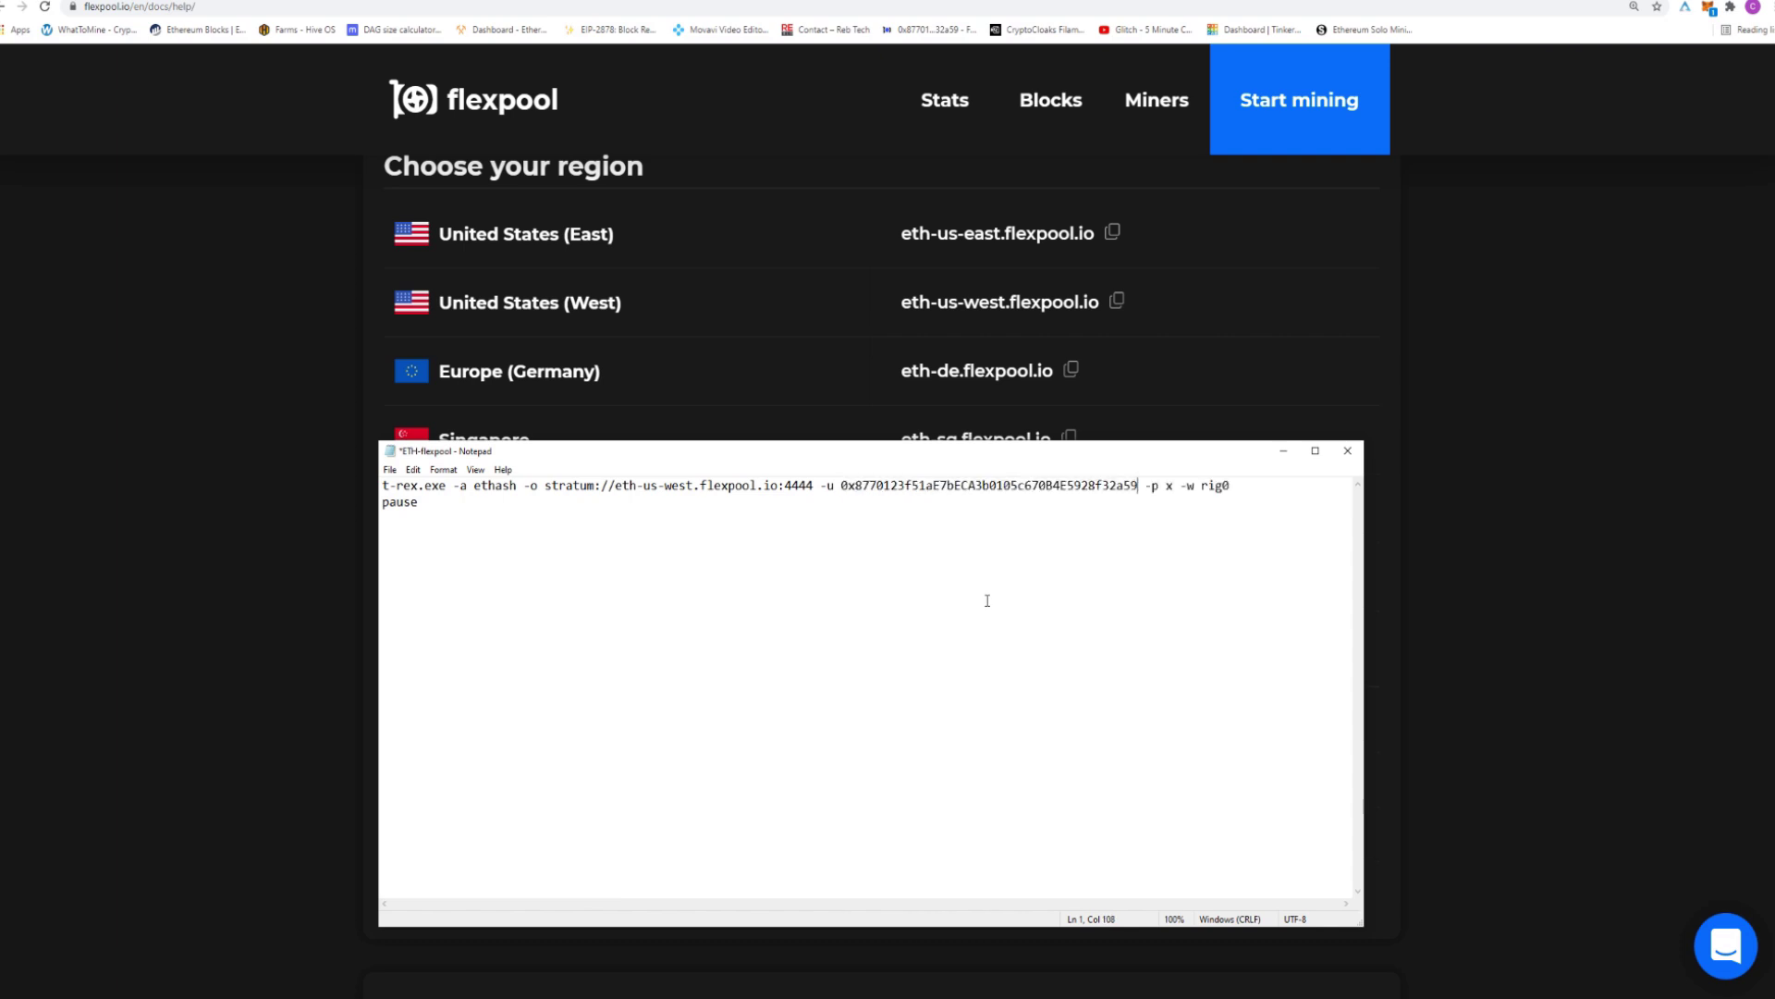
- Set the worker name after -w to RabidMiningPC and save the ETH-flexpool batch file
left_click(1241, 488)
key("BackSpace")
key("BackSpace")
key("BackSpace")
key("BackSpace")
type("RabidMiningPC")
left_click(390, 471)
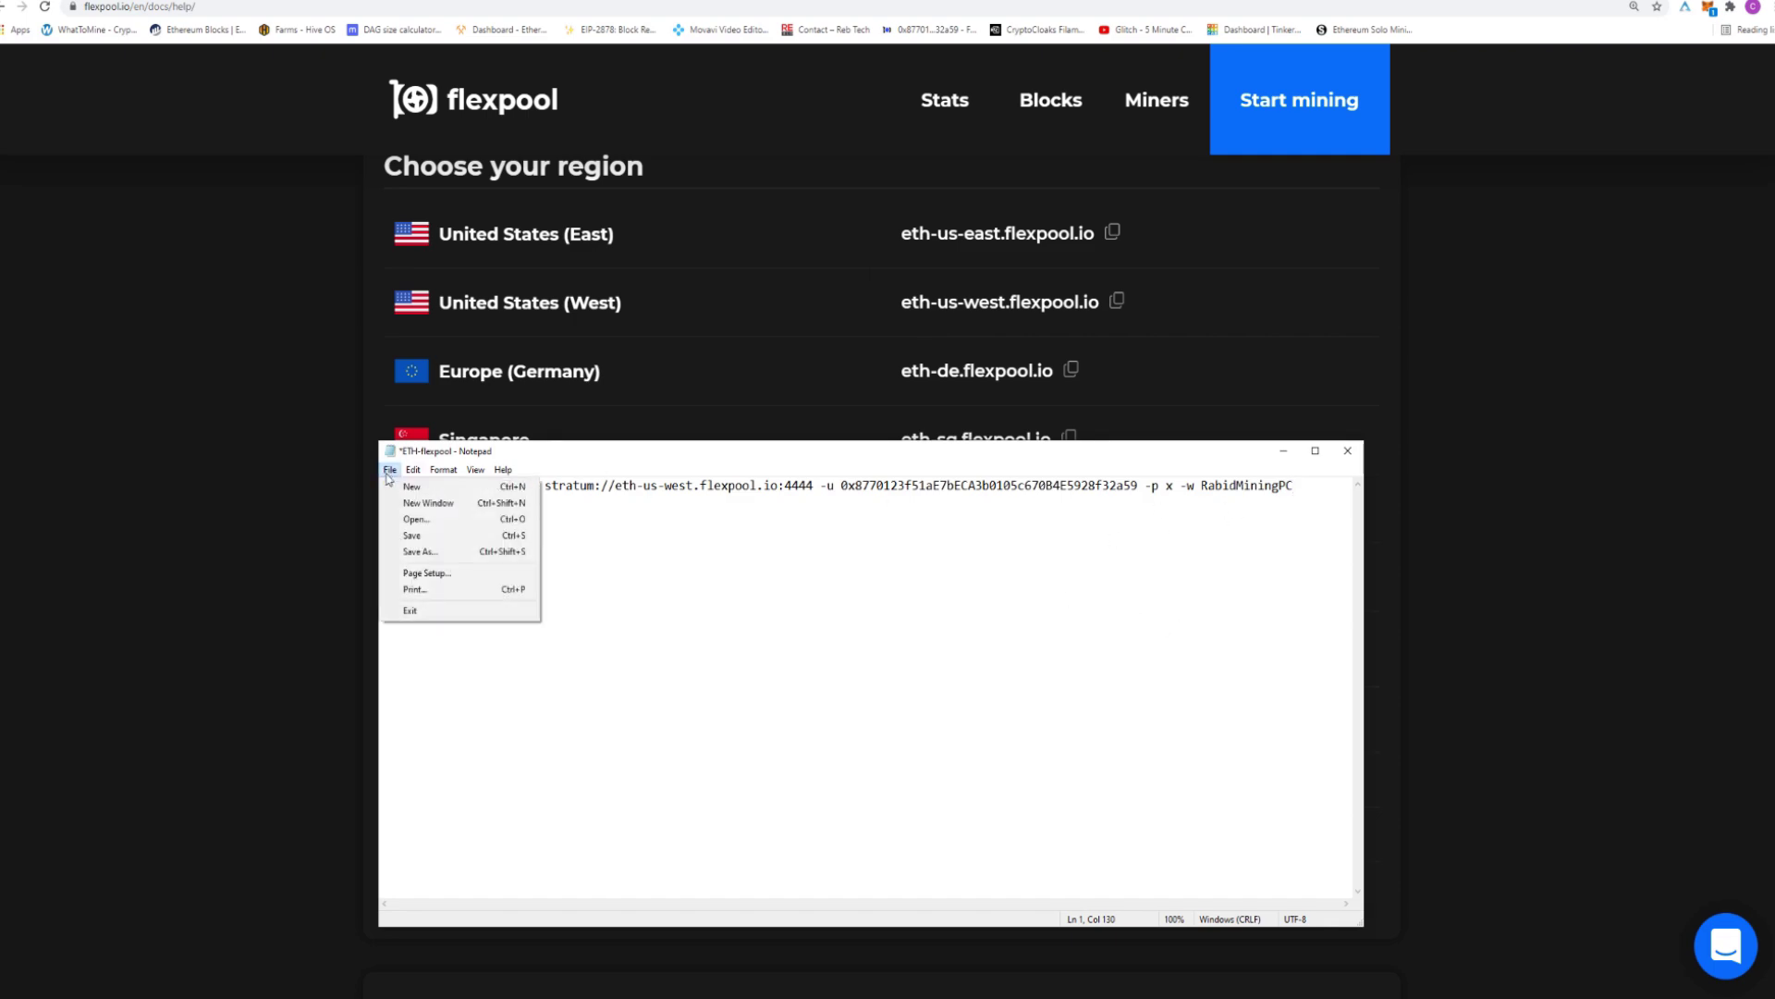
left_click(413, 535)
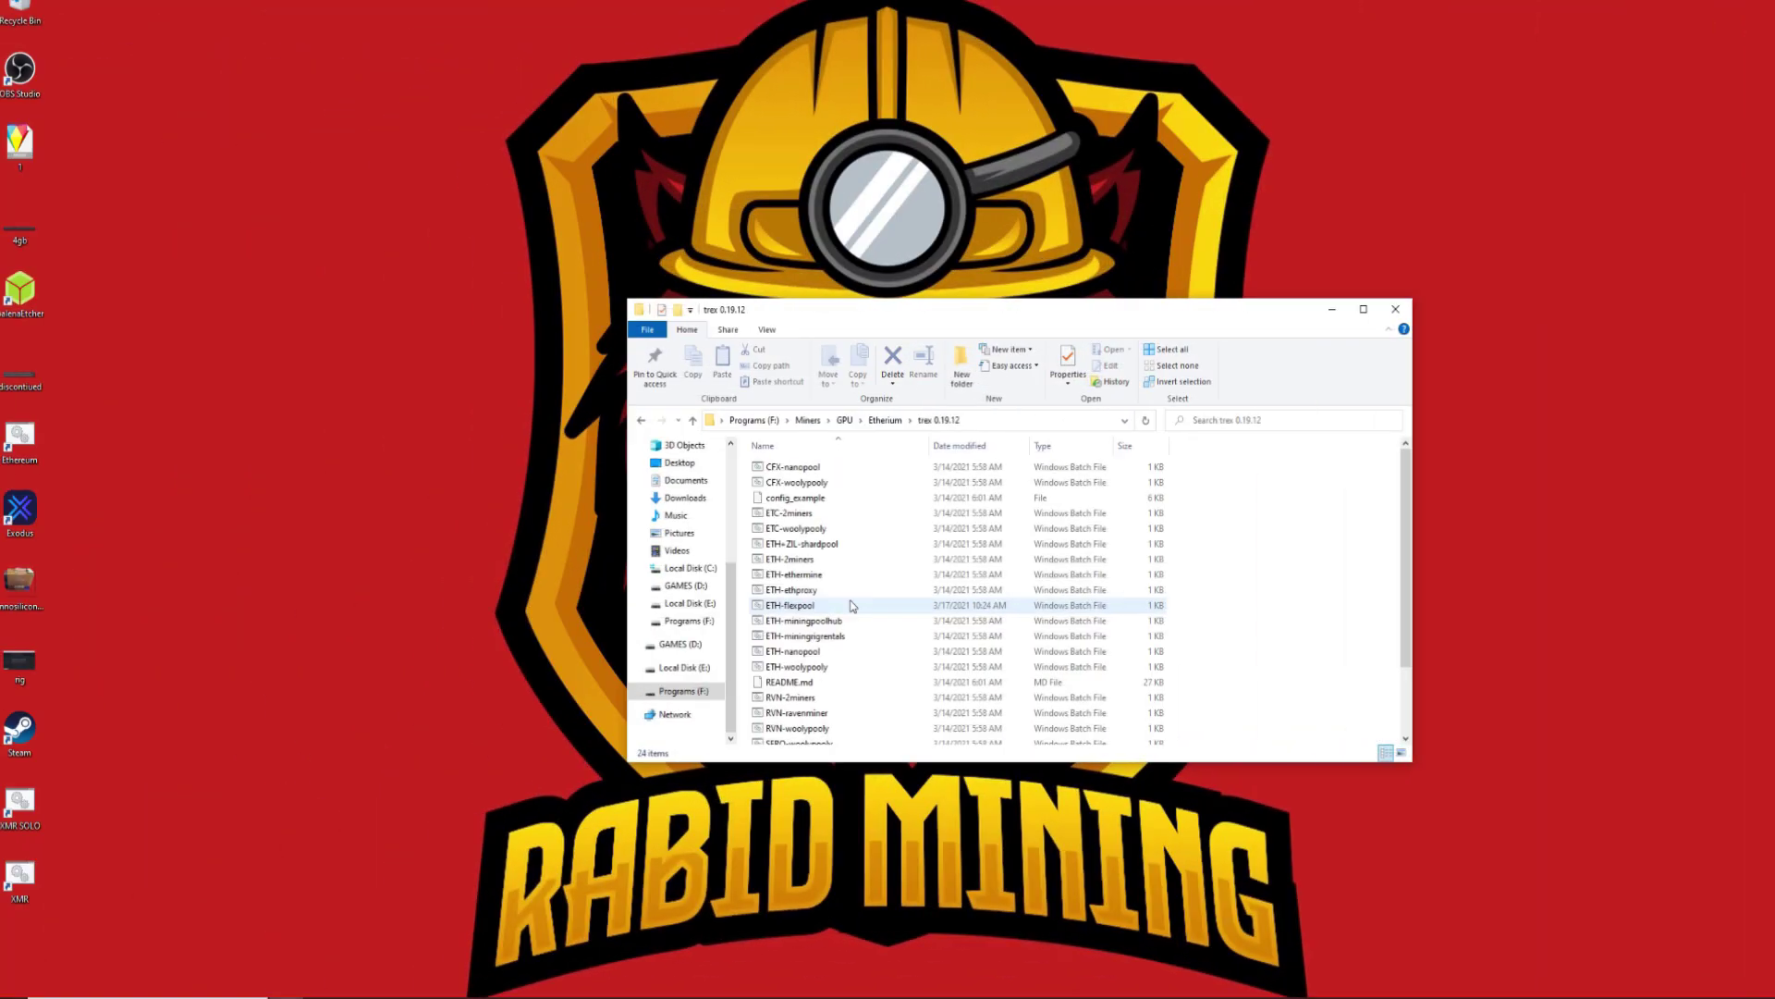
- Create a desktop shortcut to the ETH-flexpool batch file, close the folder and start the miner from the shortcut
left_click(785, 607)
left_click_drag(785, 609, 353, 576)
left_click(408, 651)
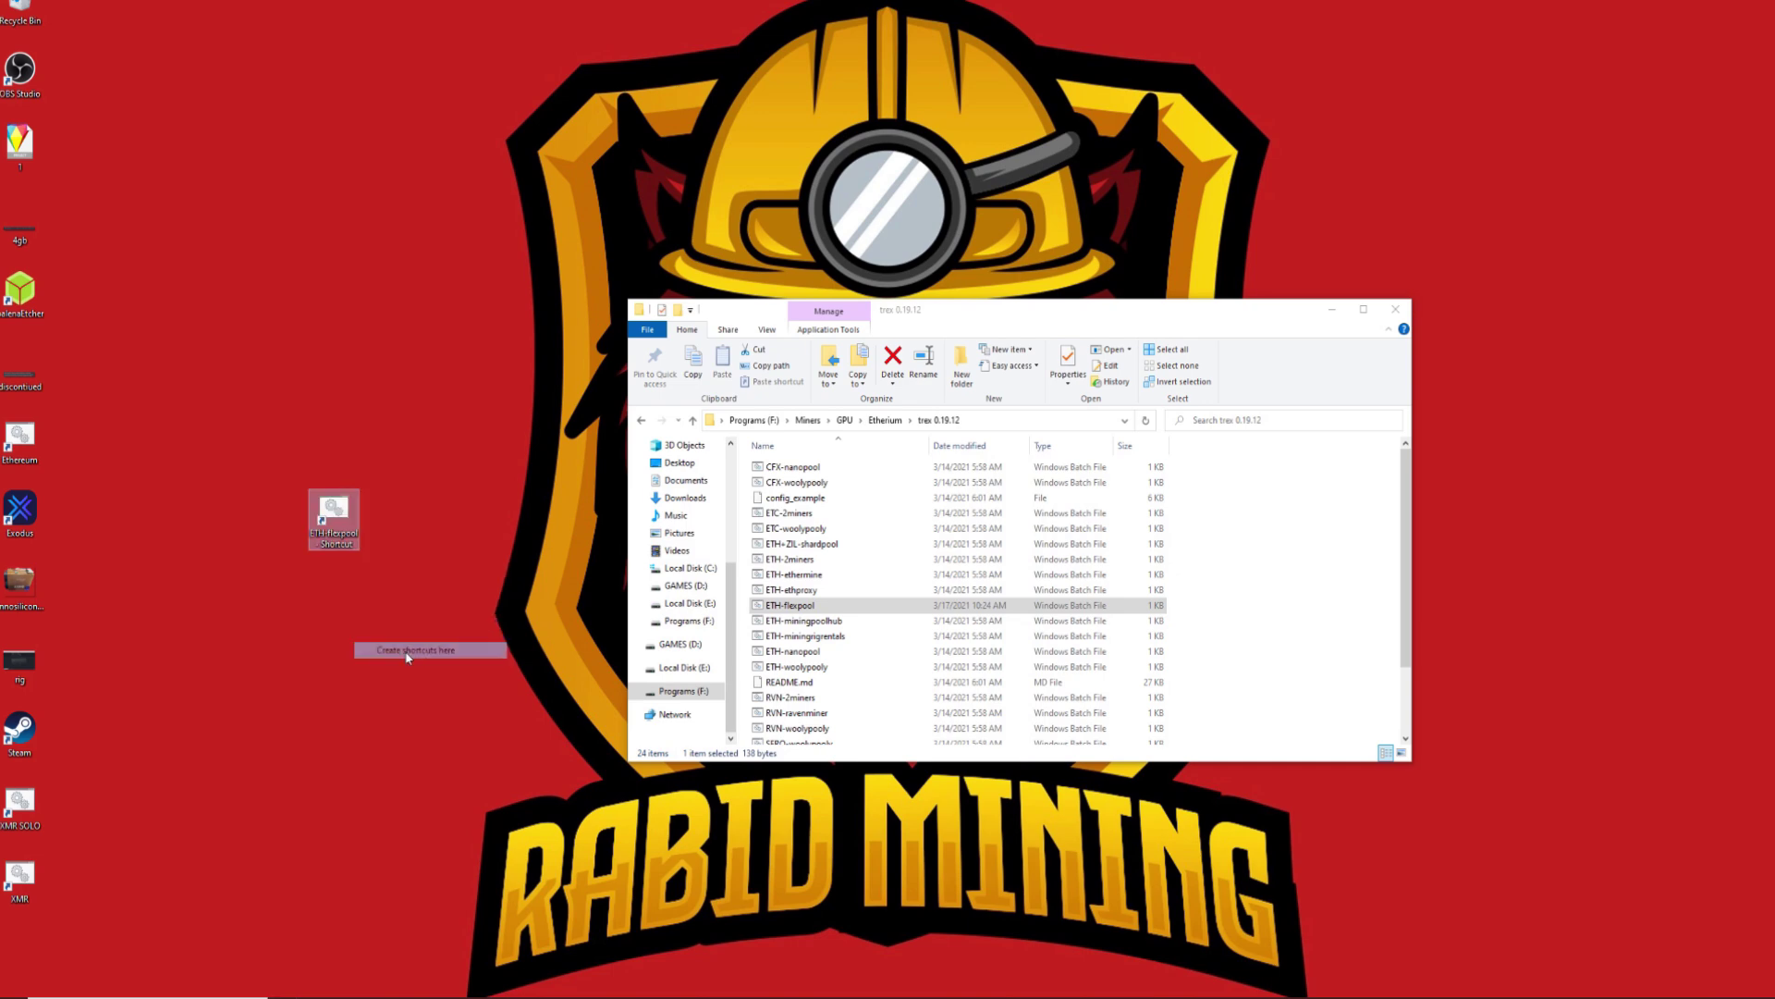
left_click(1396, 309)
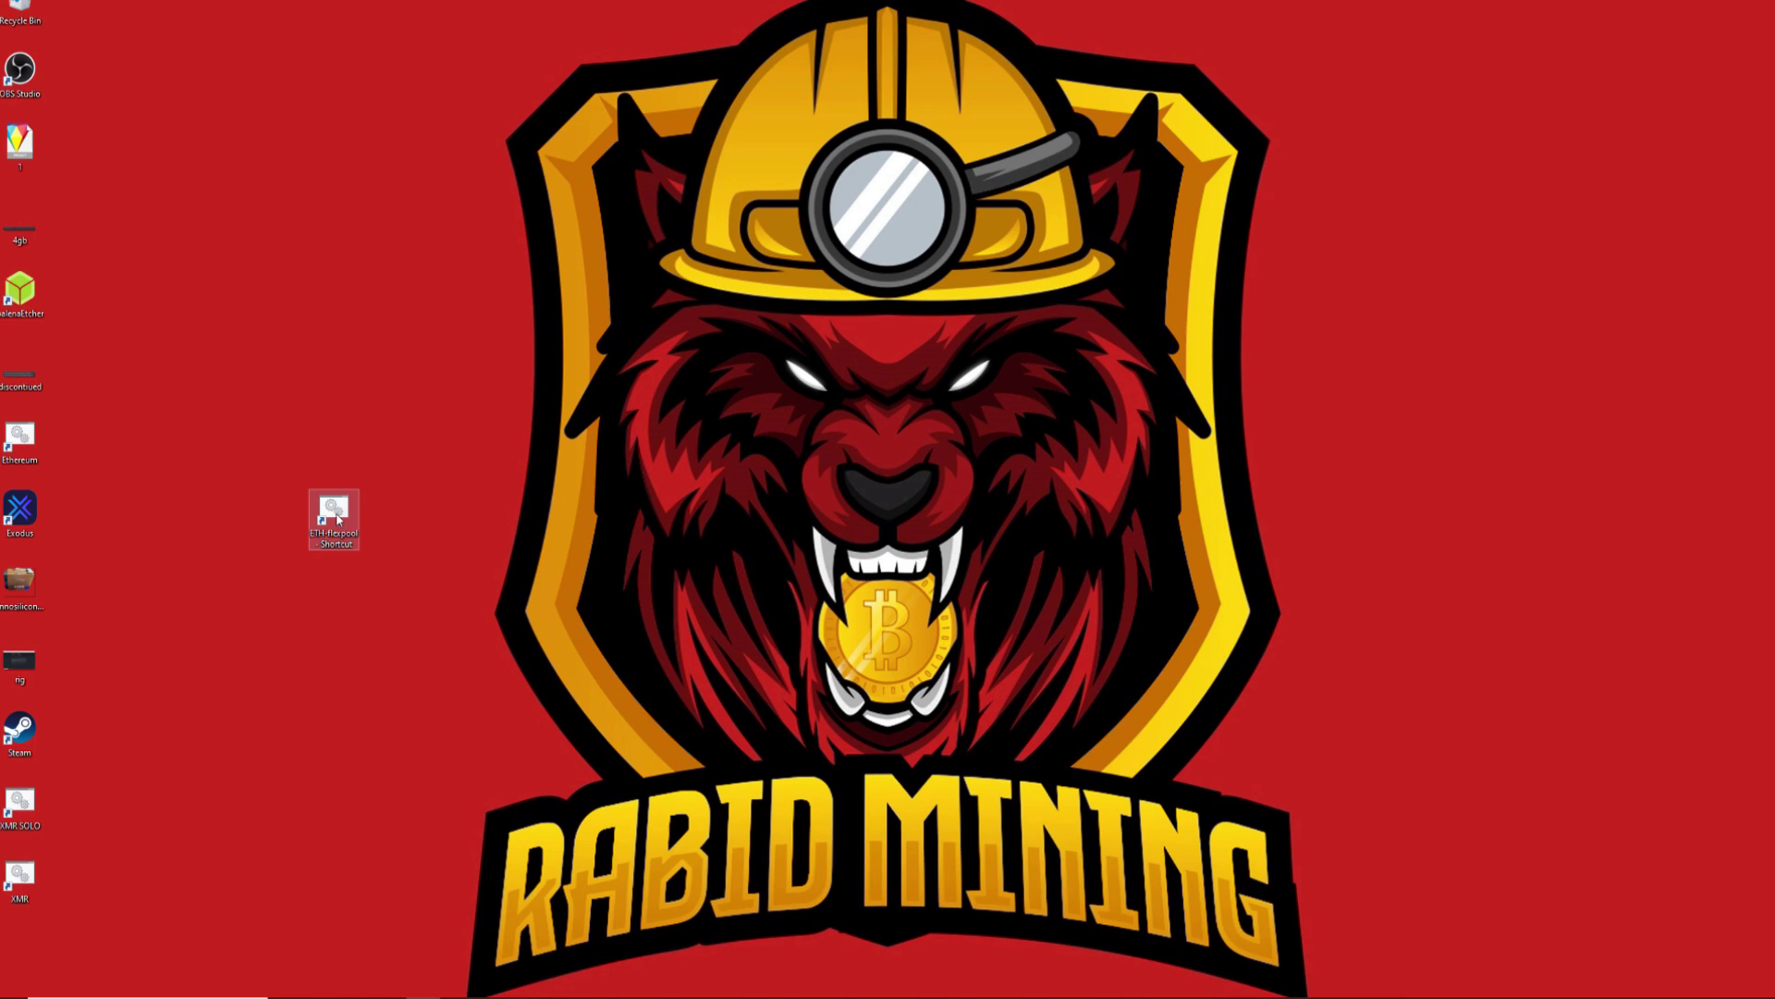
double_click(337, 519)
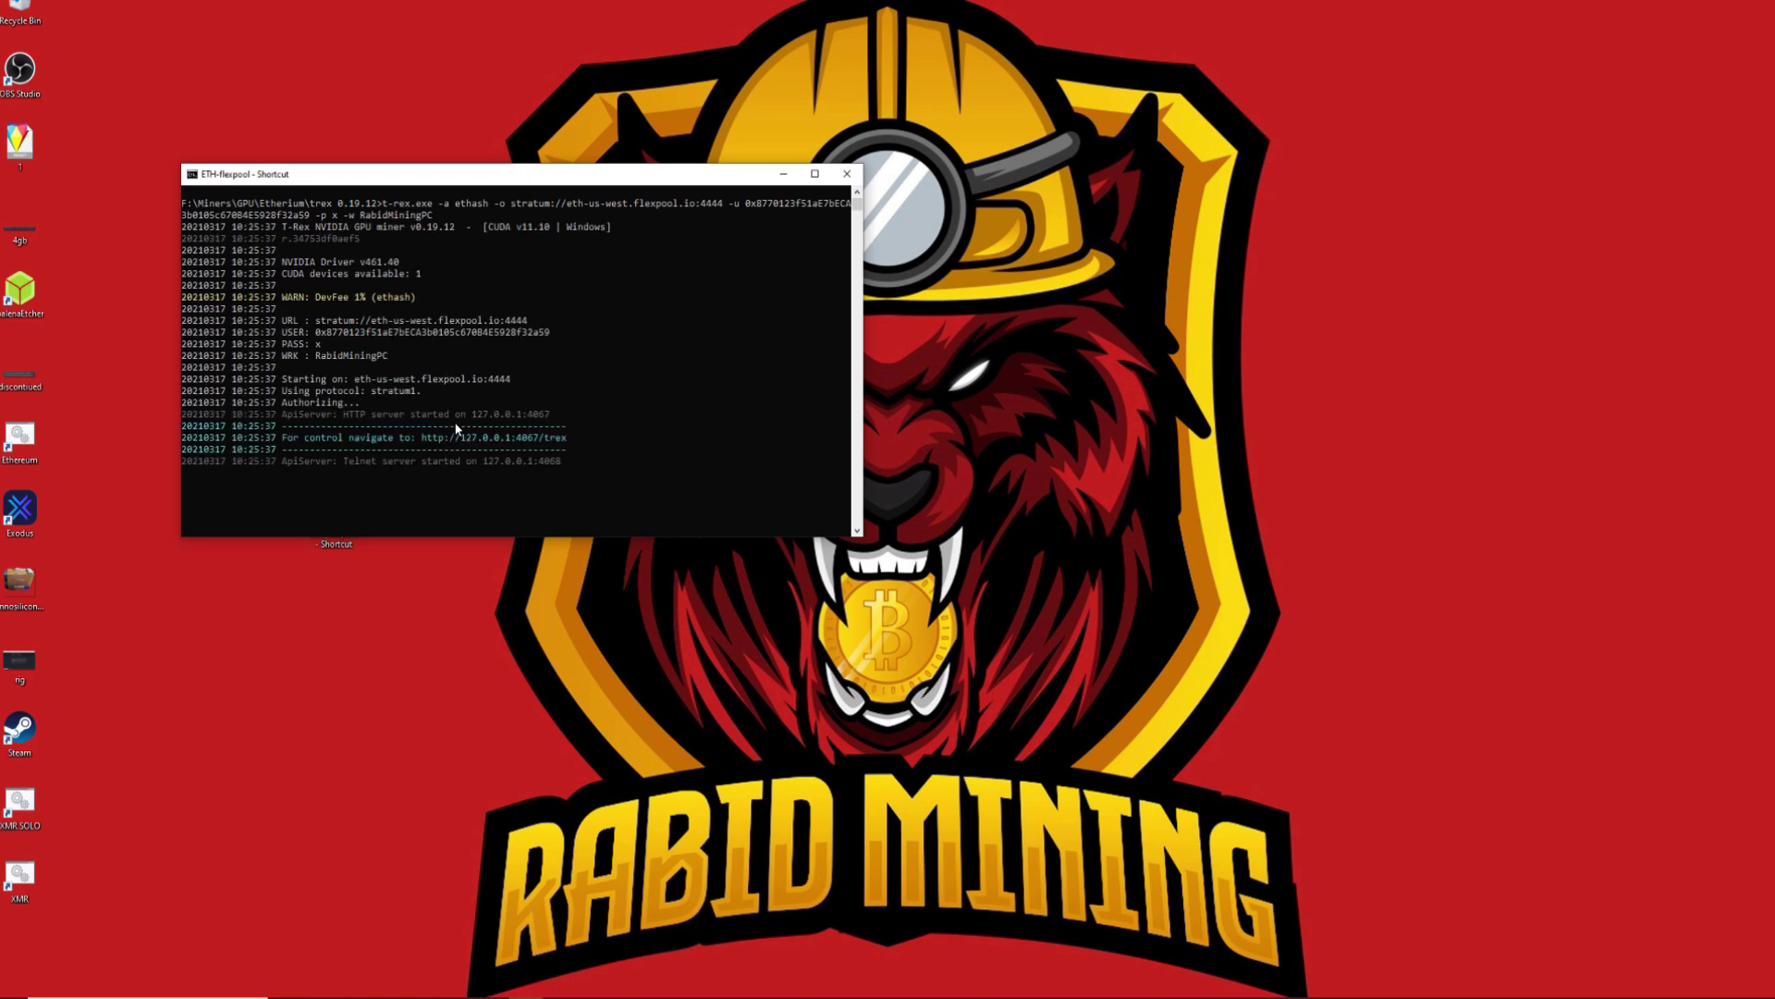
- Open MSI Afterburner and apply overclocking profile 2 to the graphics card
left_click(1640, 998)
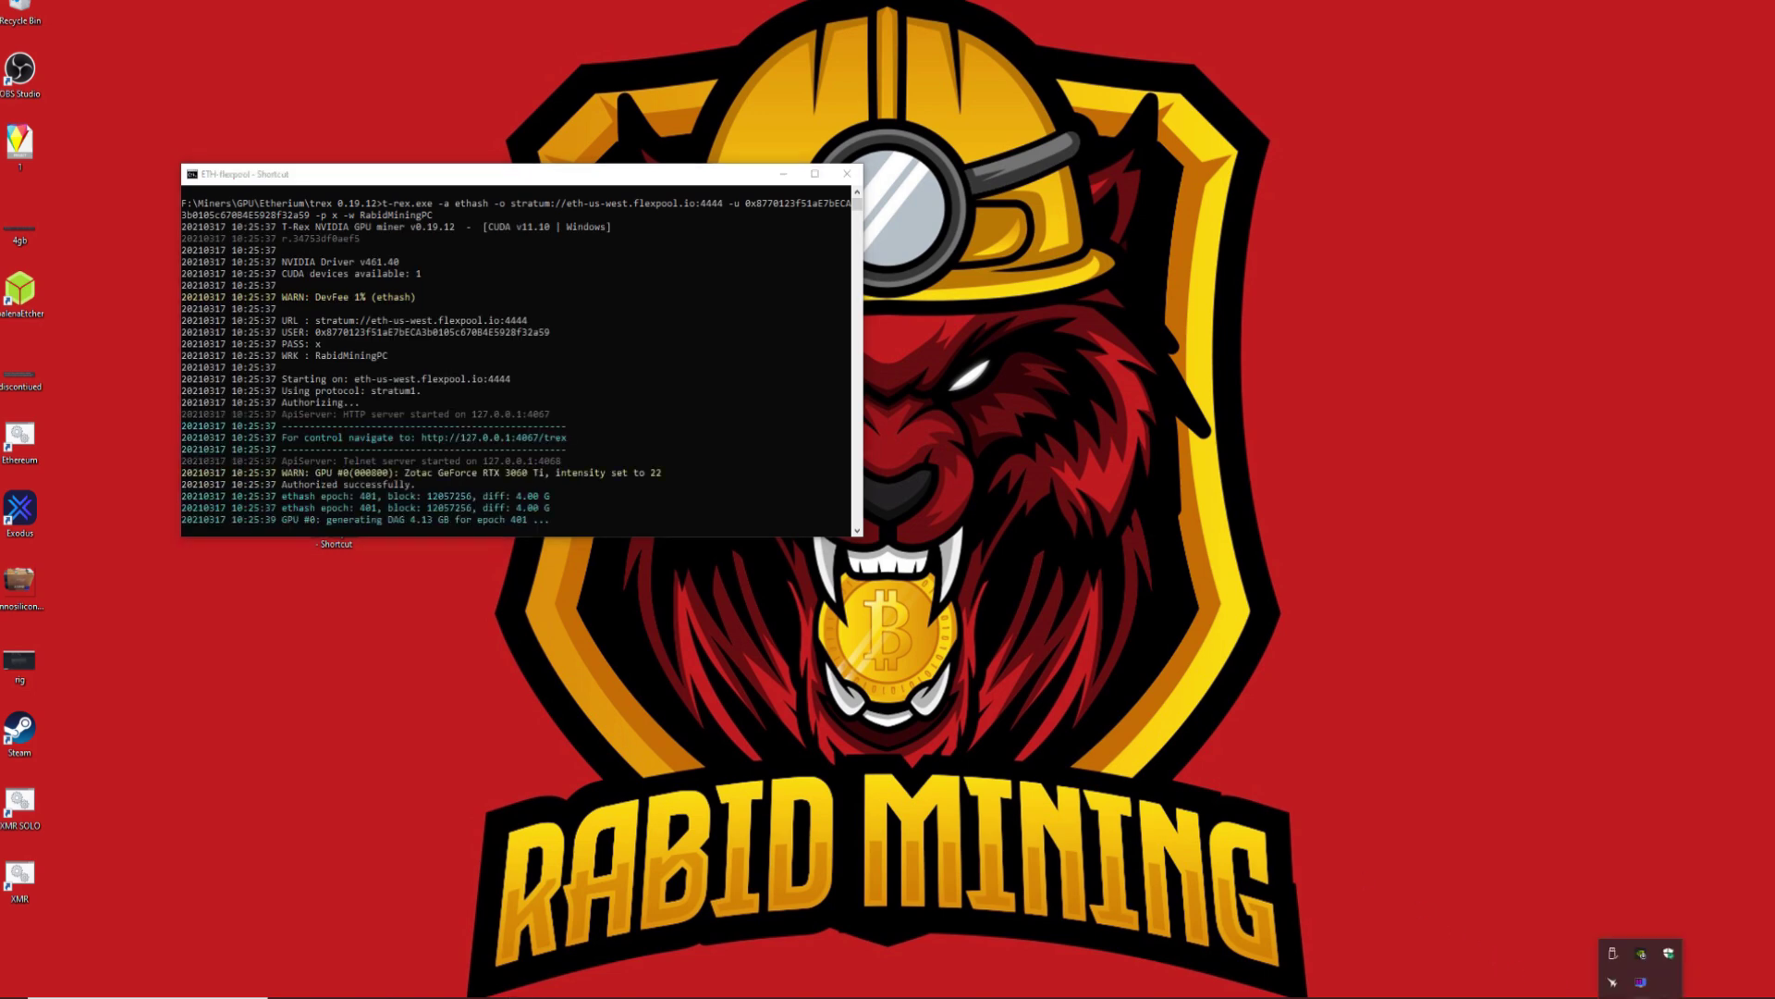
left_click(1614, 983)
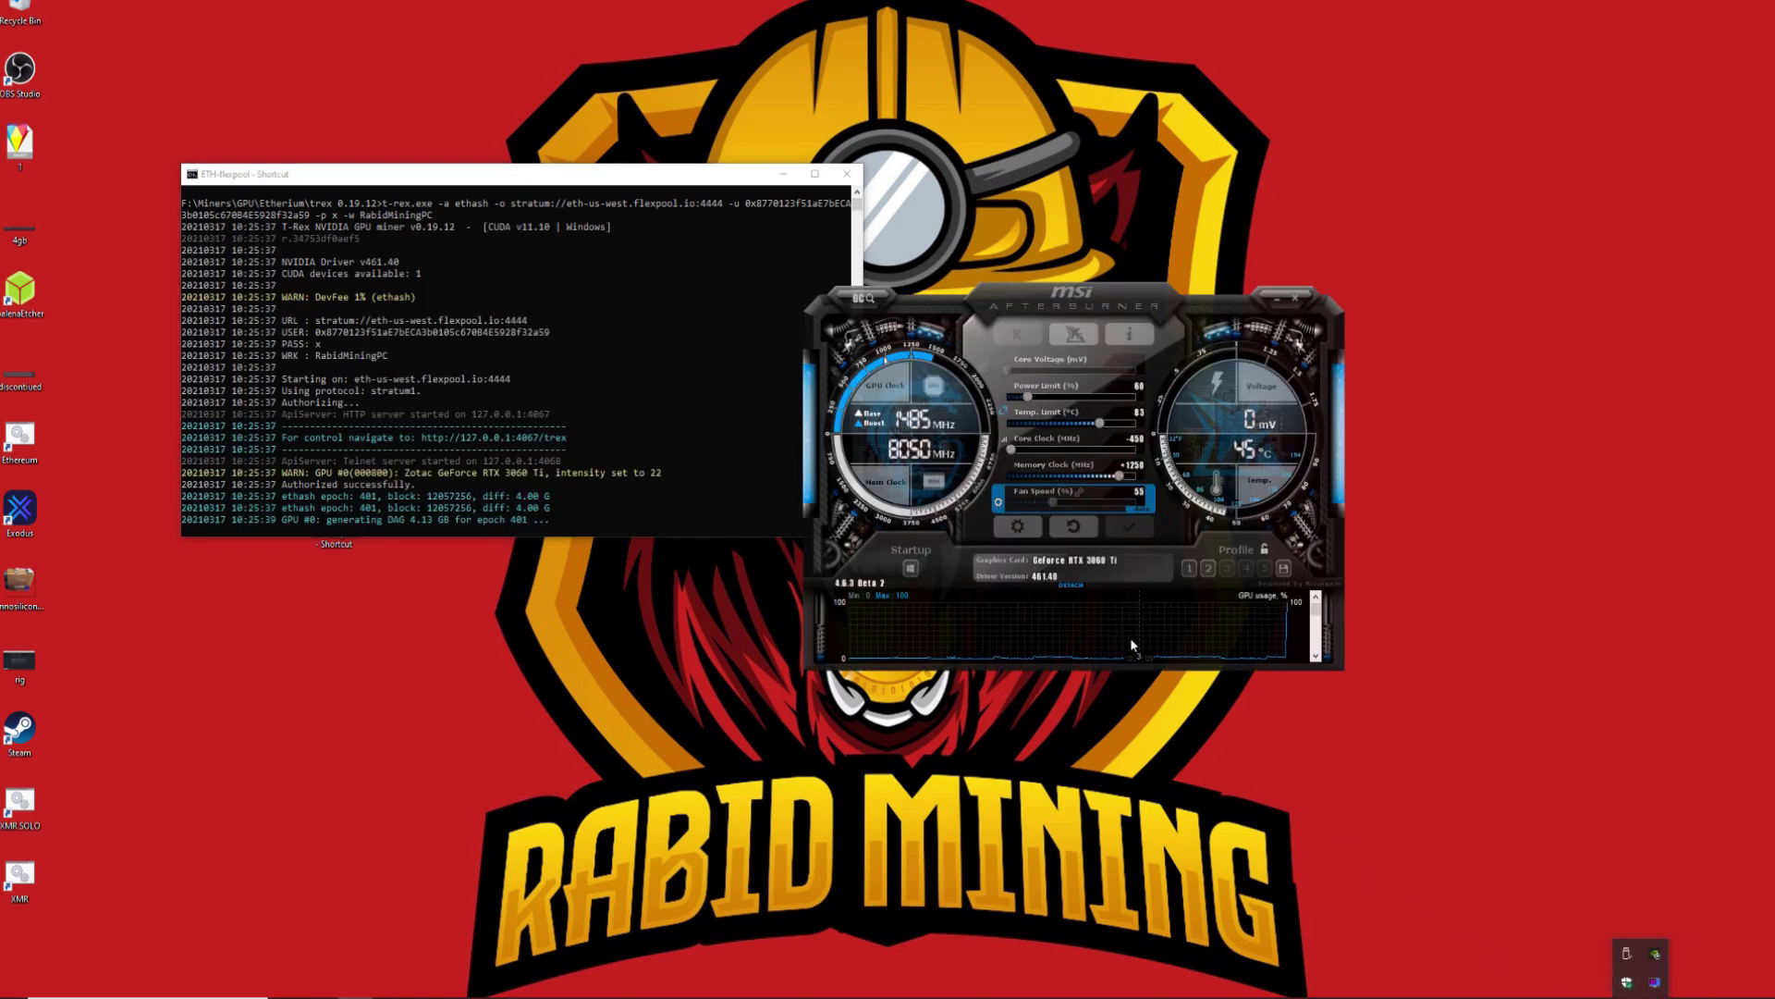
left_click(1209, 568)
left_click(1130, 526)
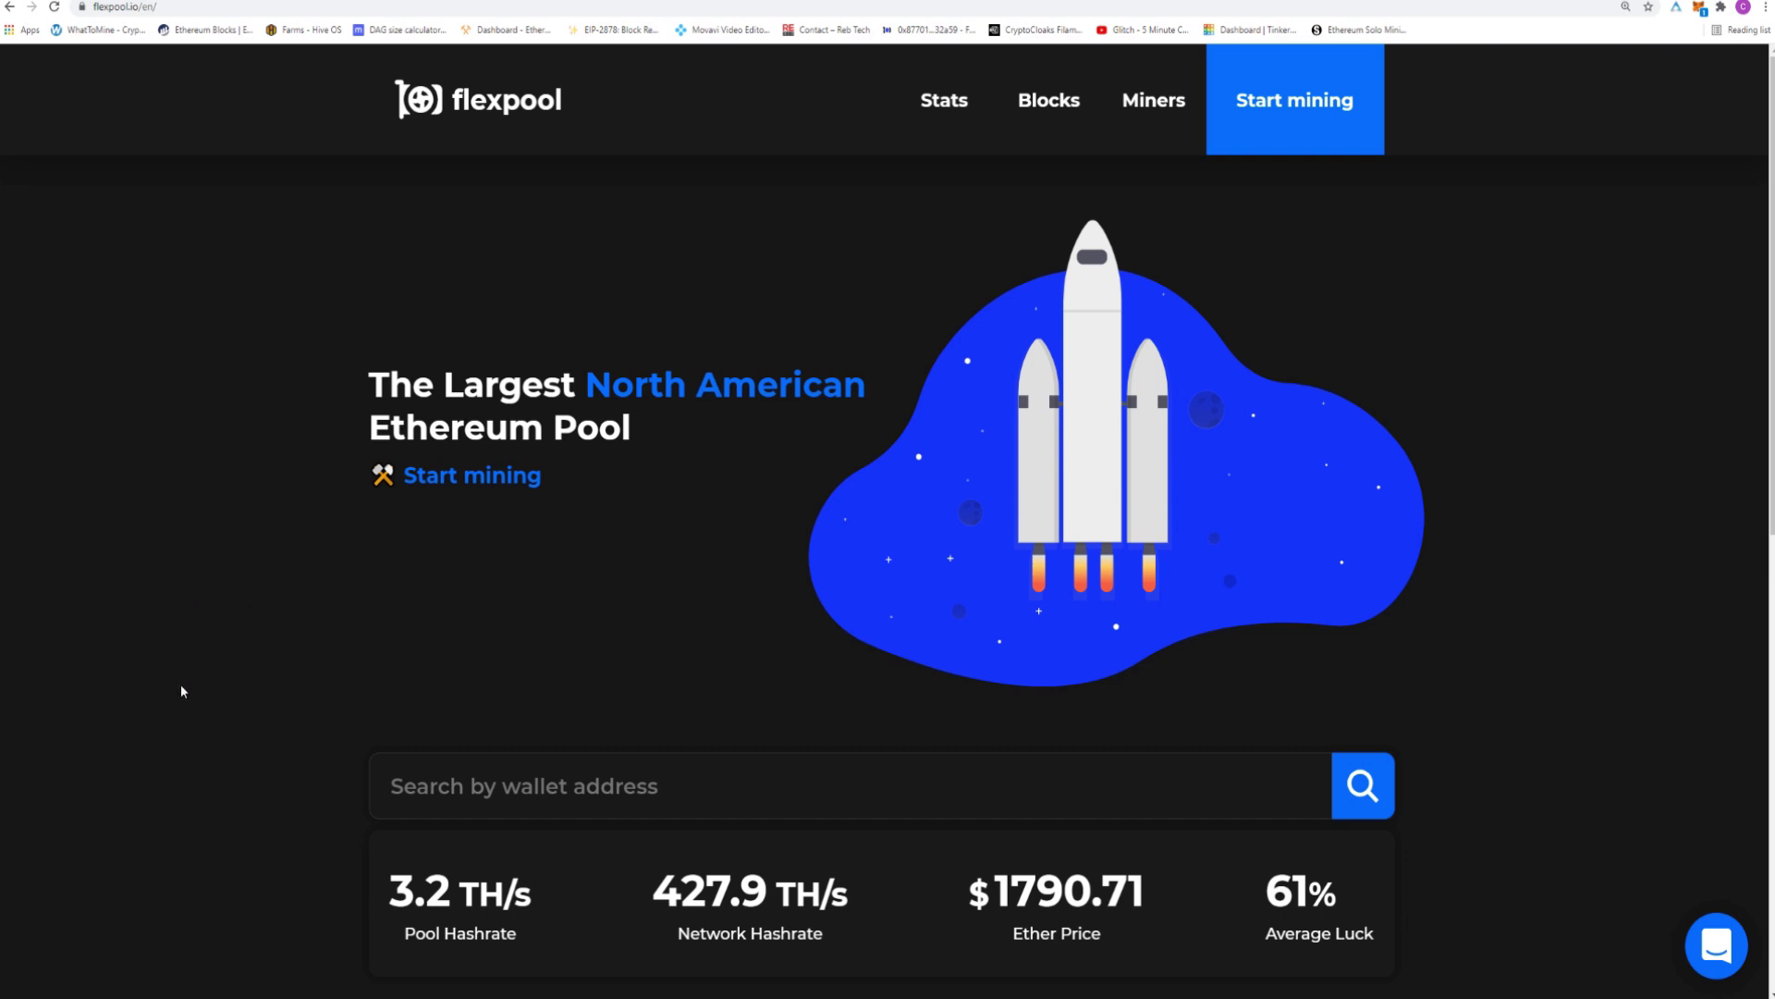
- Look up the copied ETH wallet address in Flexpool's wallet search
left_click(523, 790)
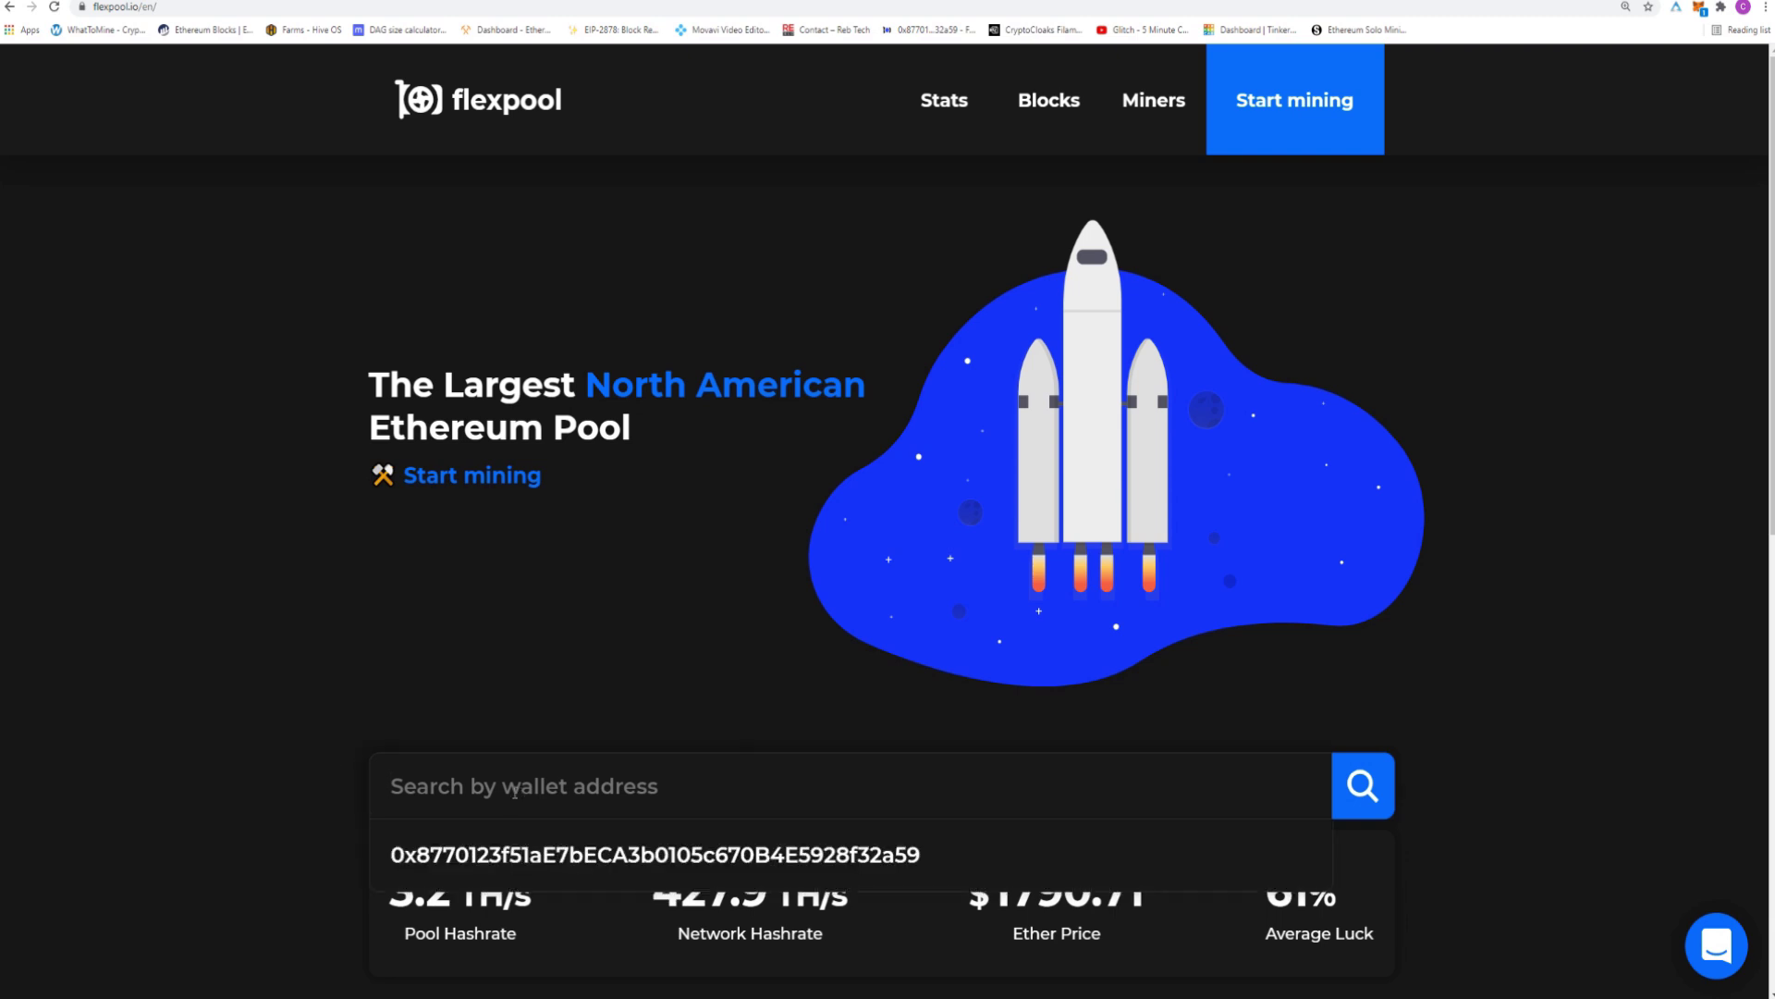
right_click(510, 788)
left_click(546, 669)
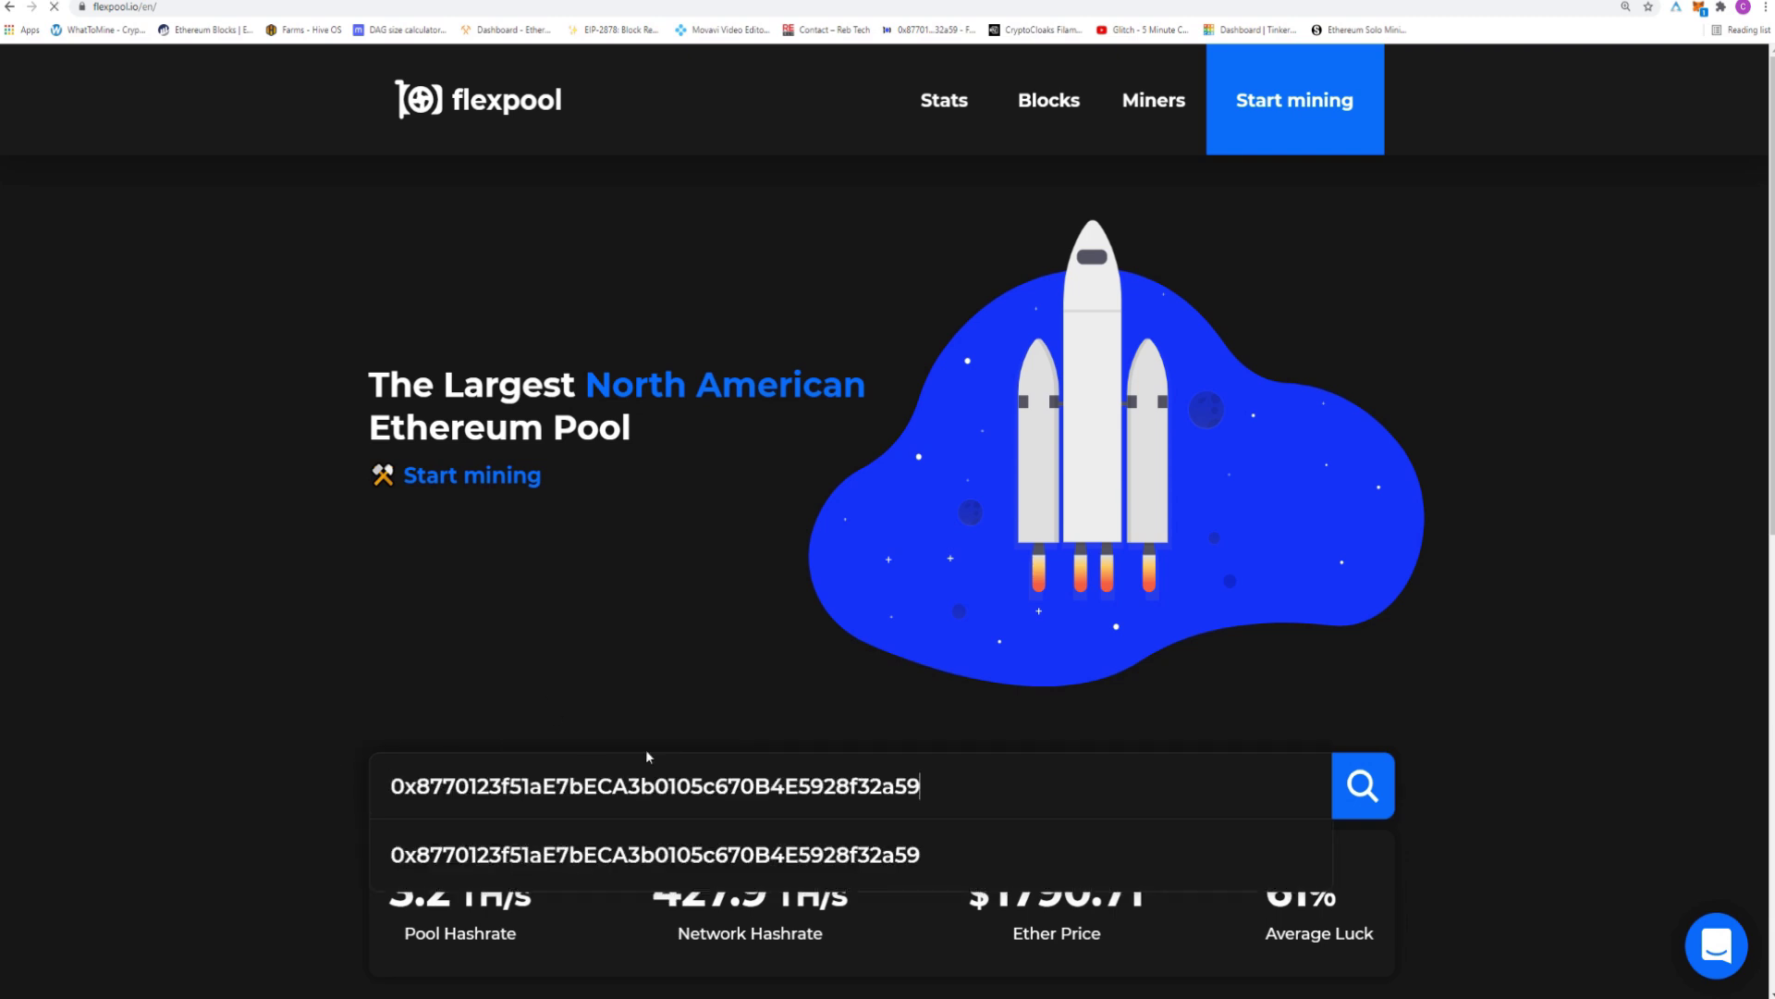
left_click(1367, 785)
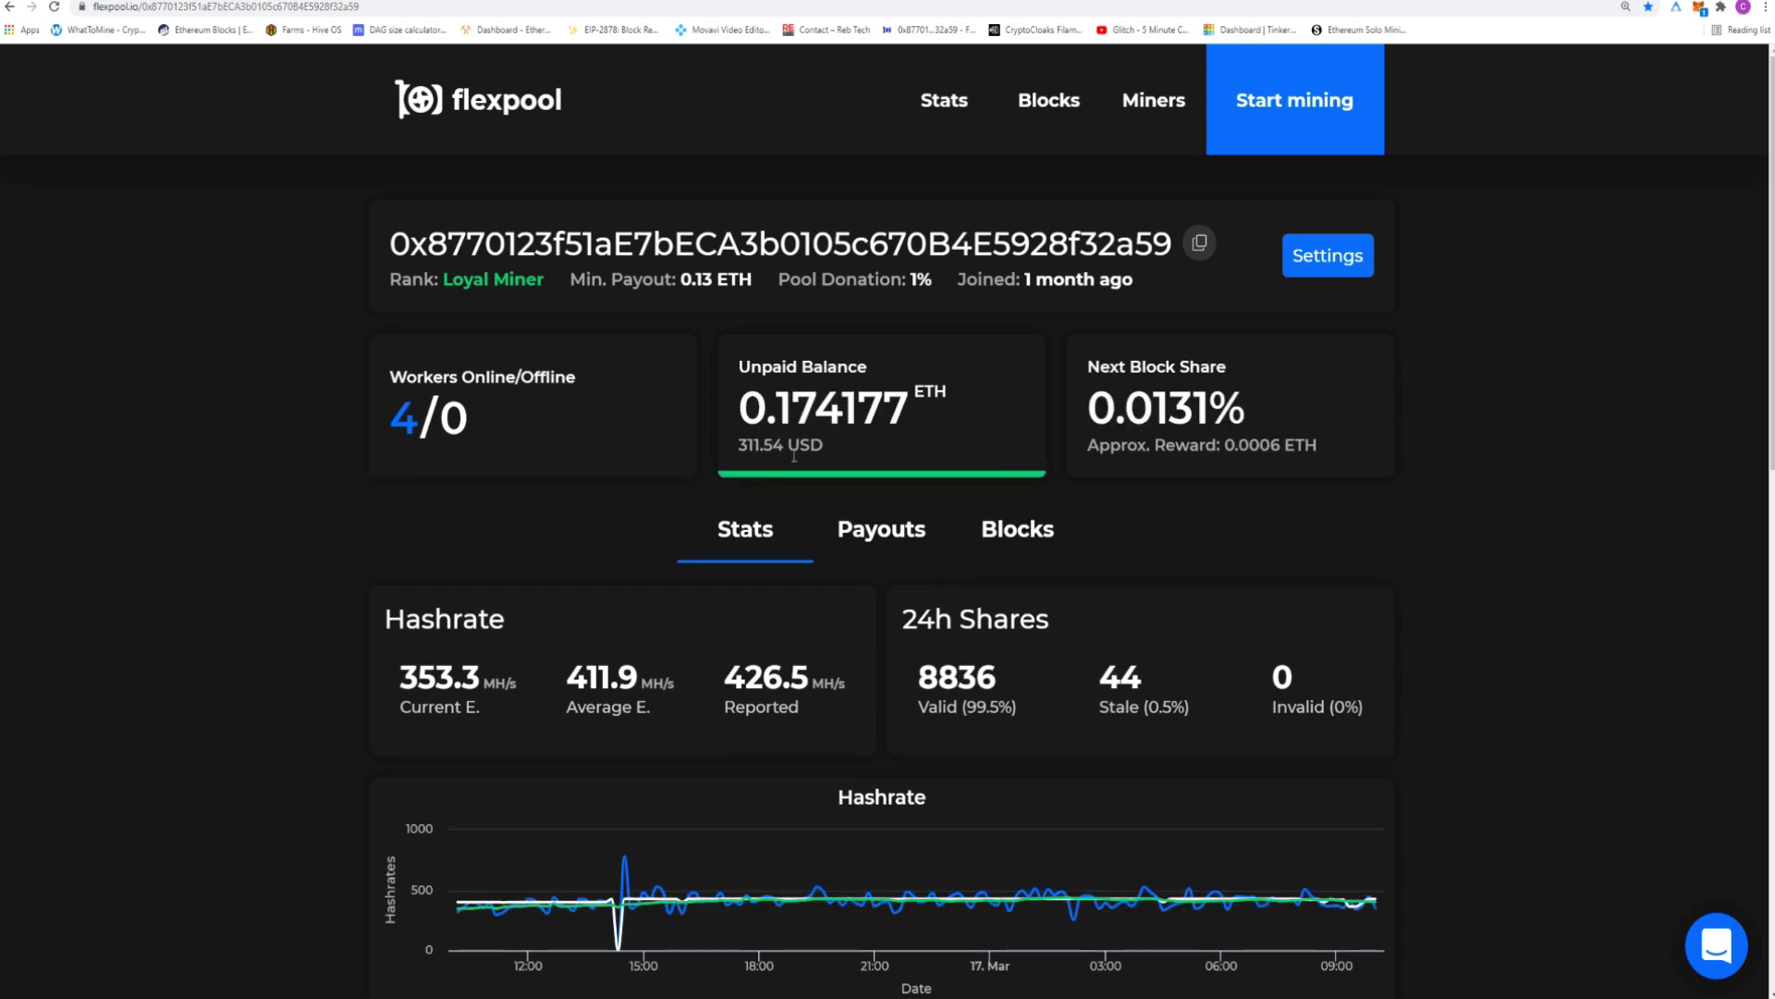
- Examine the miner dashboard's blocks, payouts, hashrate and share statistics, and the workers list
left_click(982, 533)
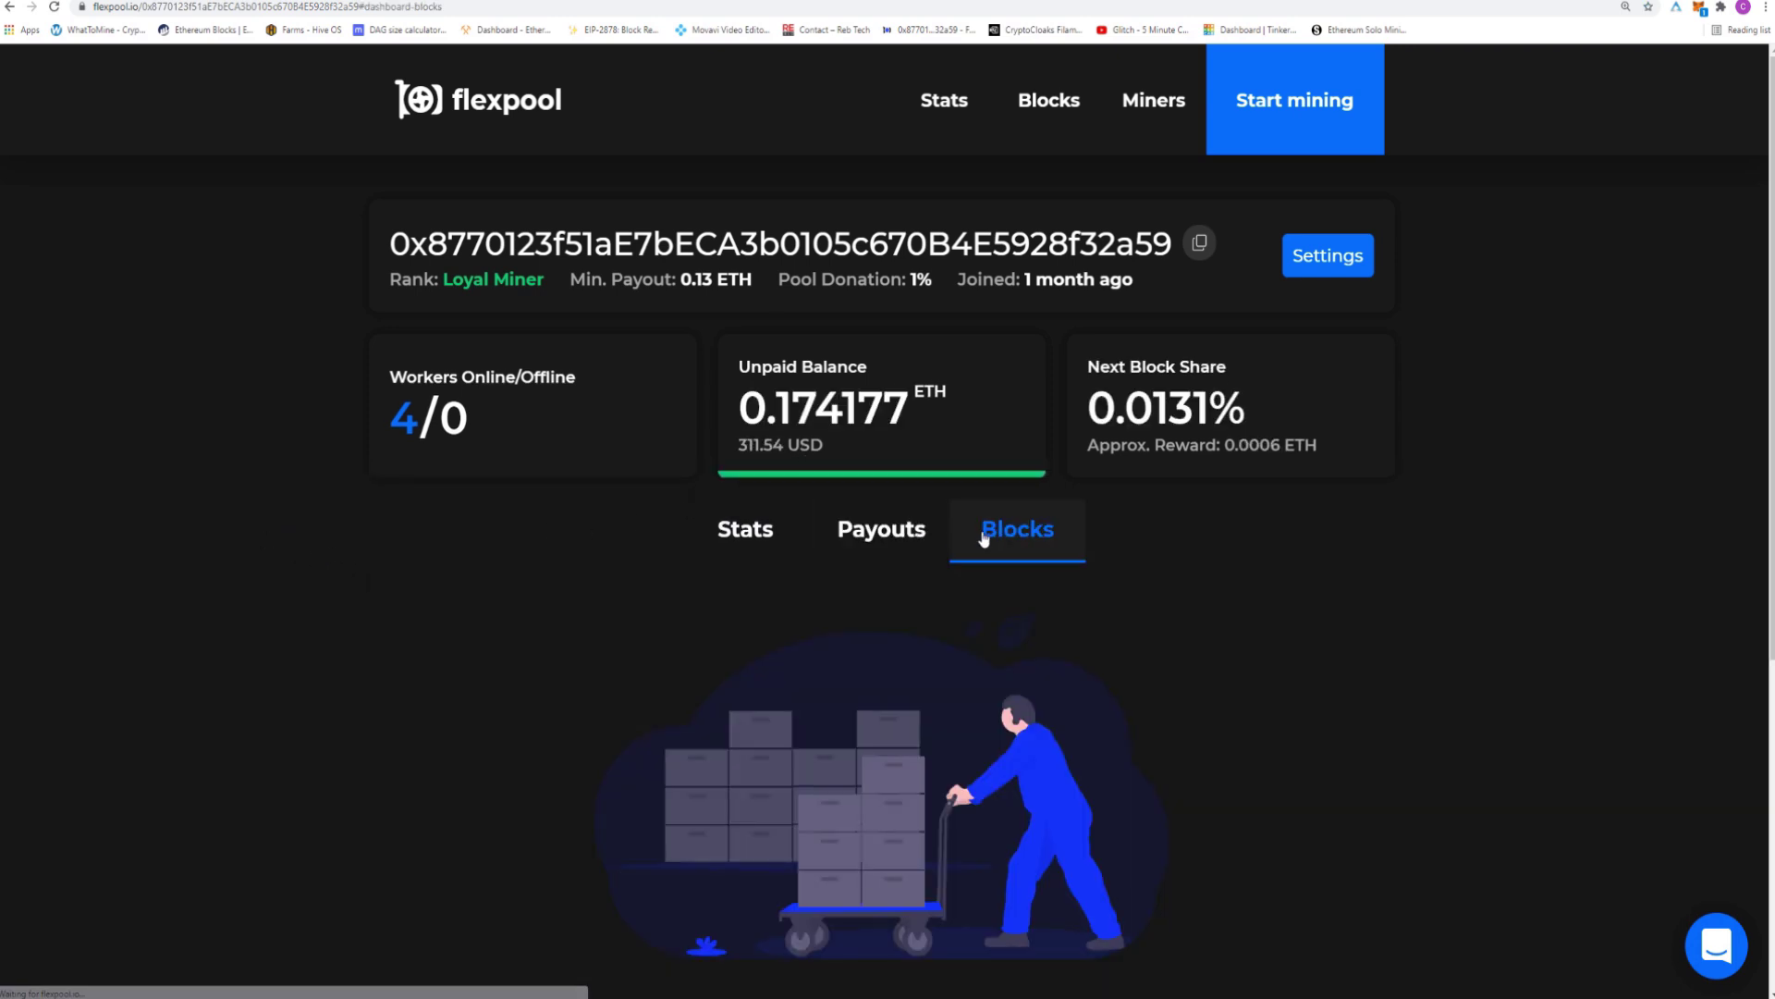
left_click(906, 538)
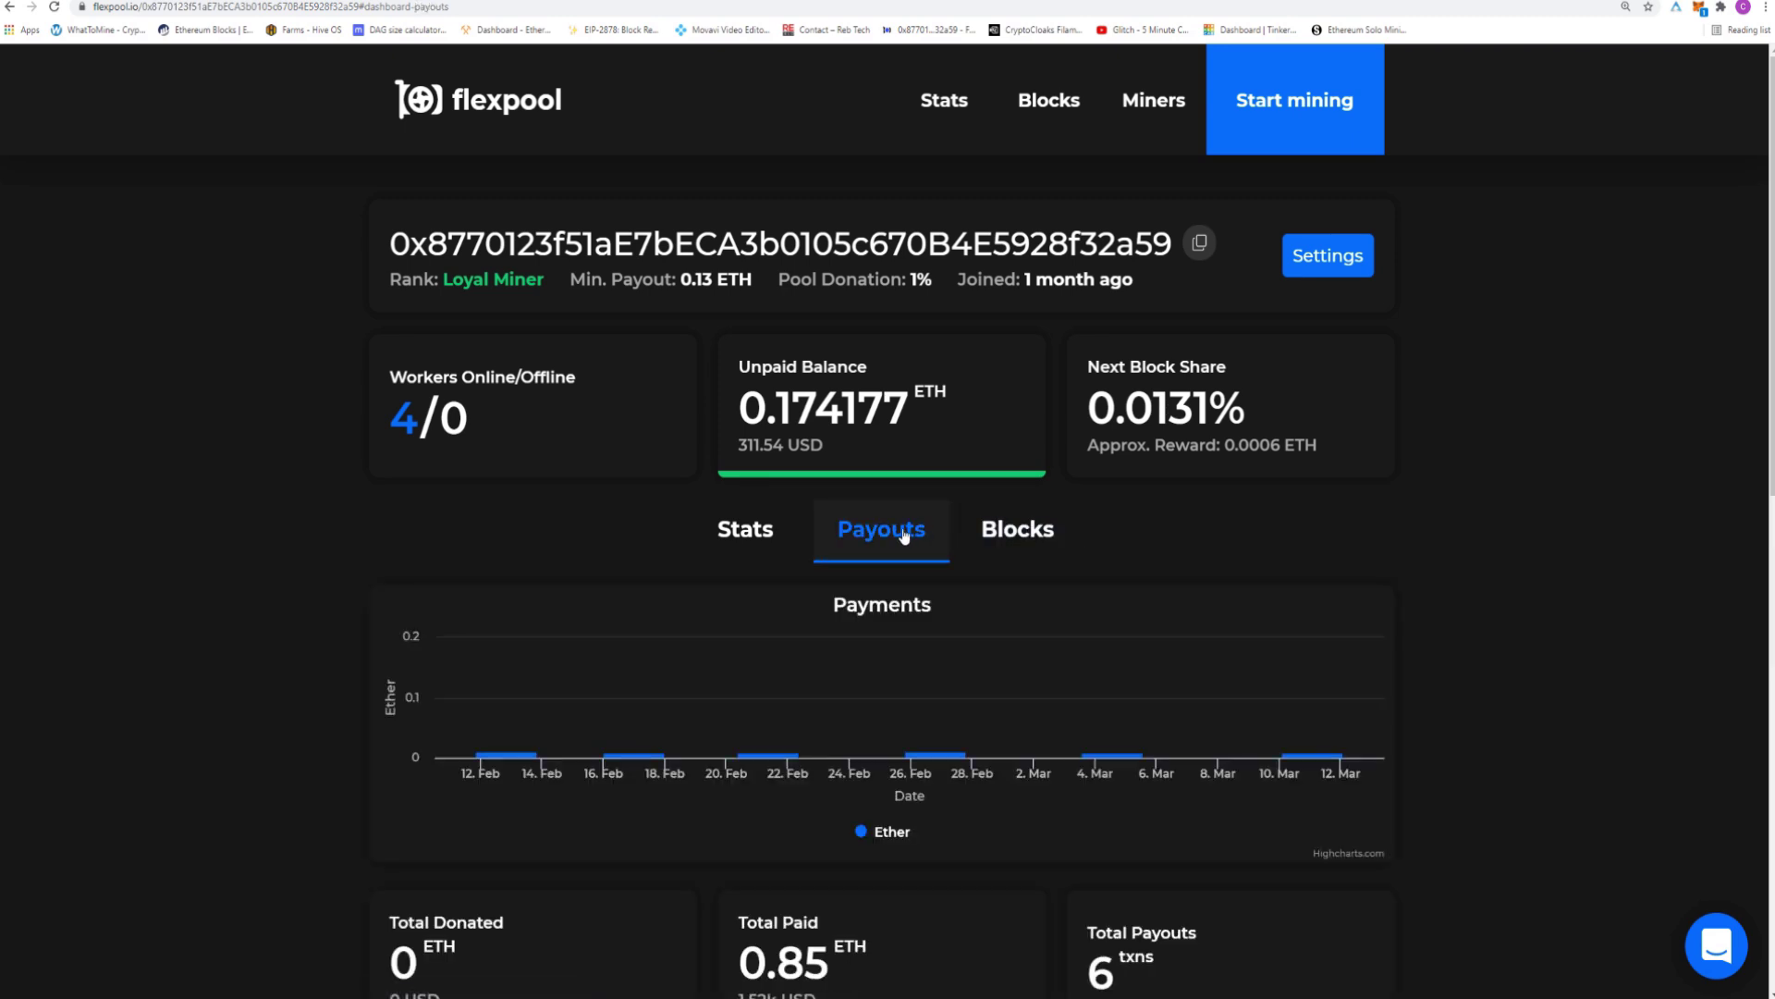
left_click(764, 537)
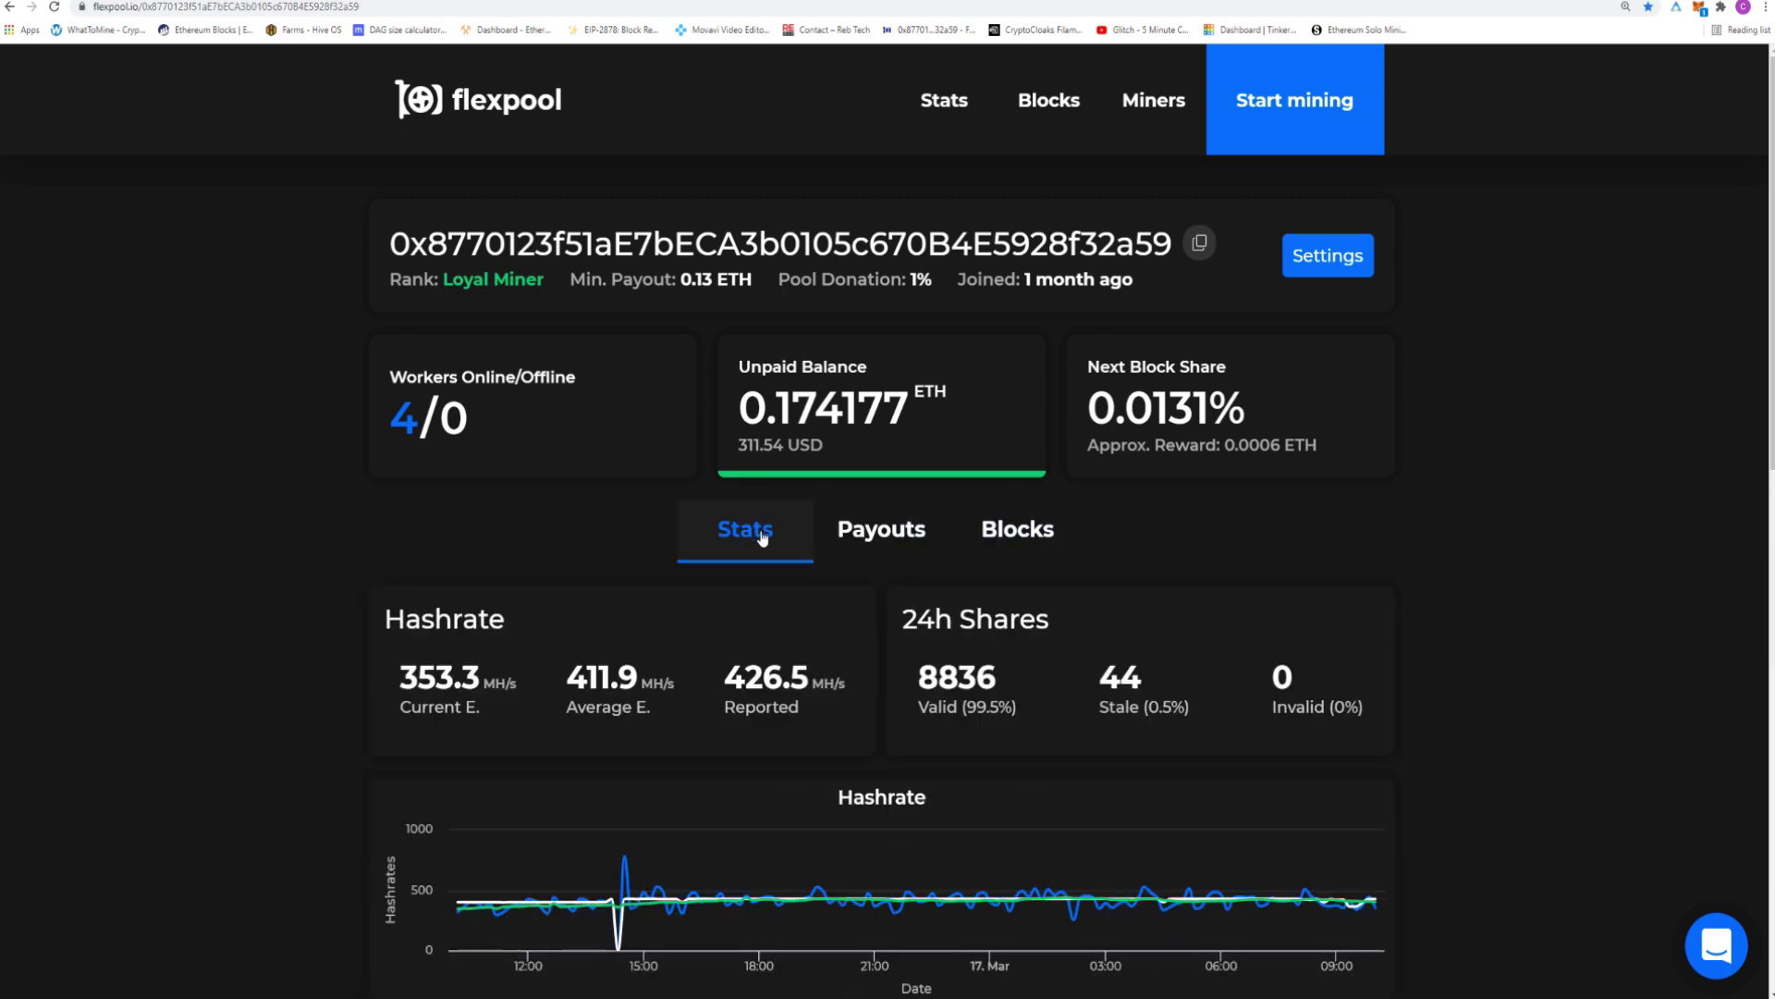
scroll(248, 547, "down", 7)
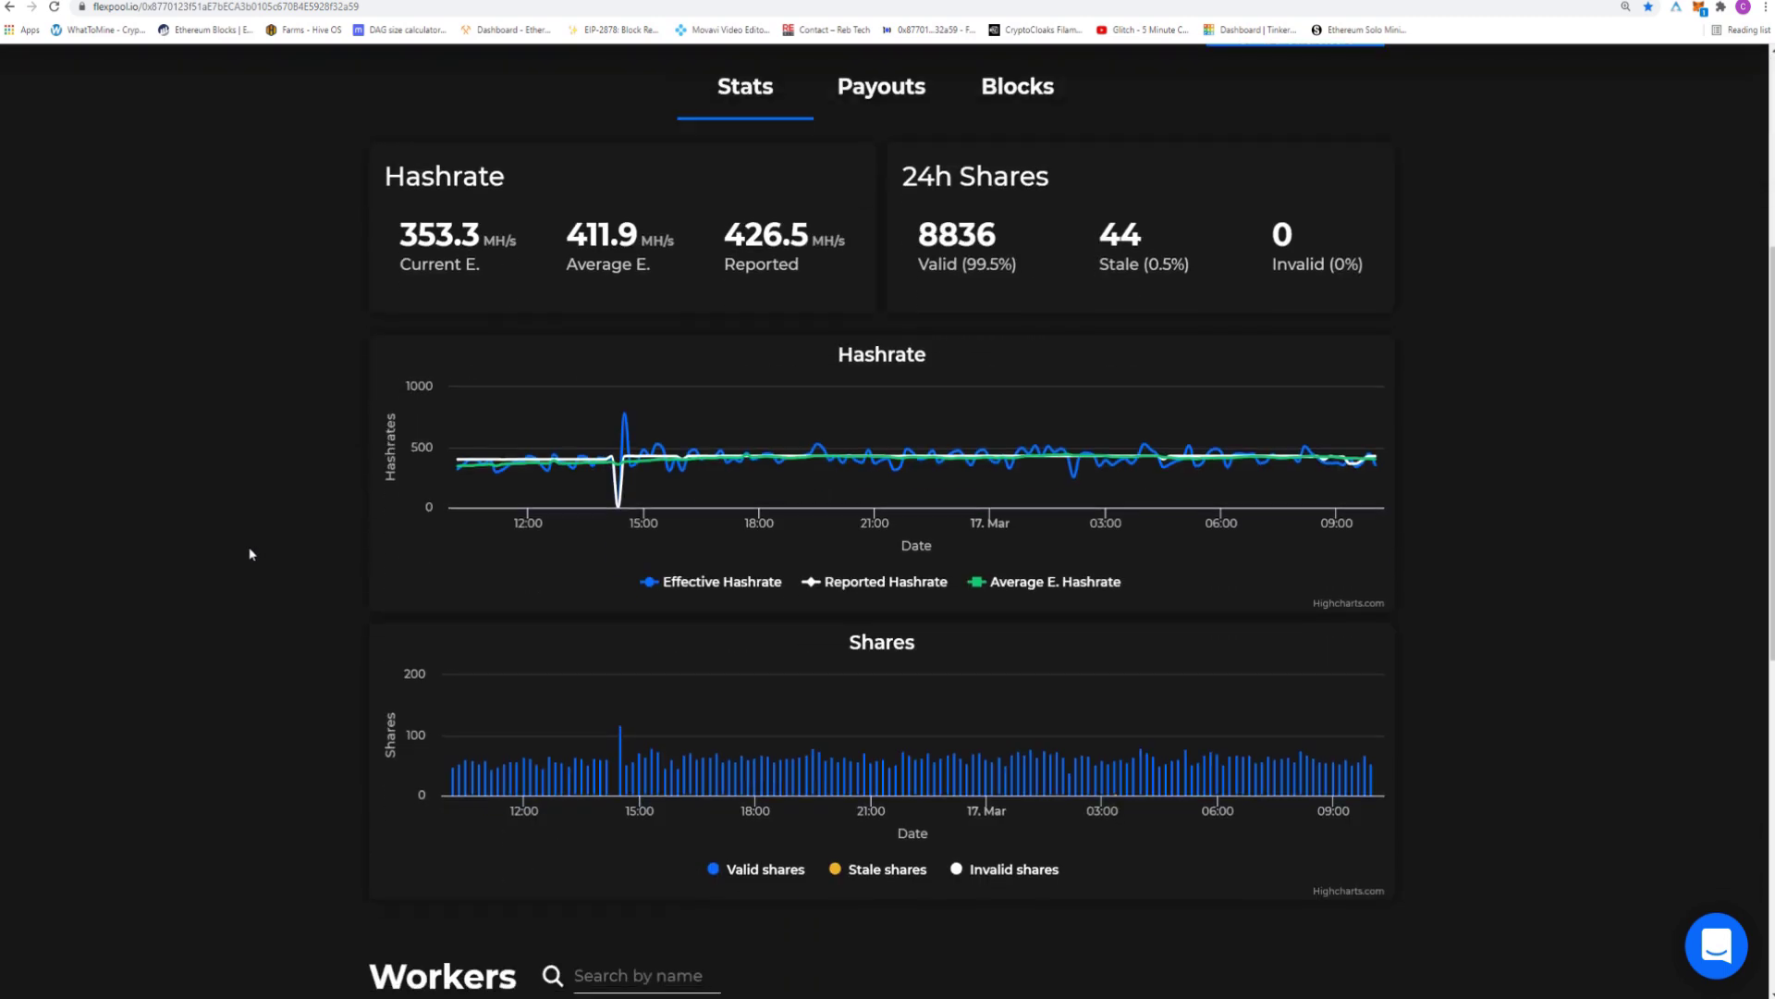
scroll(249, 553, "down", 3)
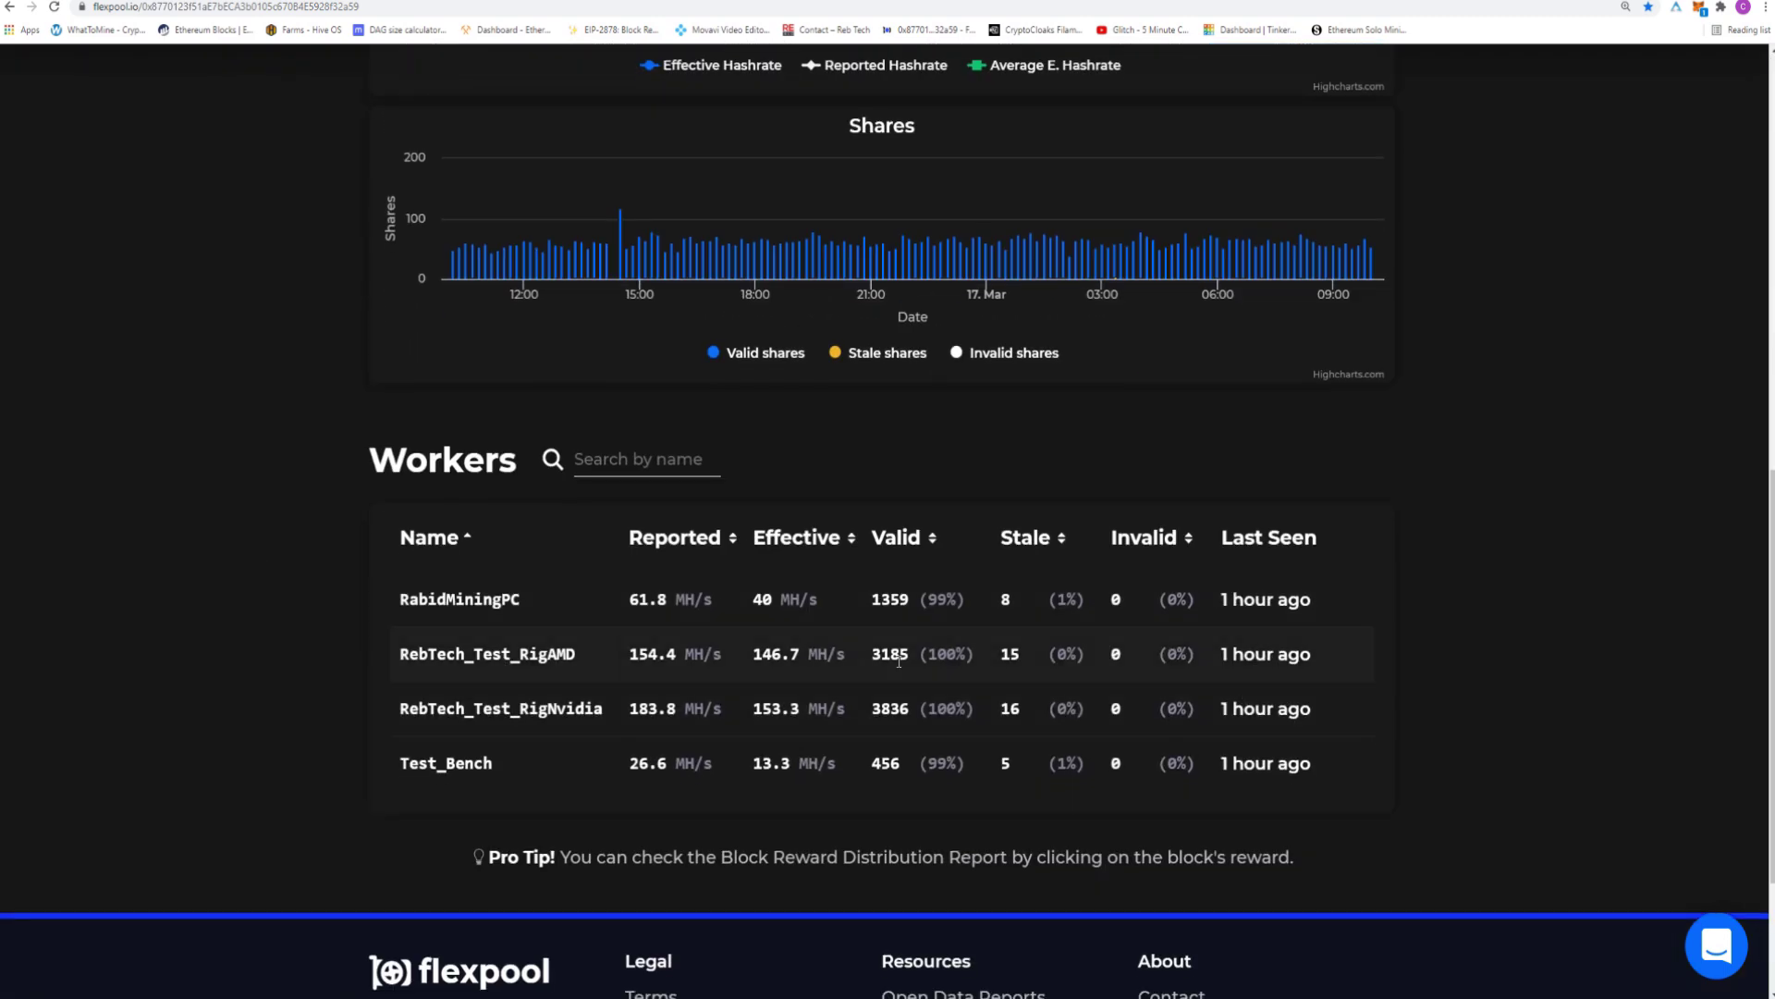
scroll(262, 648, "up", 10)
scroll(262, 648, "up", 1)
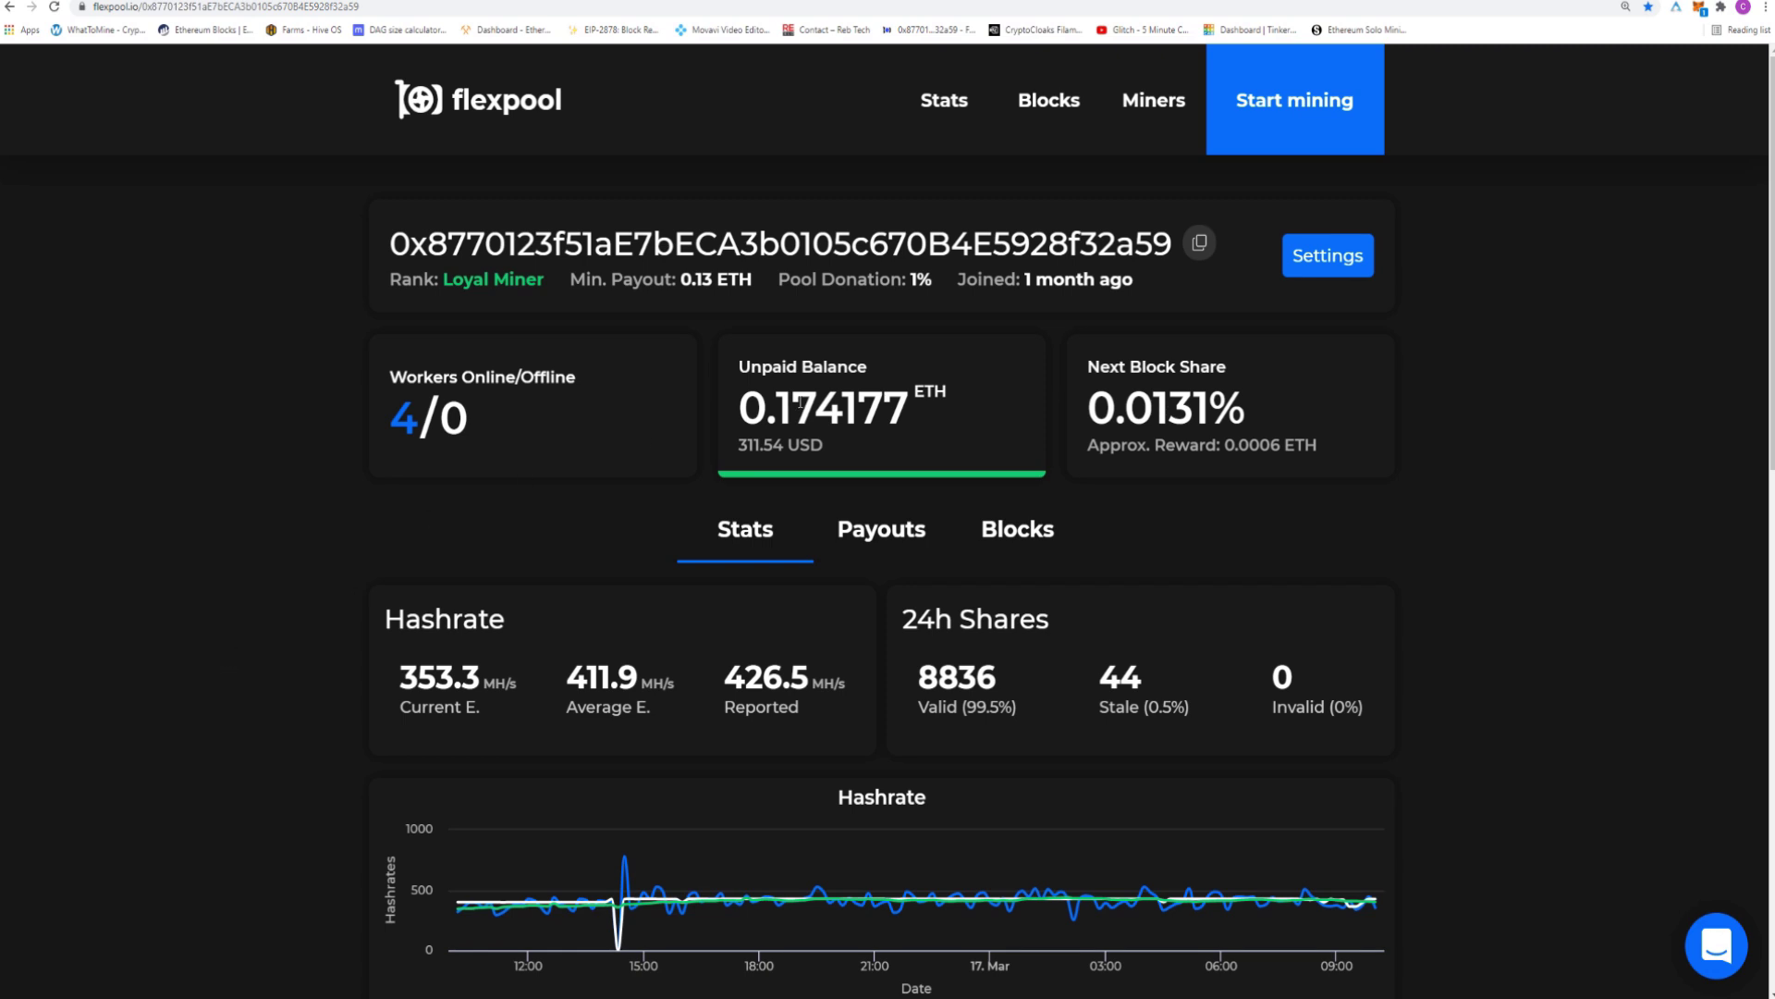
- Check the unpaid balance's payout progress and review the payout threshold, gas price limit and notification e-mail in the miner settings
mouse_move(844, 479)
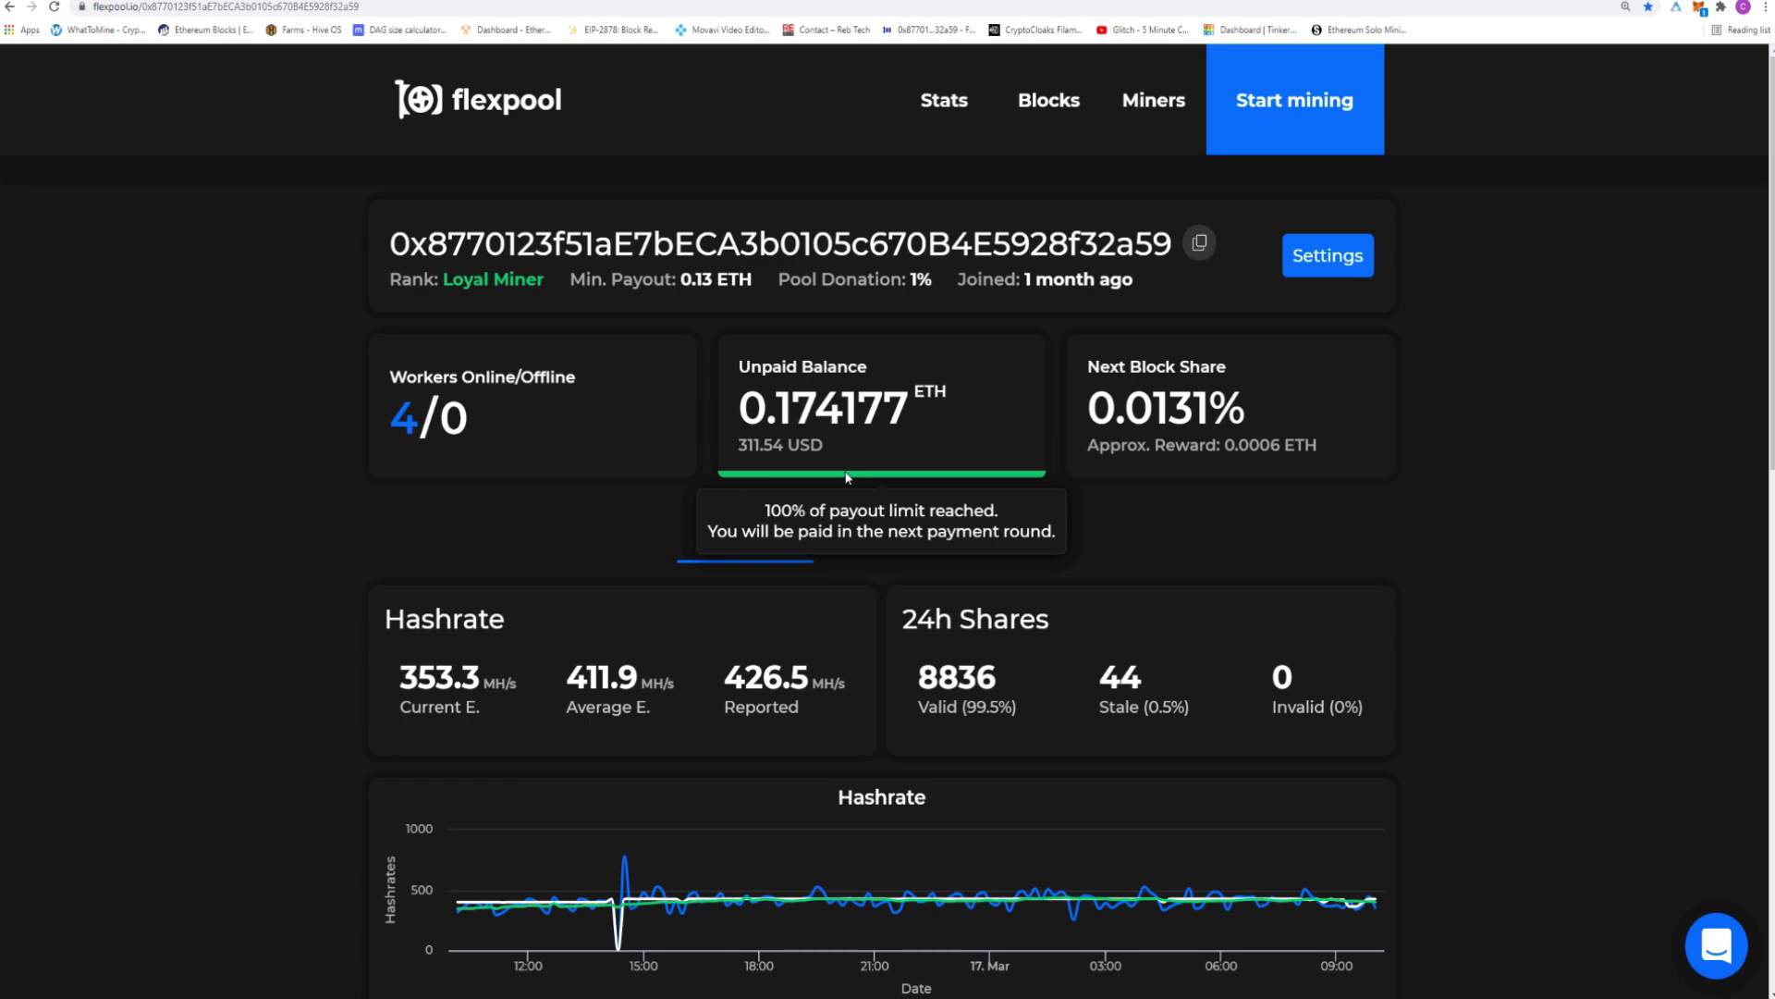
left_click(1322, 261)
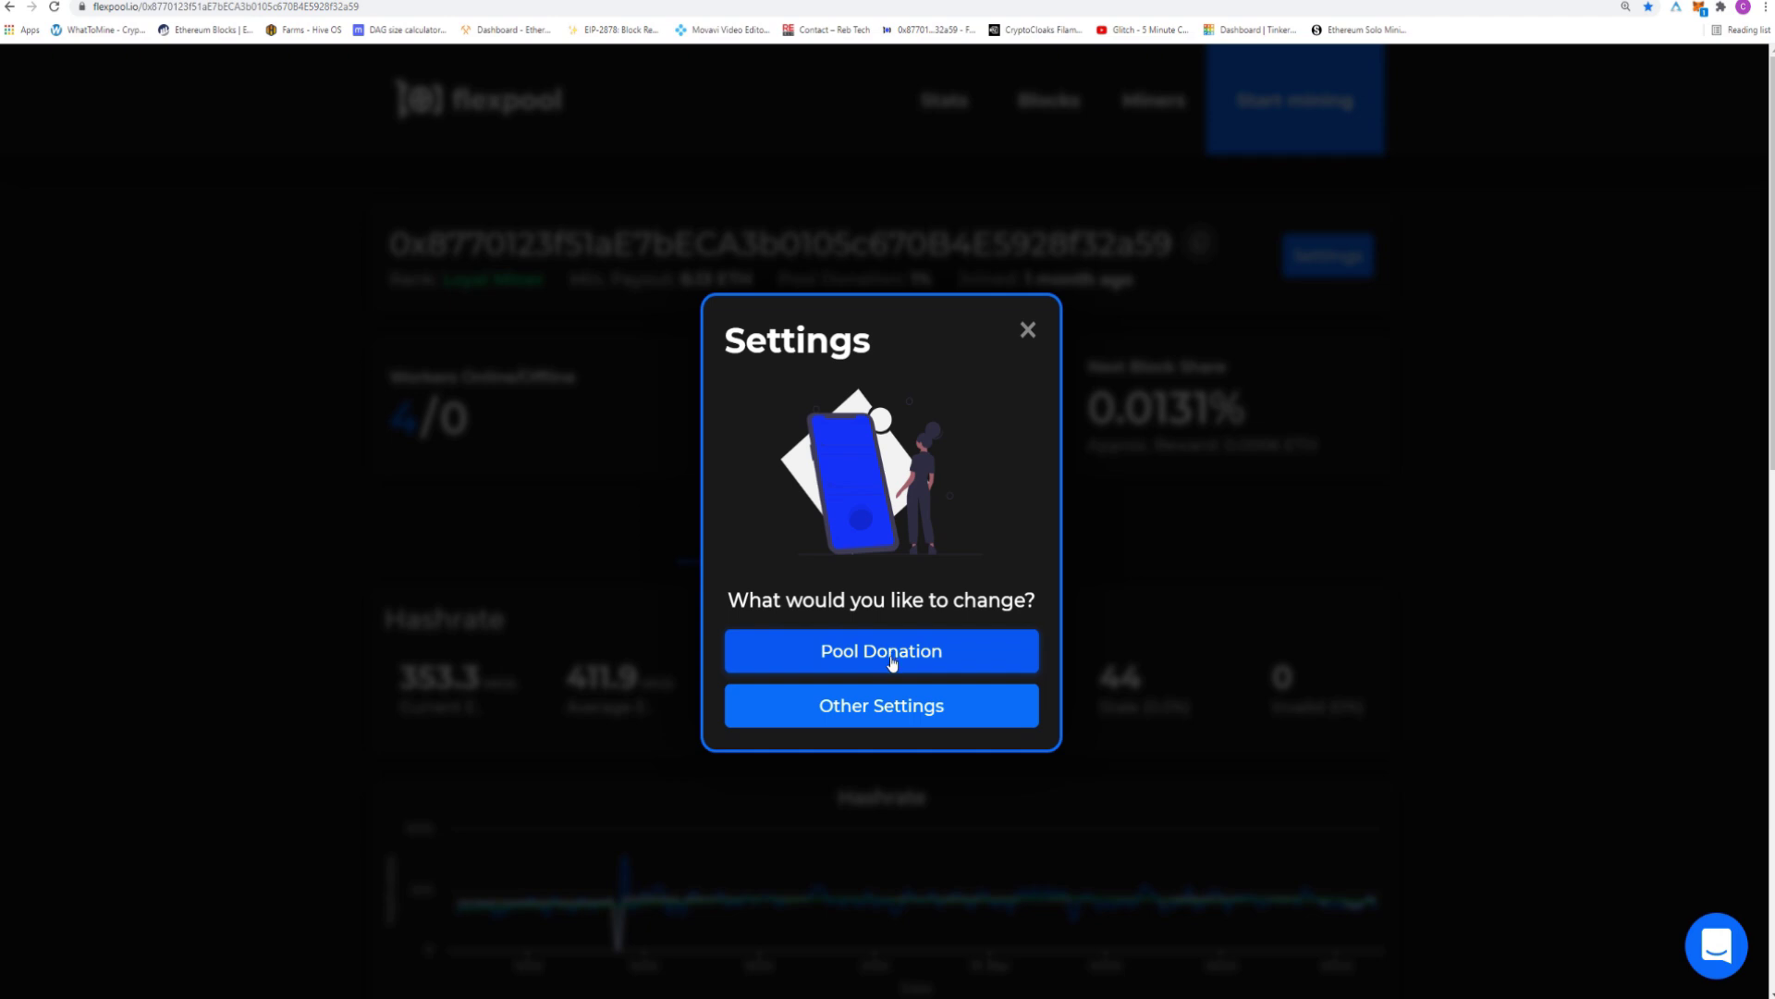
left_click(883, 716)
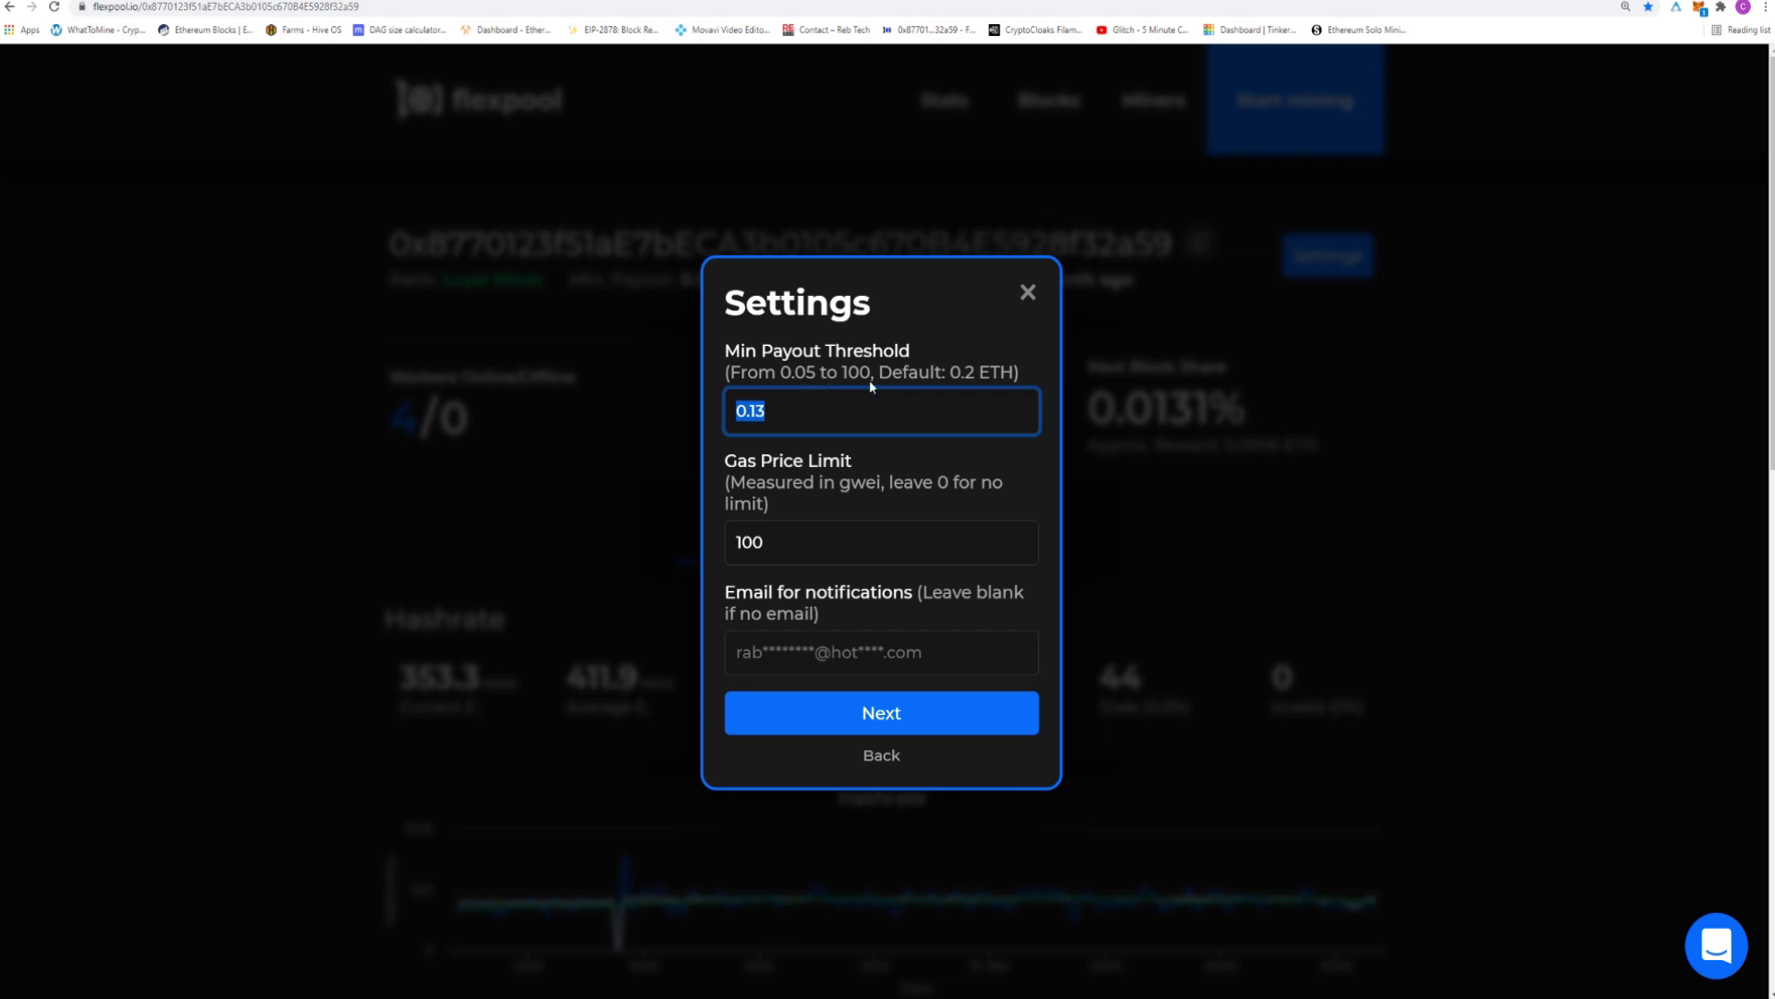
left_click(785, 549)
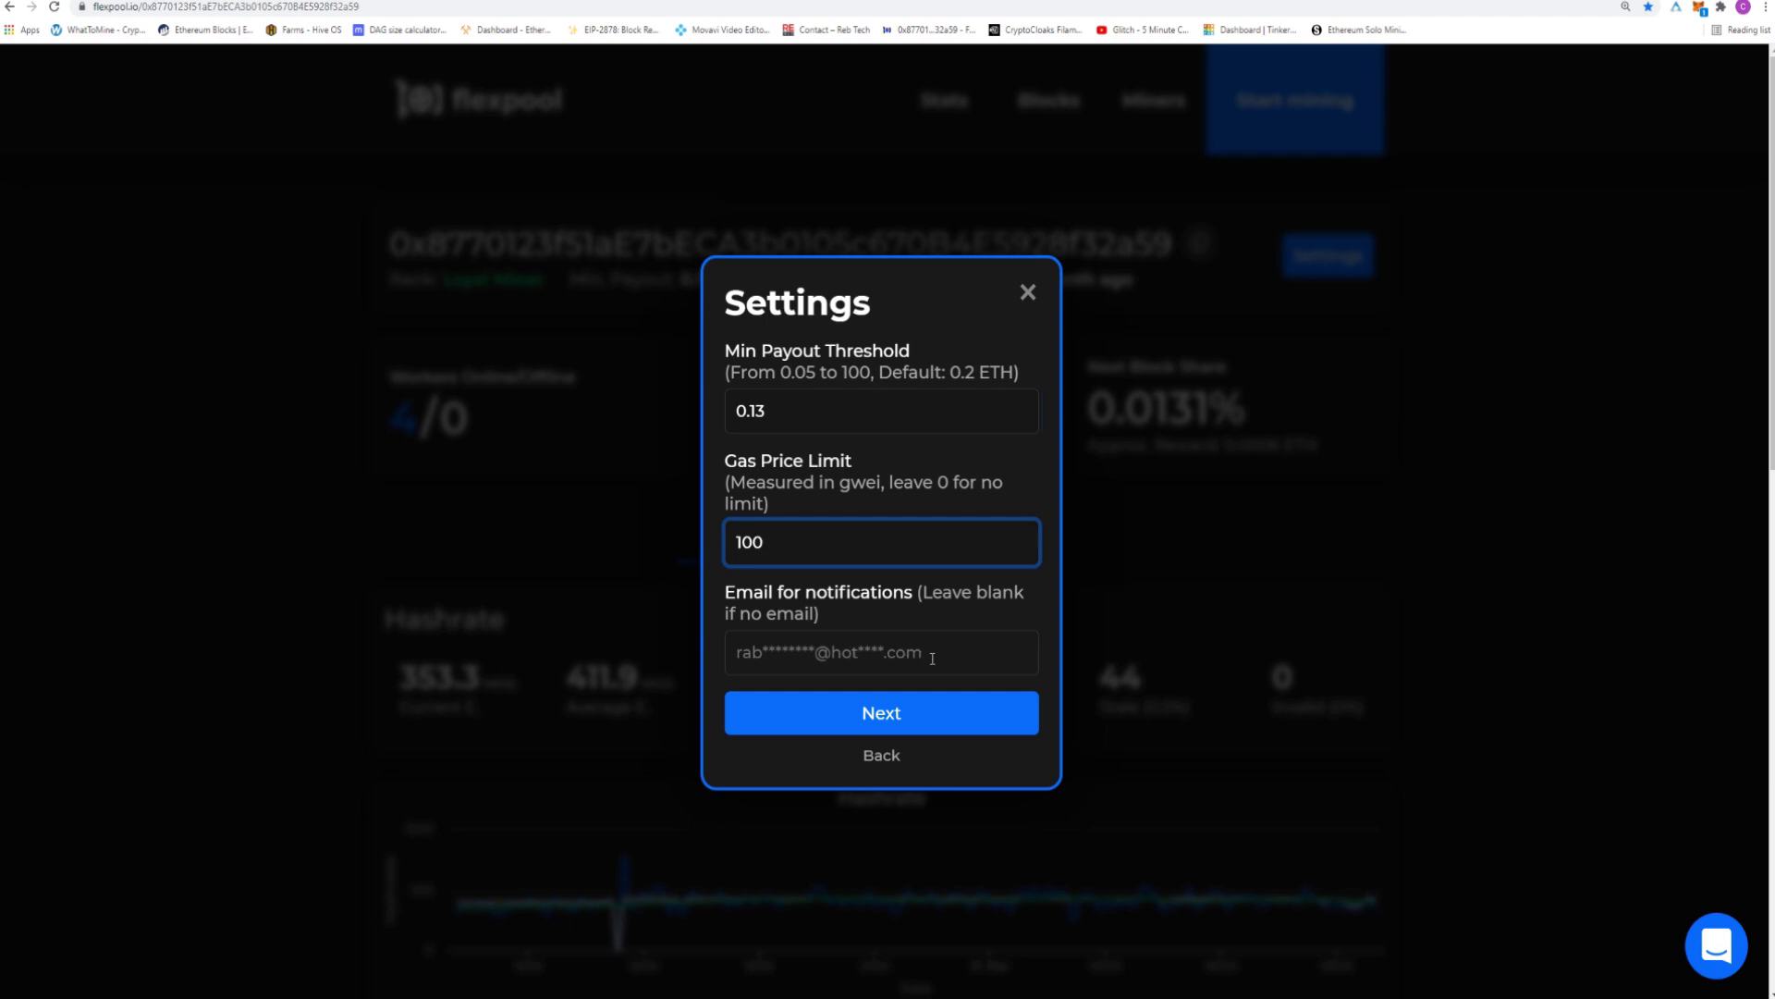
left_click(1027, 295)
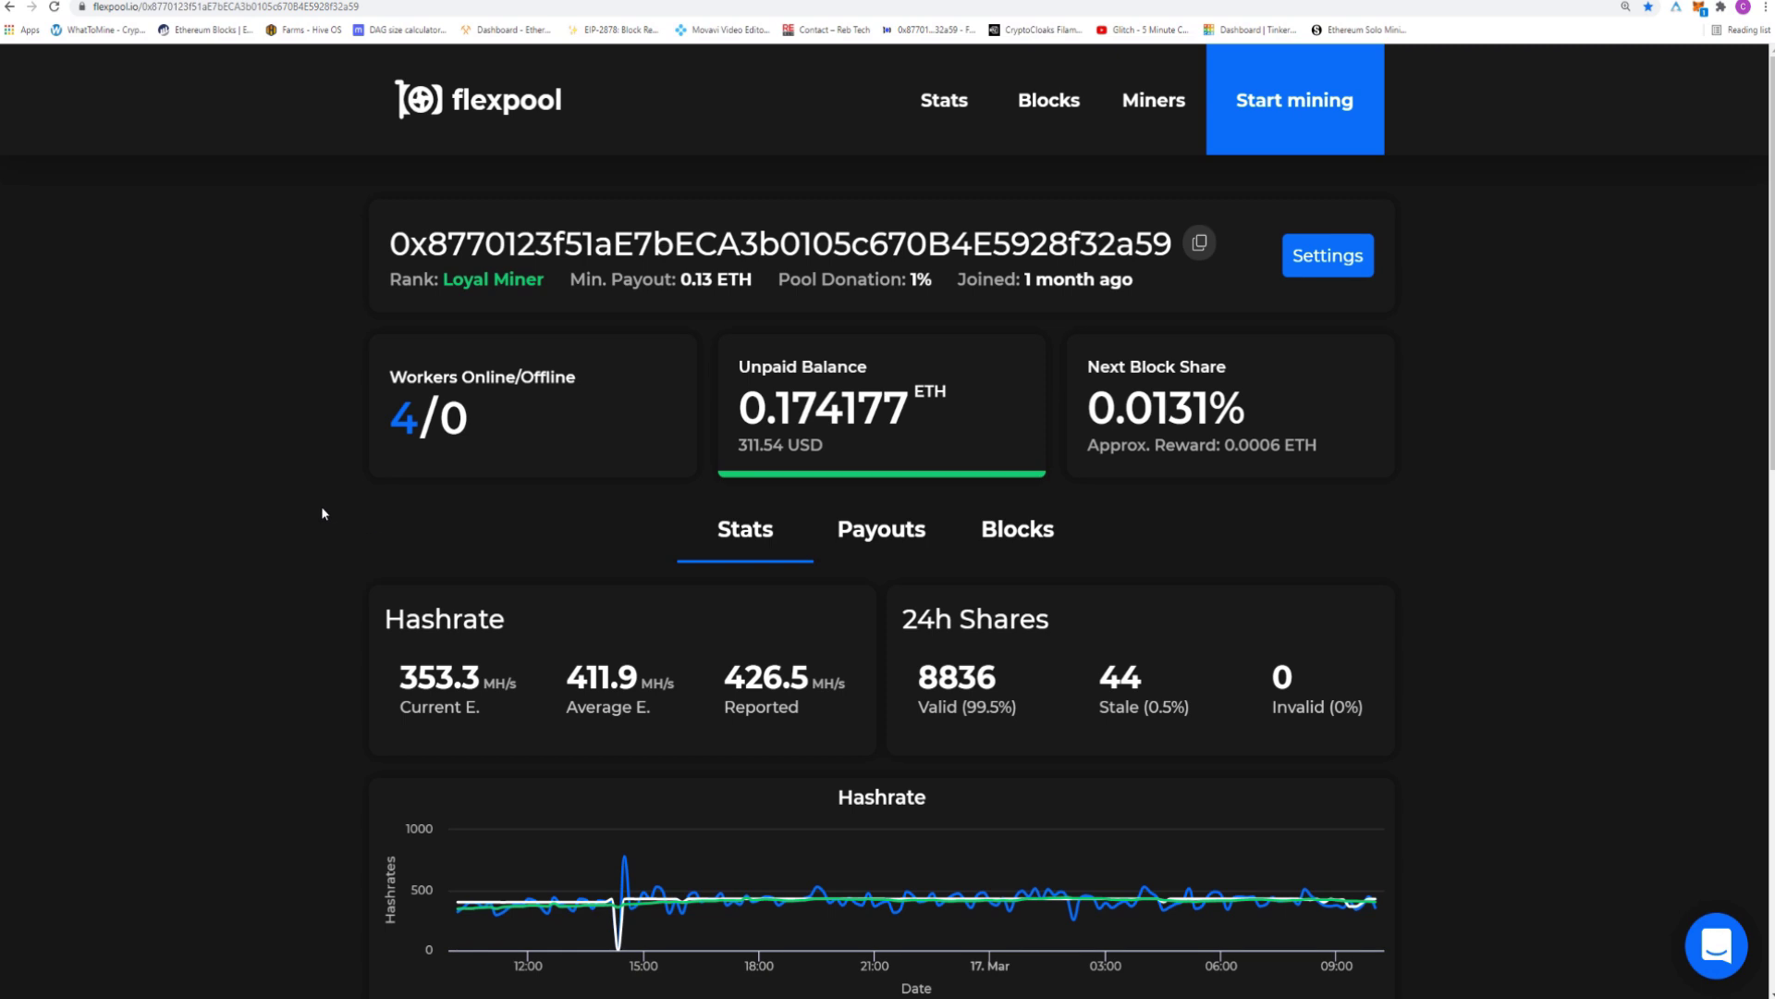
scroll(322, 513, "down", 1)
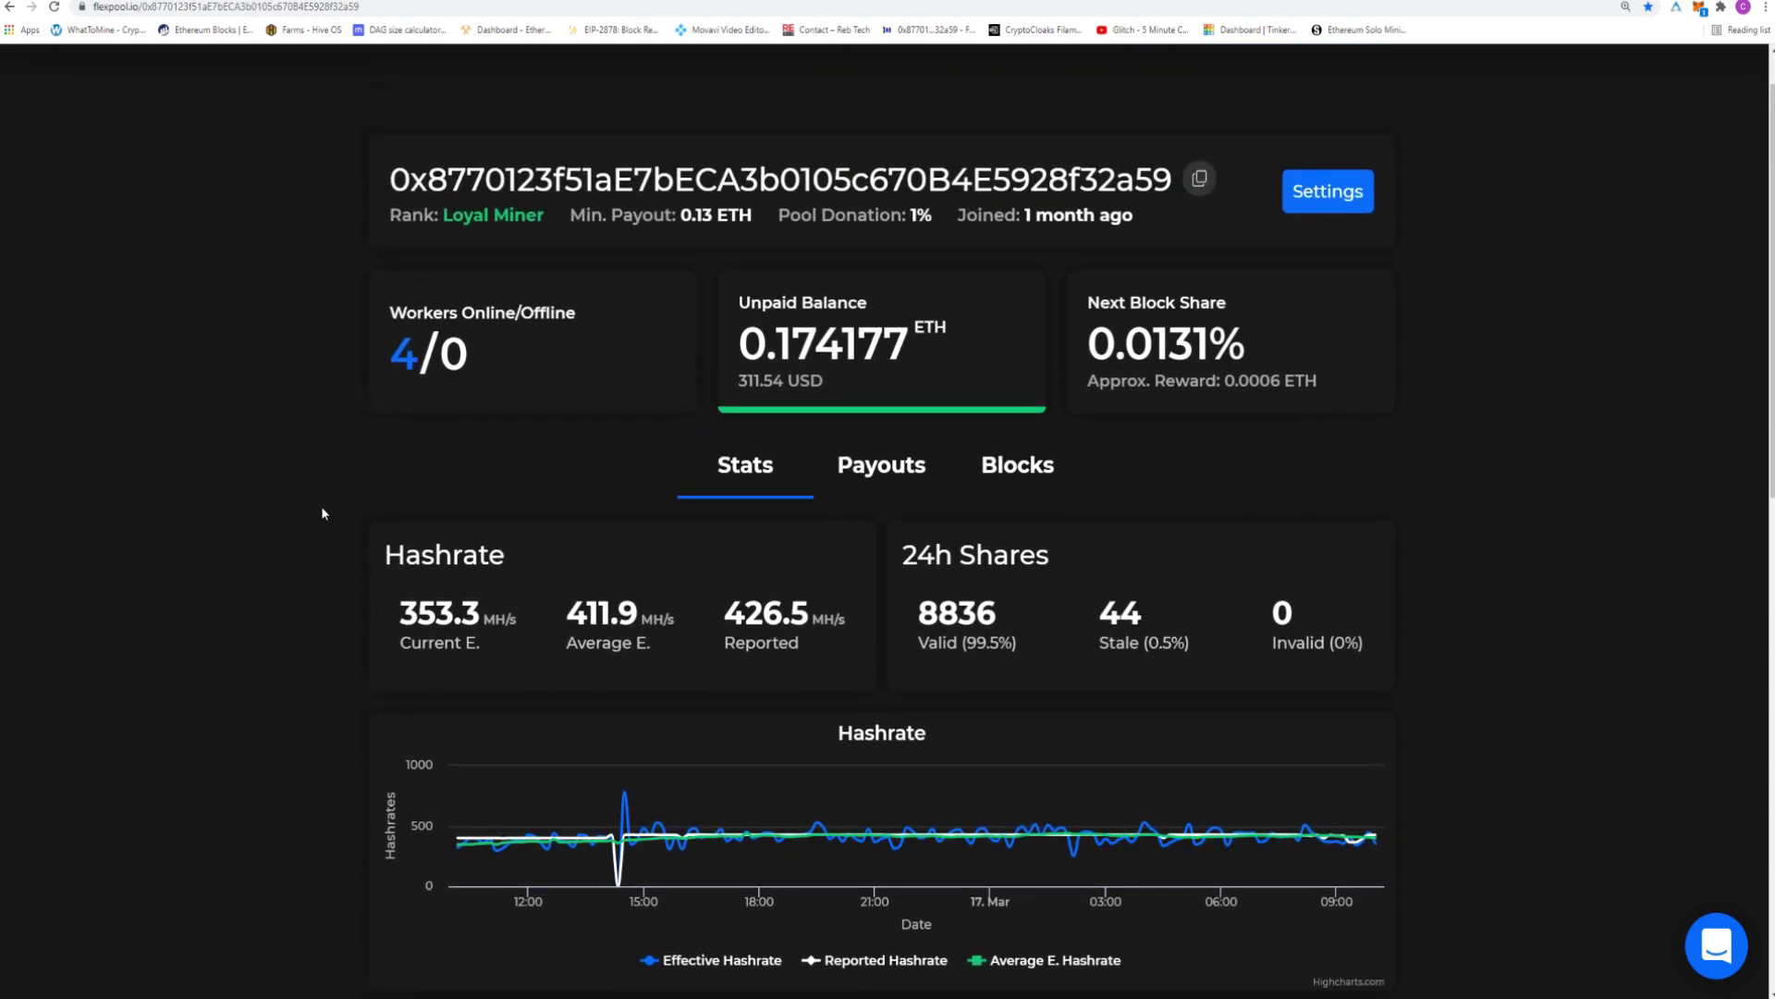
scroll(322, 513, "up", 1)
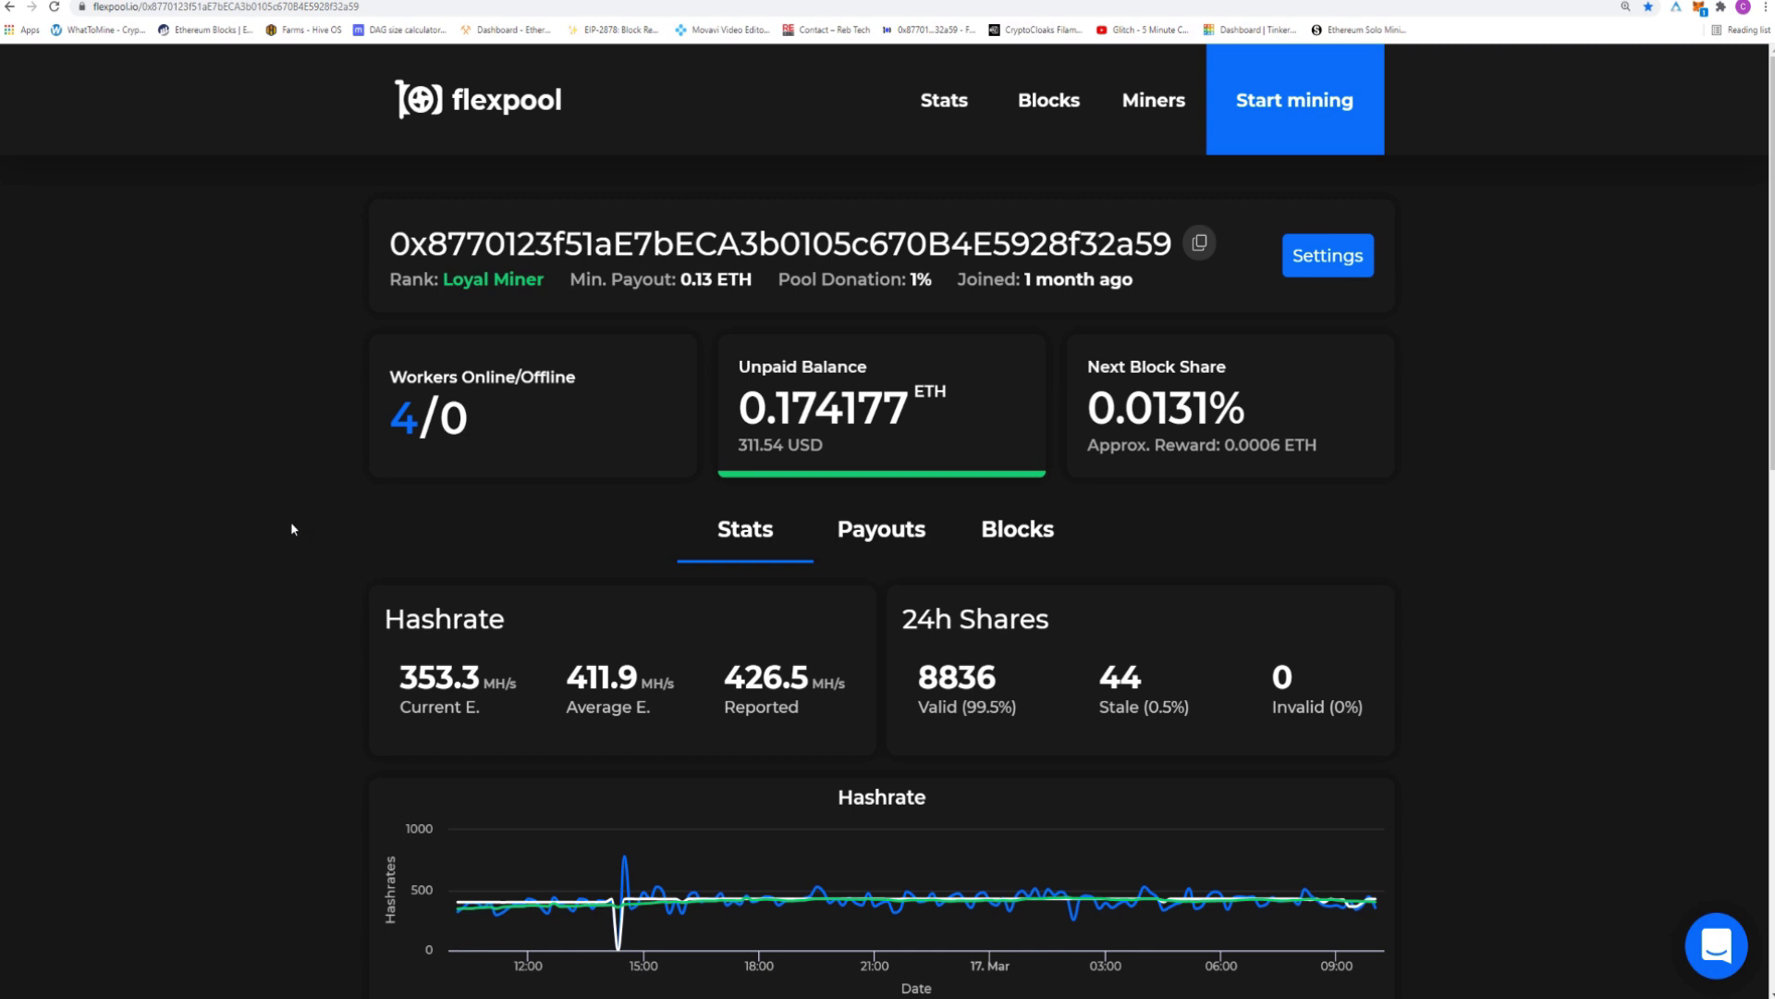
scroll(286, 527, "down", 1)
scroll(282, 528, "up", 1)
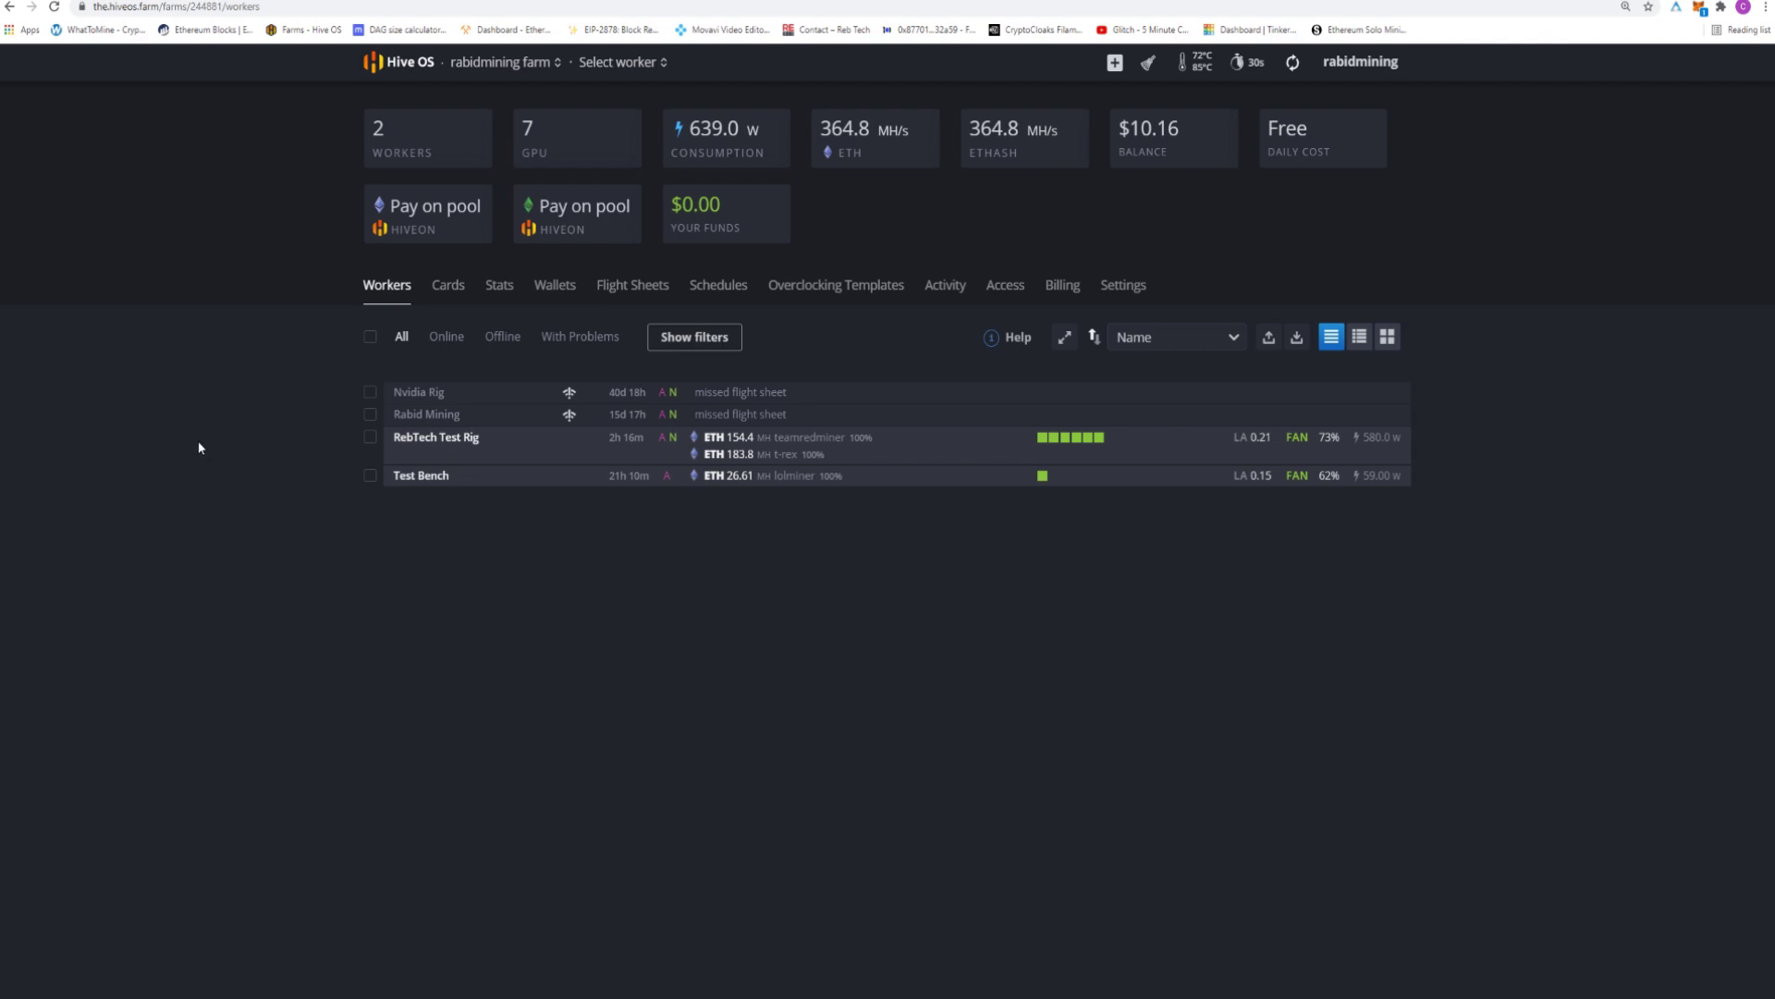
- Switch to Hive OS and fill in a new farm wallet with coin ETH, the copied wallet address and the name crypto.com
left_click(568, 294)
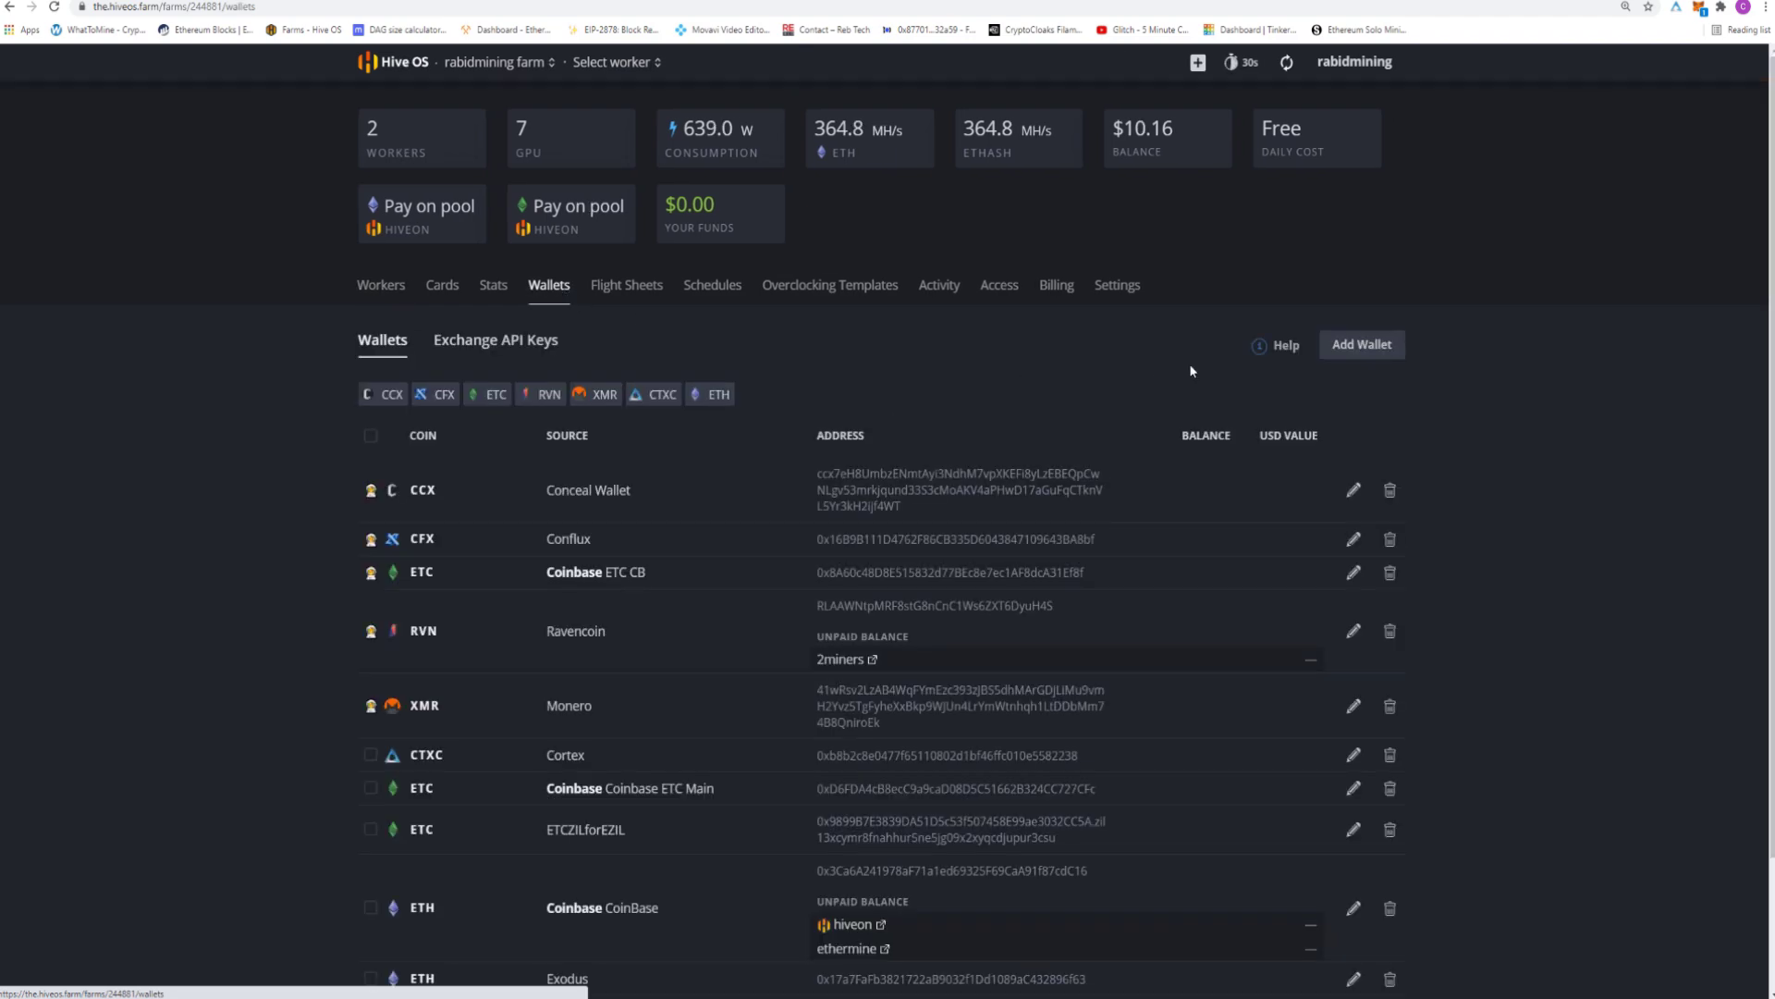
left_click(1345, 350)
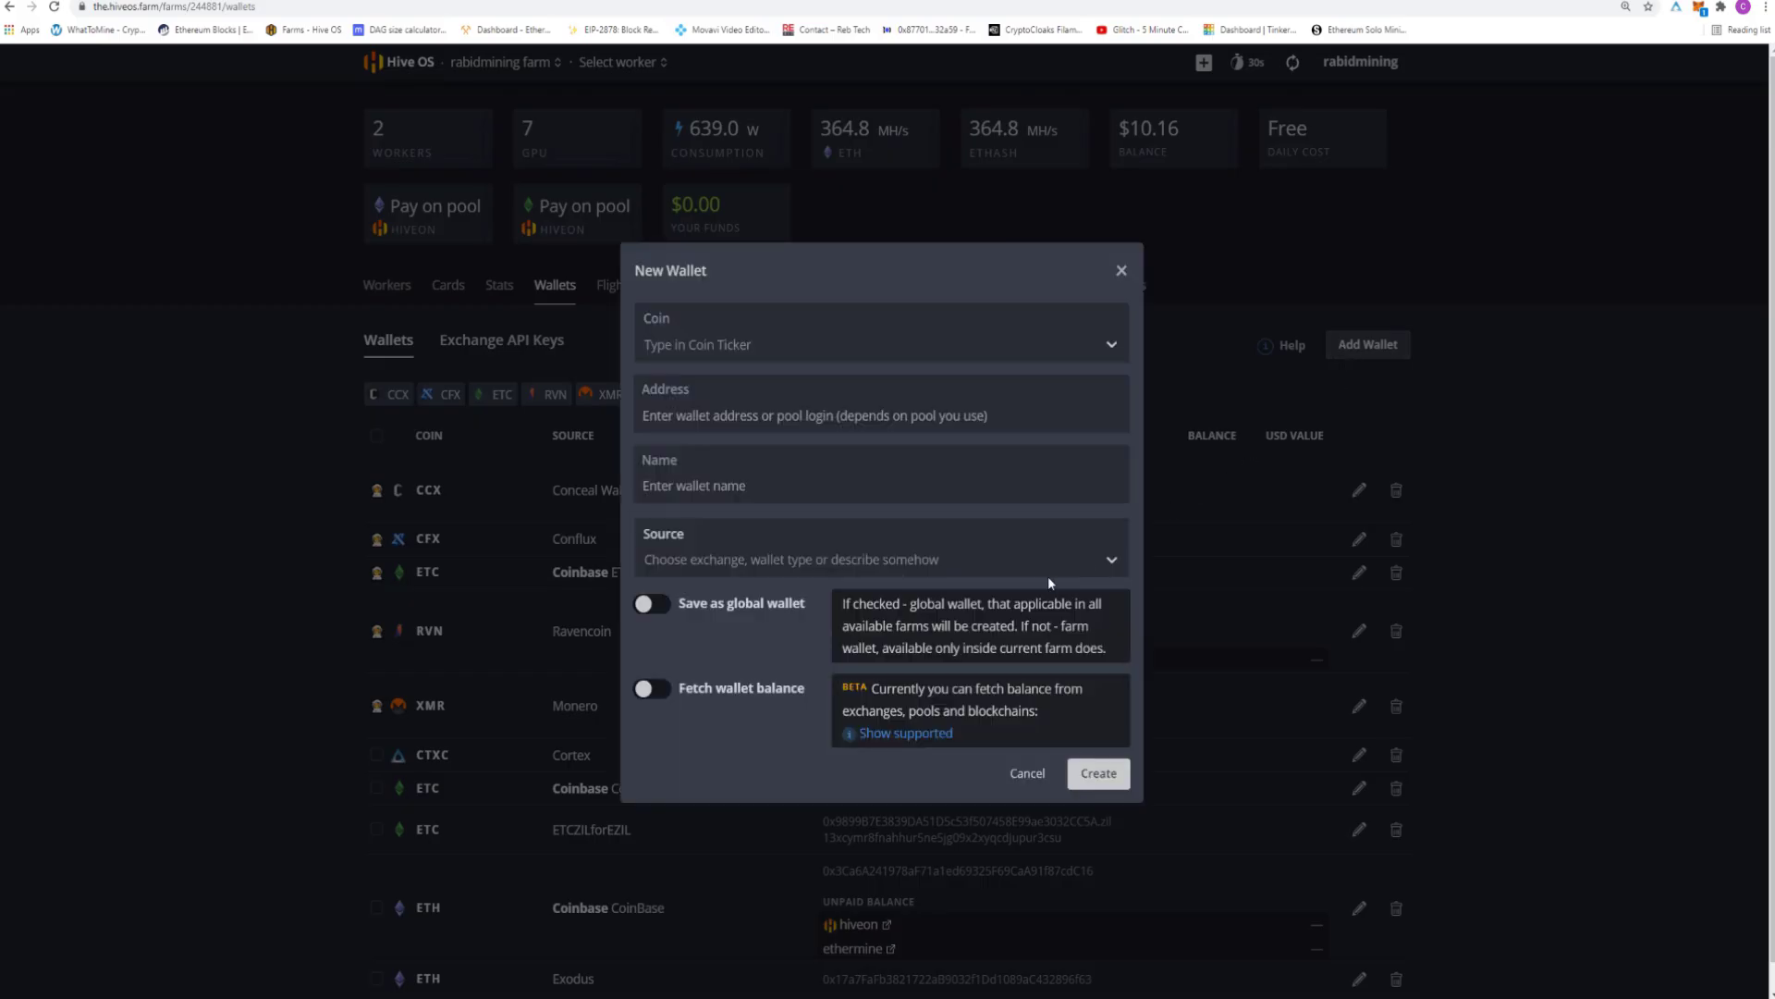
left_click(737, 348)
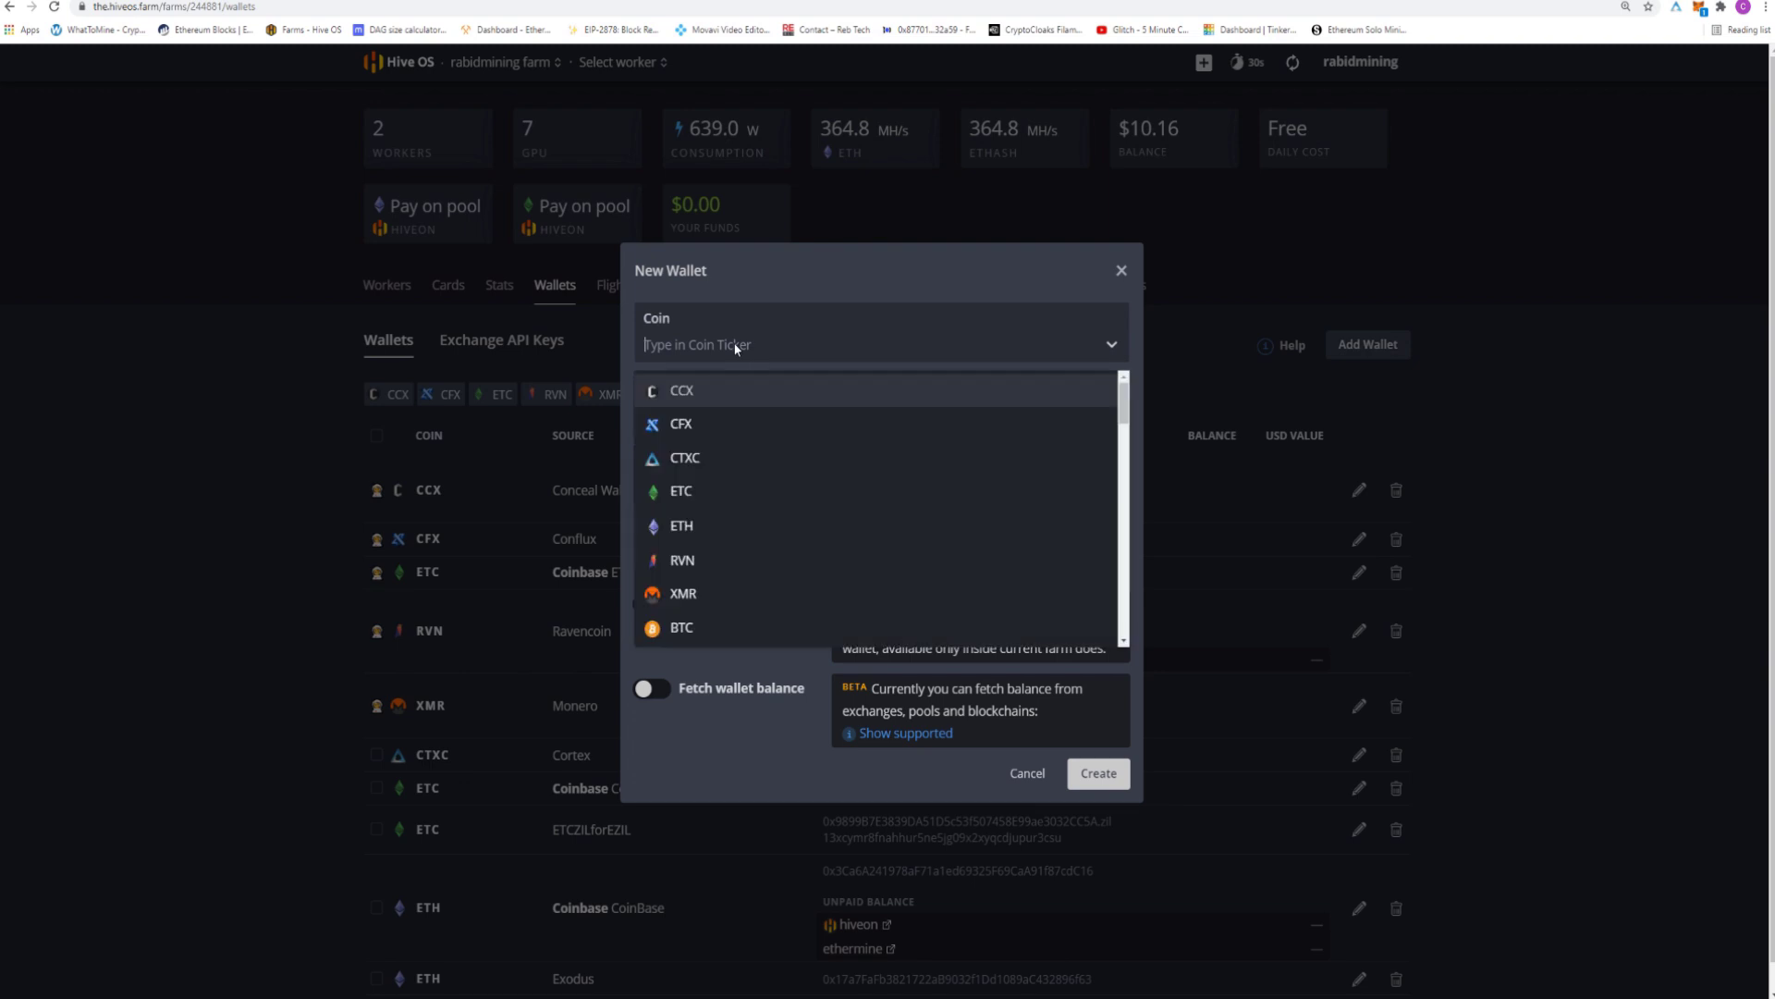
type("eth")
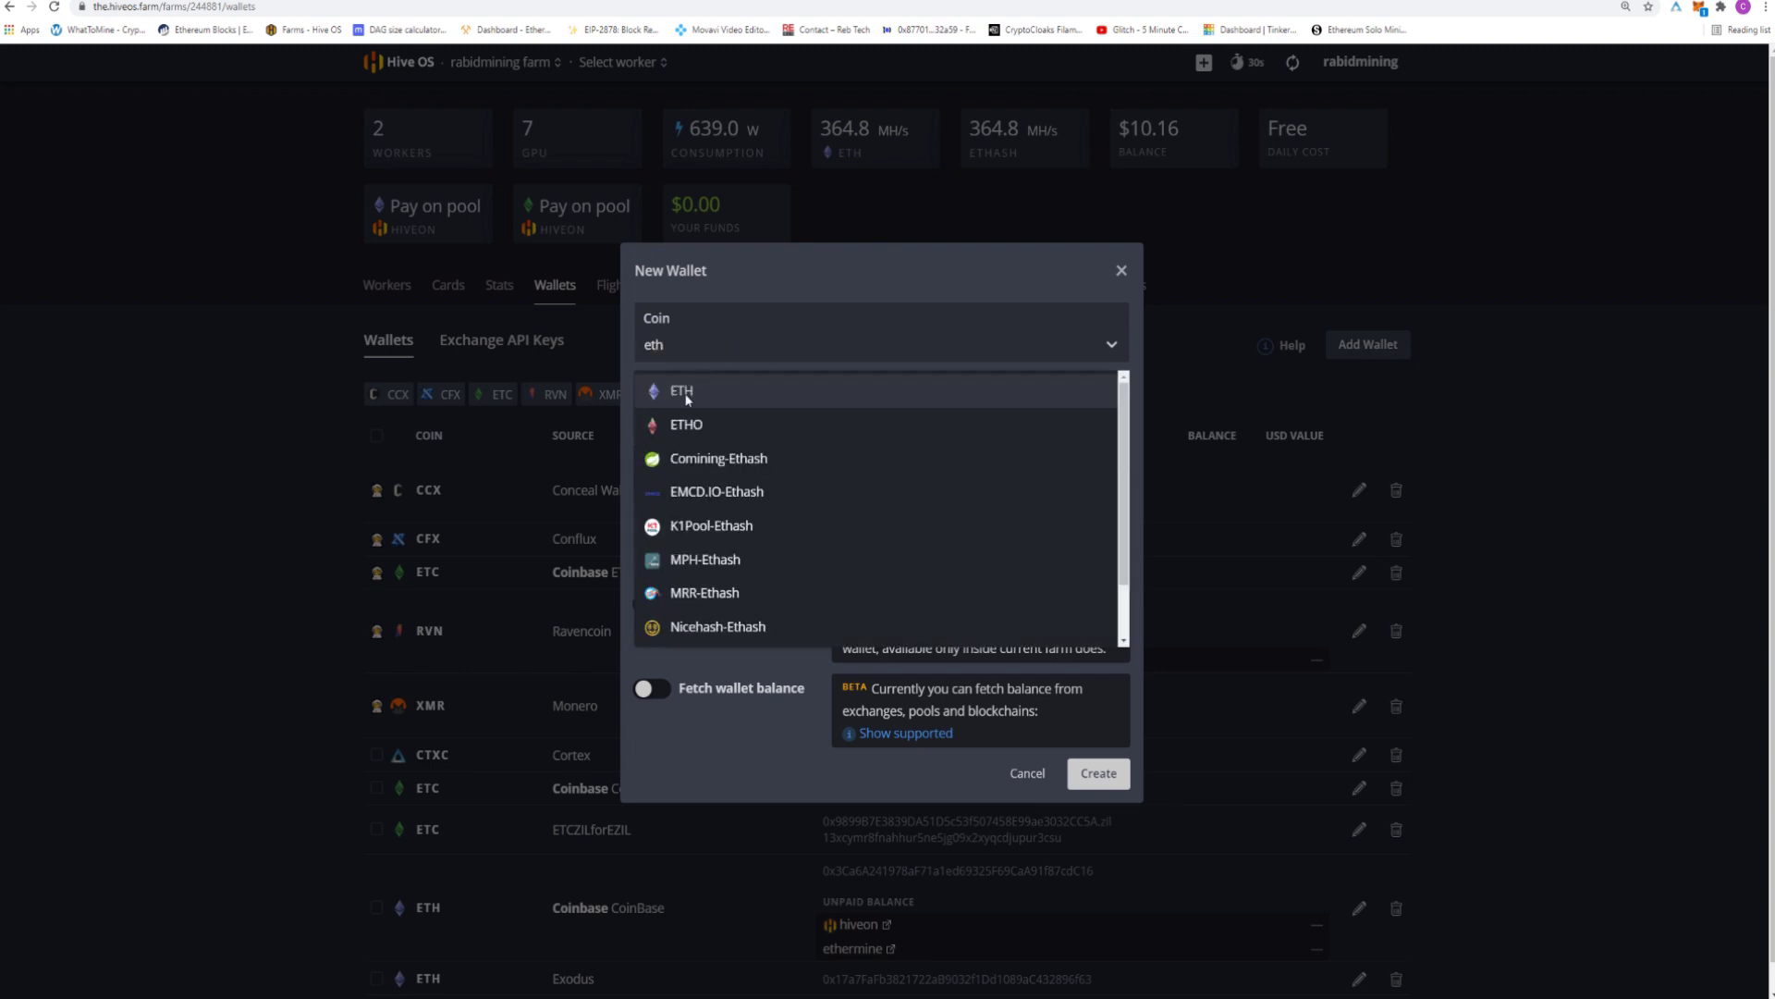
left_click(685, 392)
right_click(724, 421)
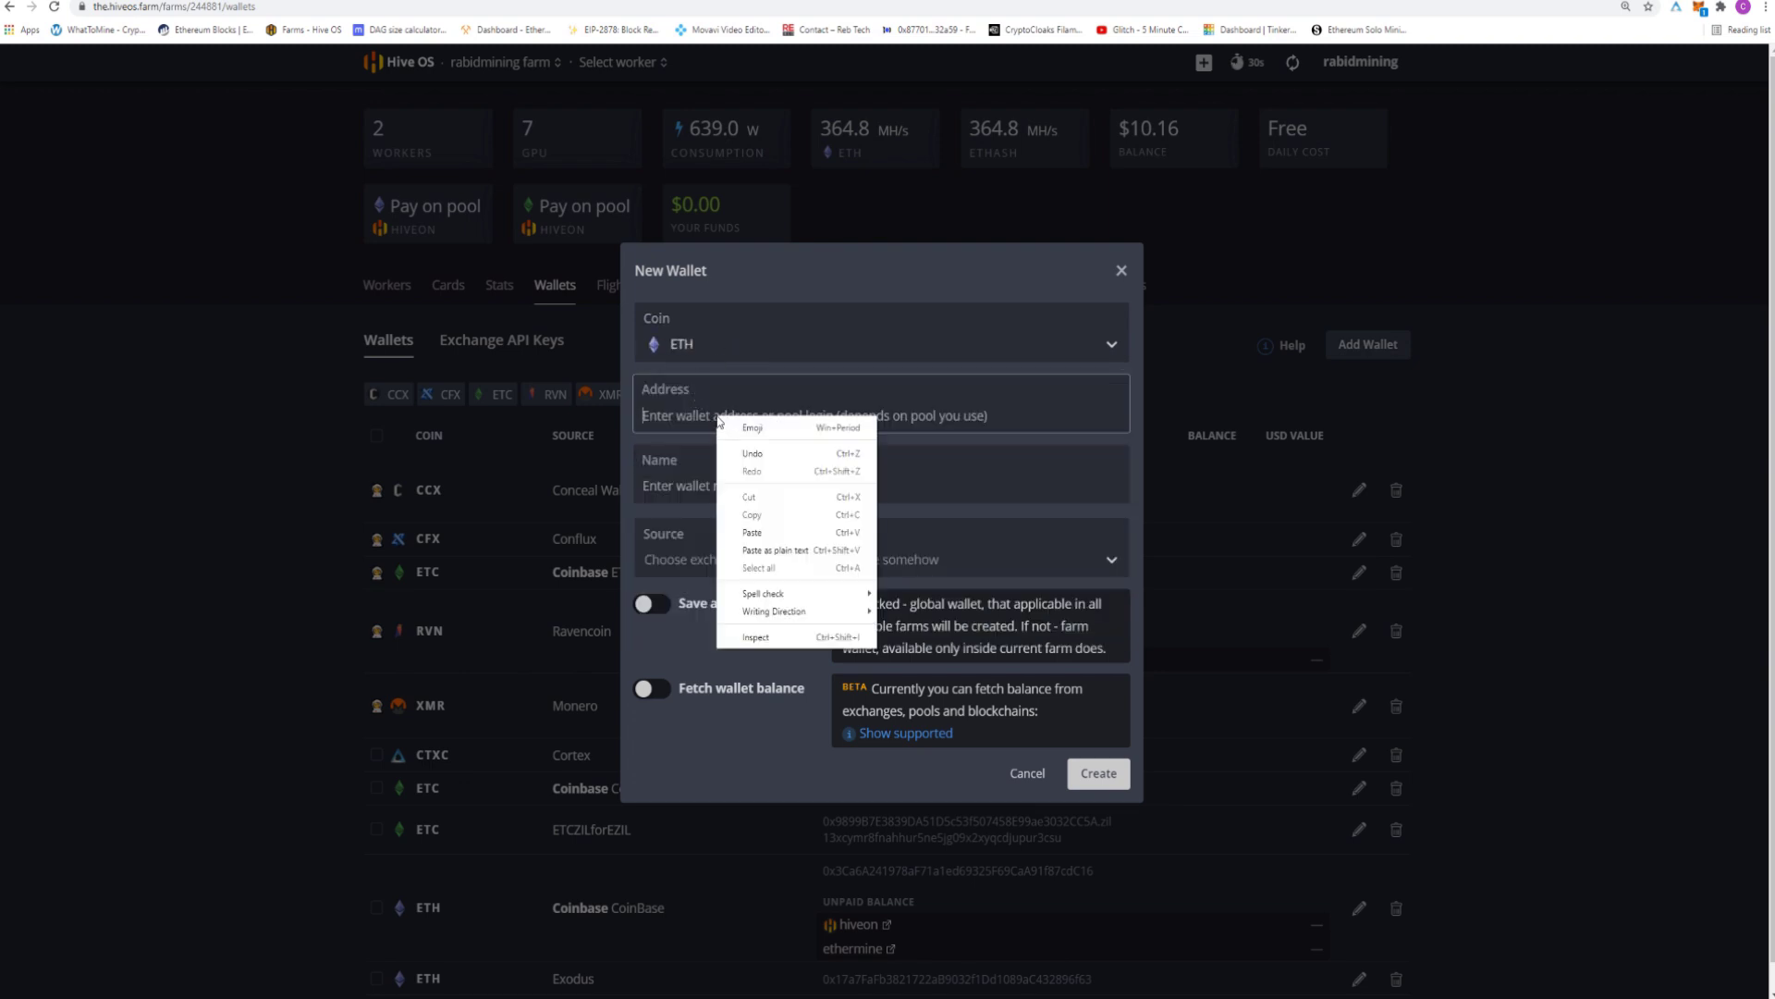
left_click(766, 532)
left_click(757, 493)
type("cr")
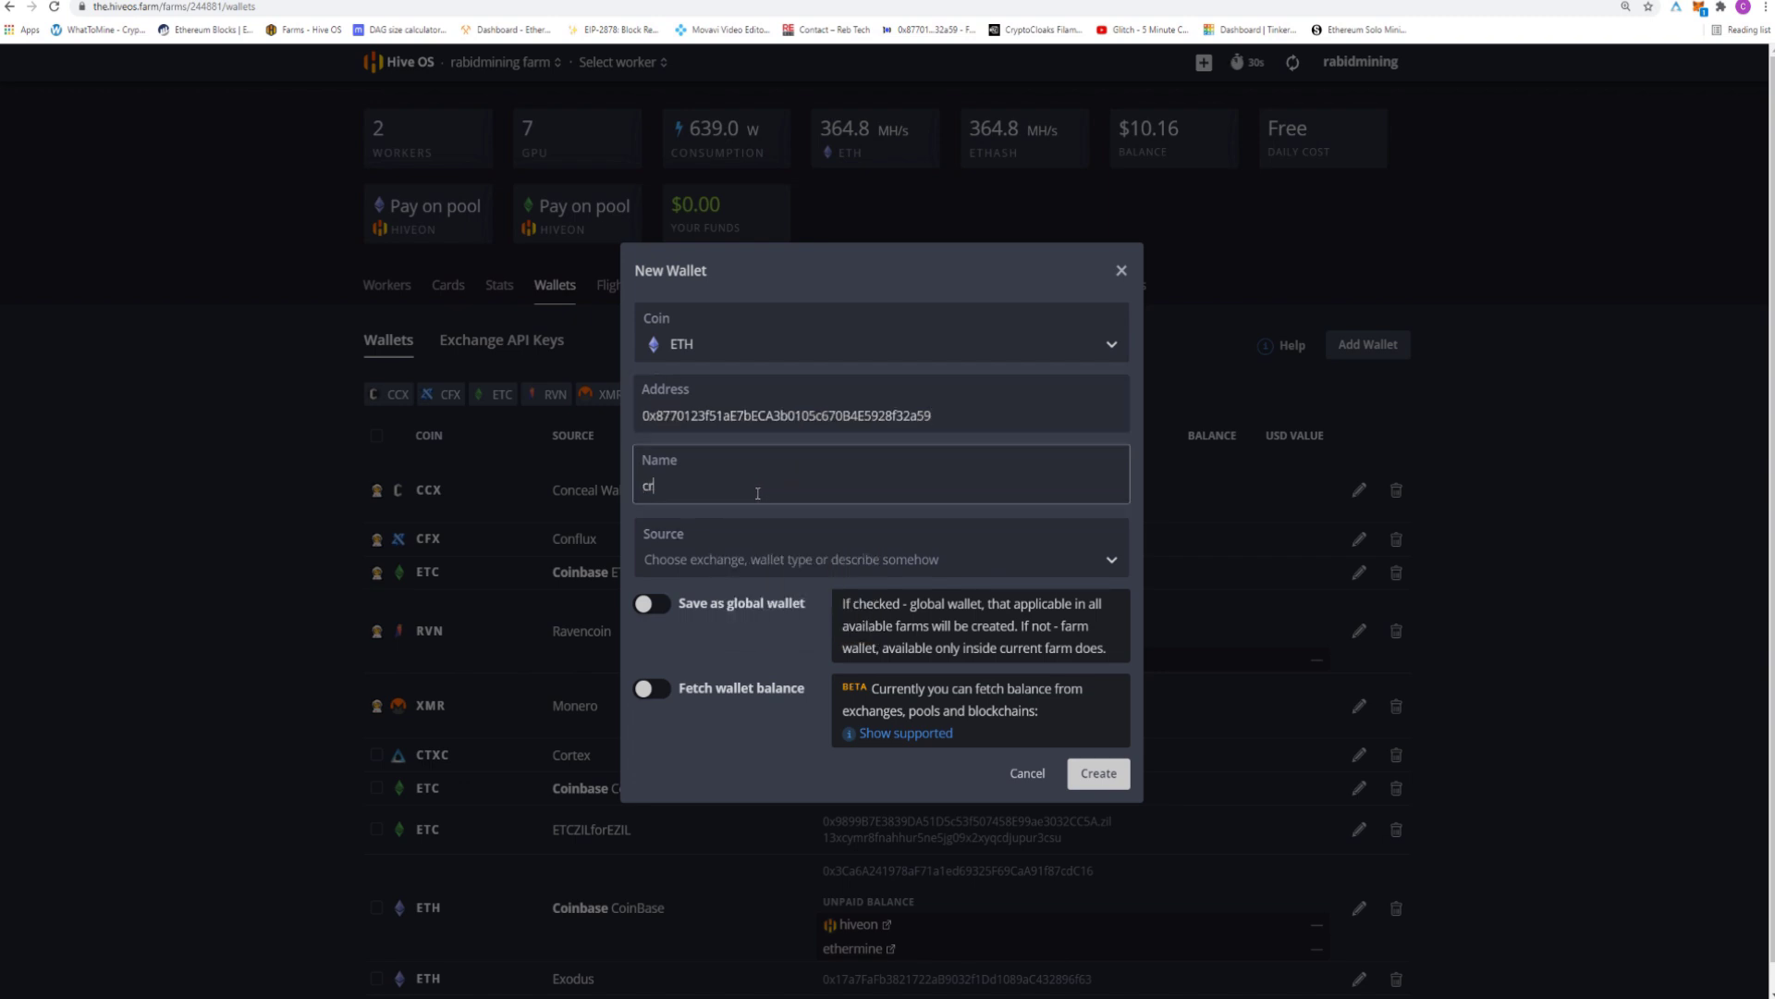
type("ypto.com")
- Try finding a wallet source matching "fl", clear the entry and cancel the new wallet
left_click(760, 558)
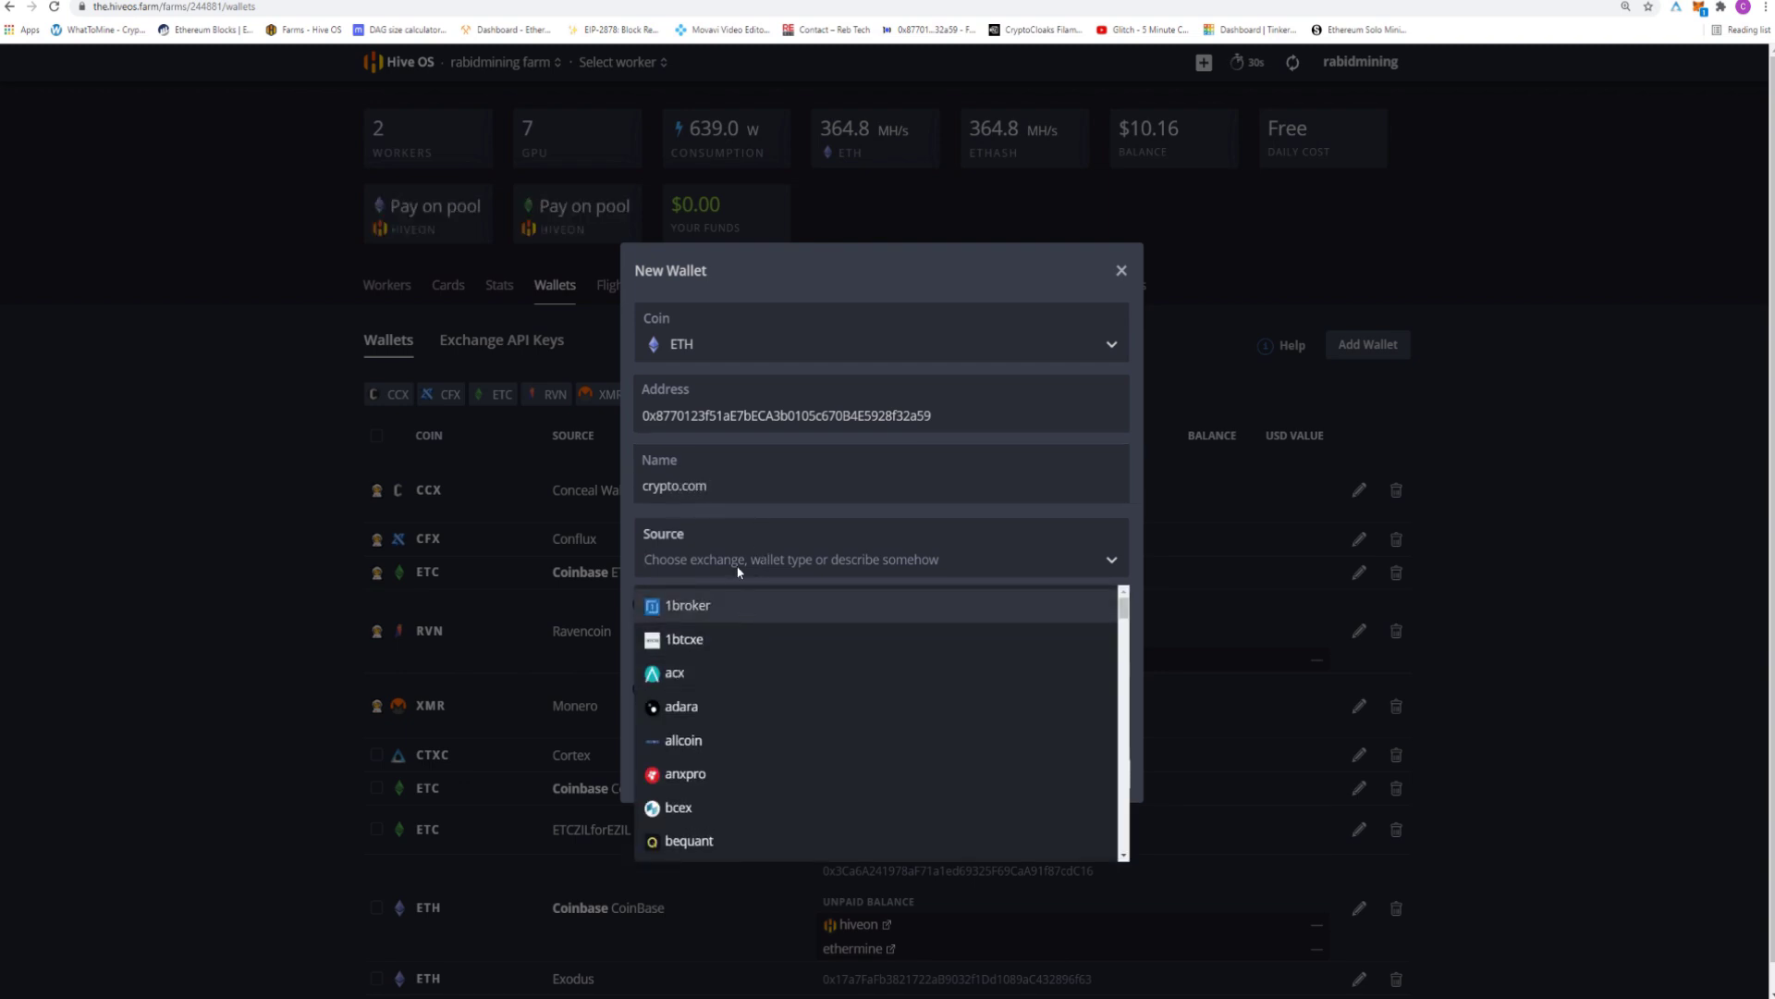
type("fl")
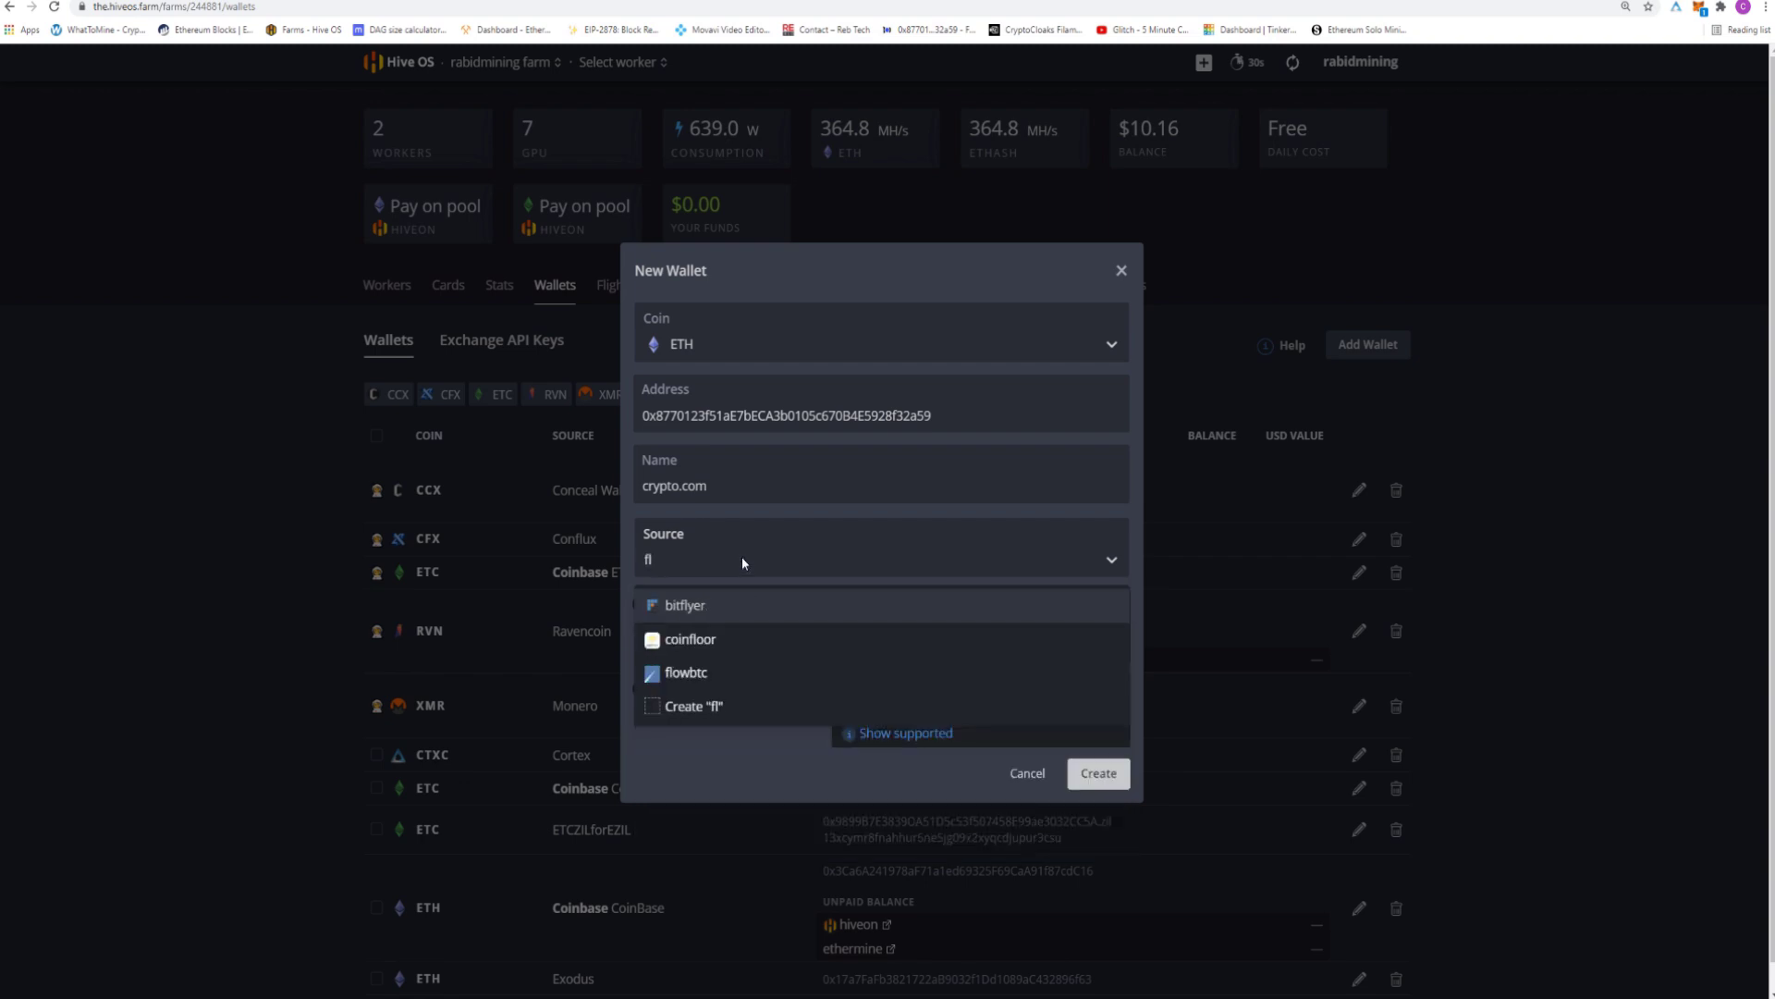
key("BackSpace")
key("BackSpace")
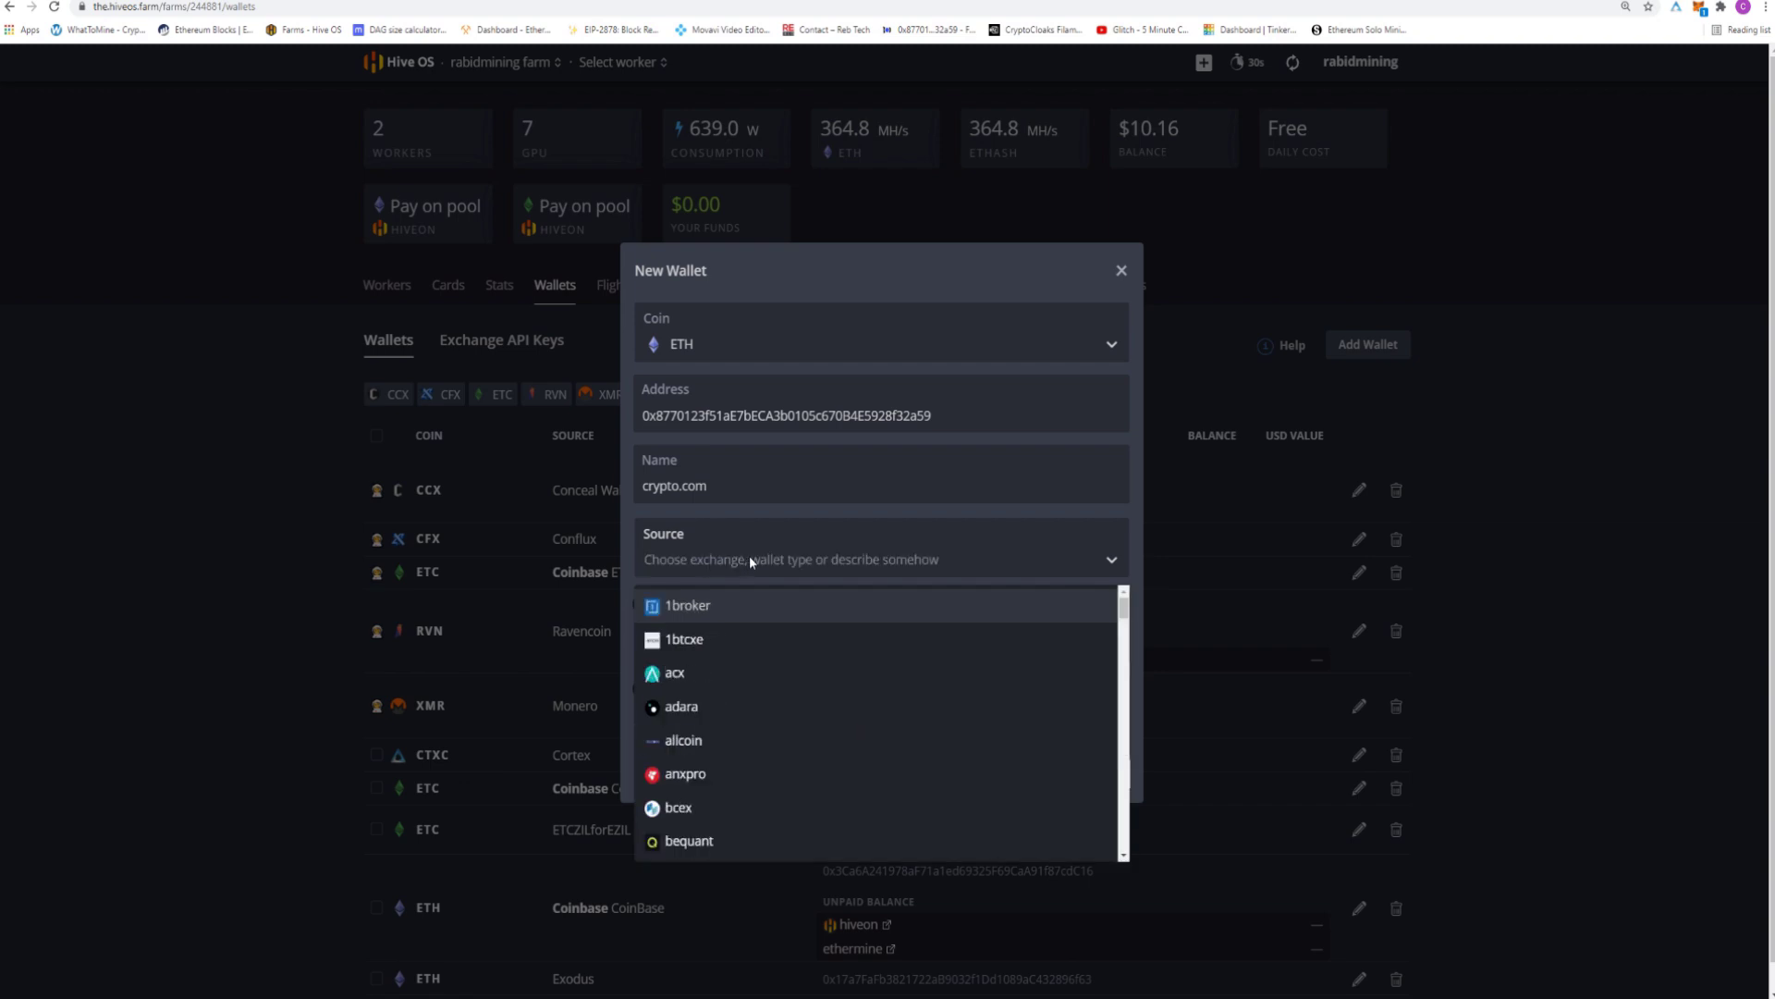
left_click(998, 521)
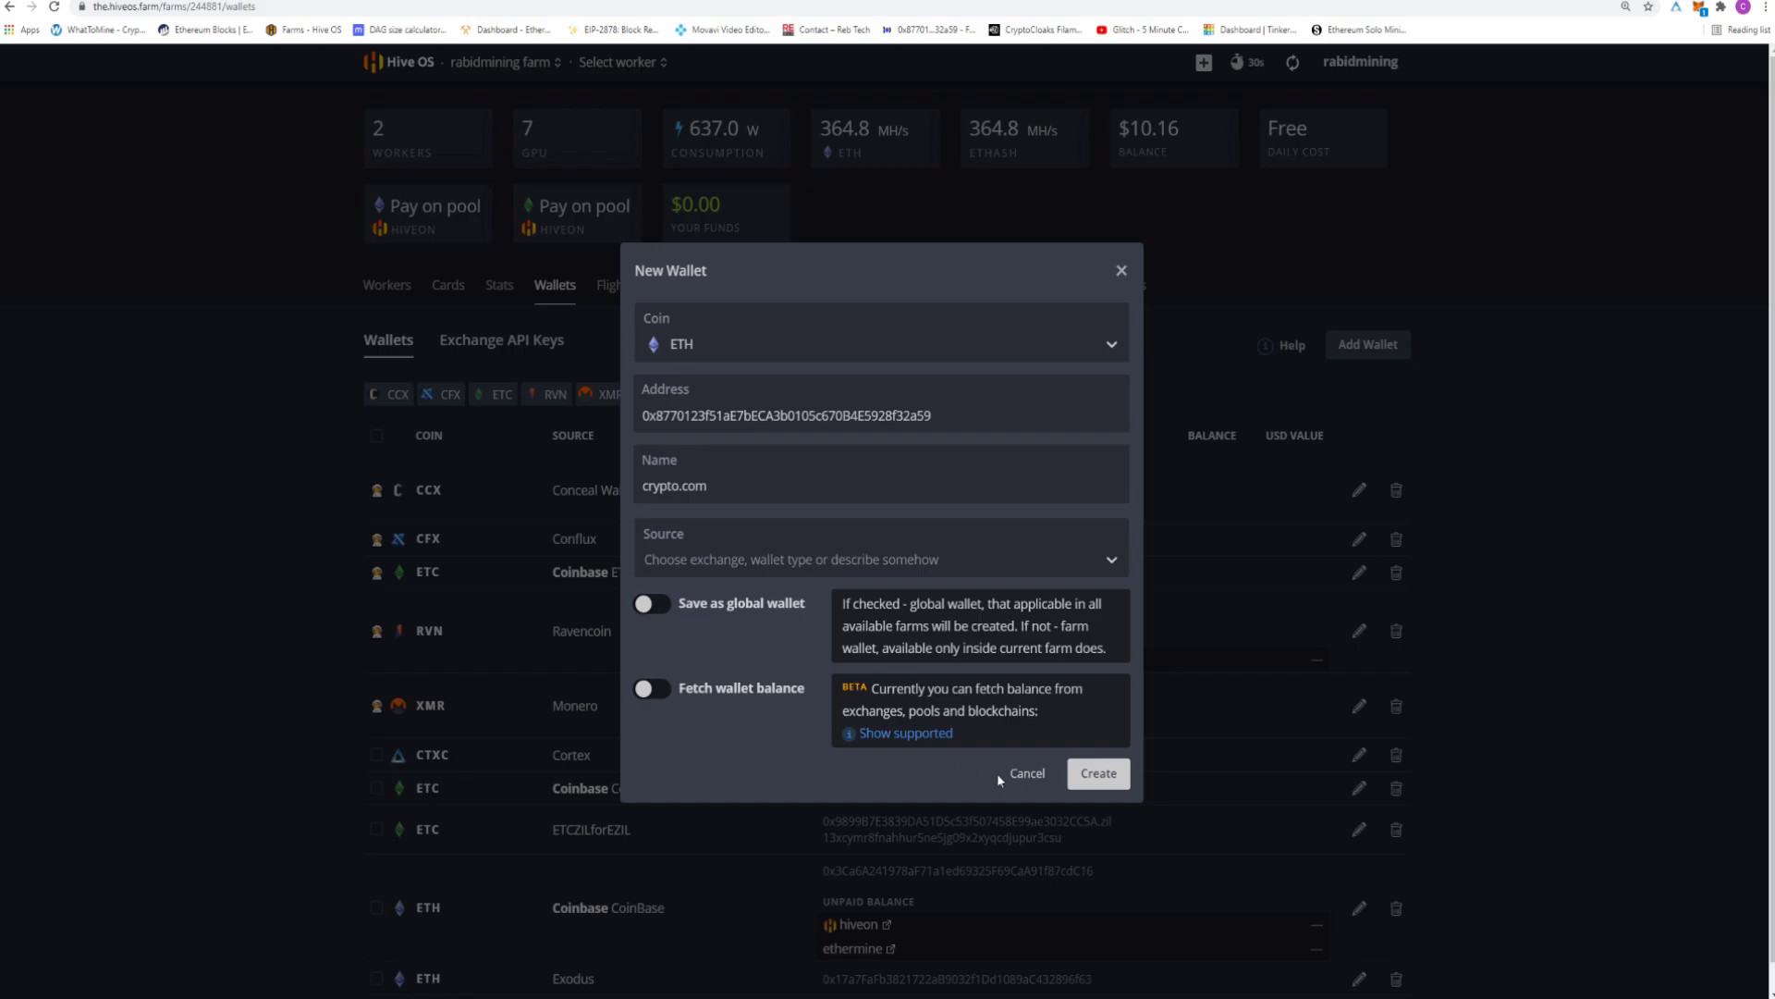
left_click(1027, 773)
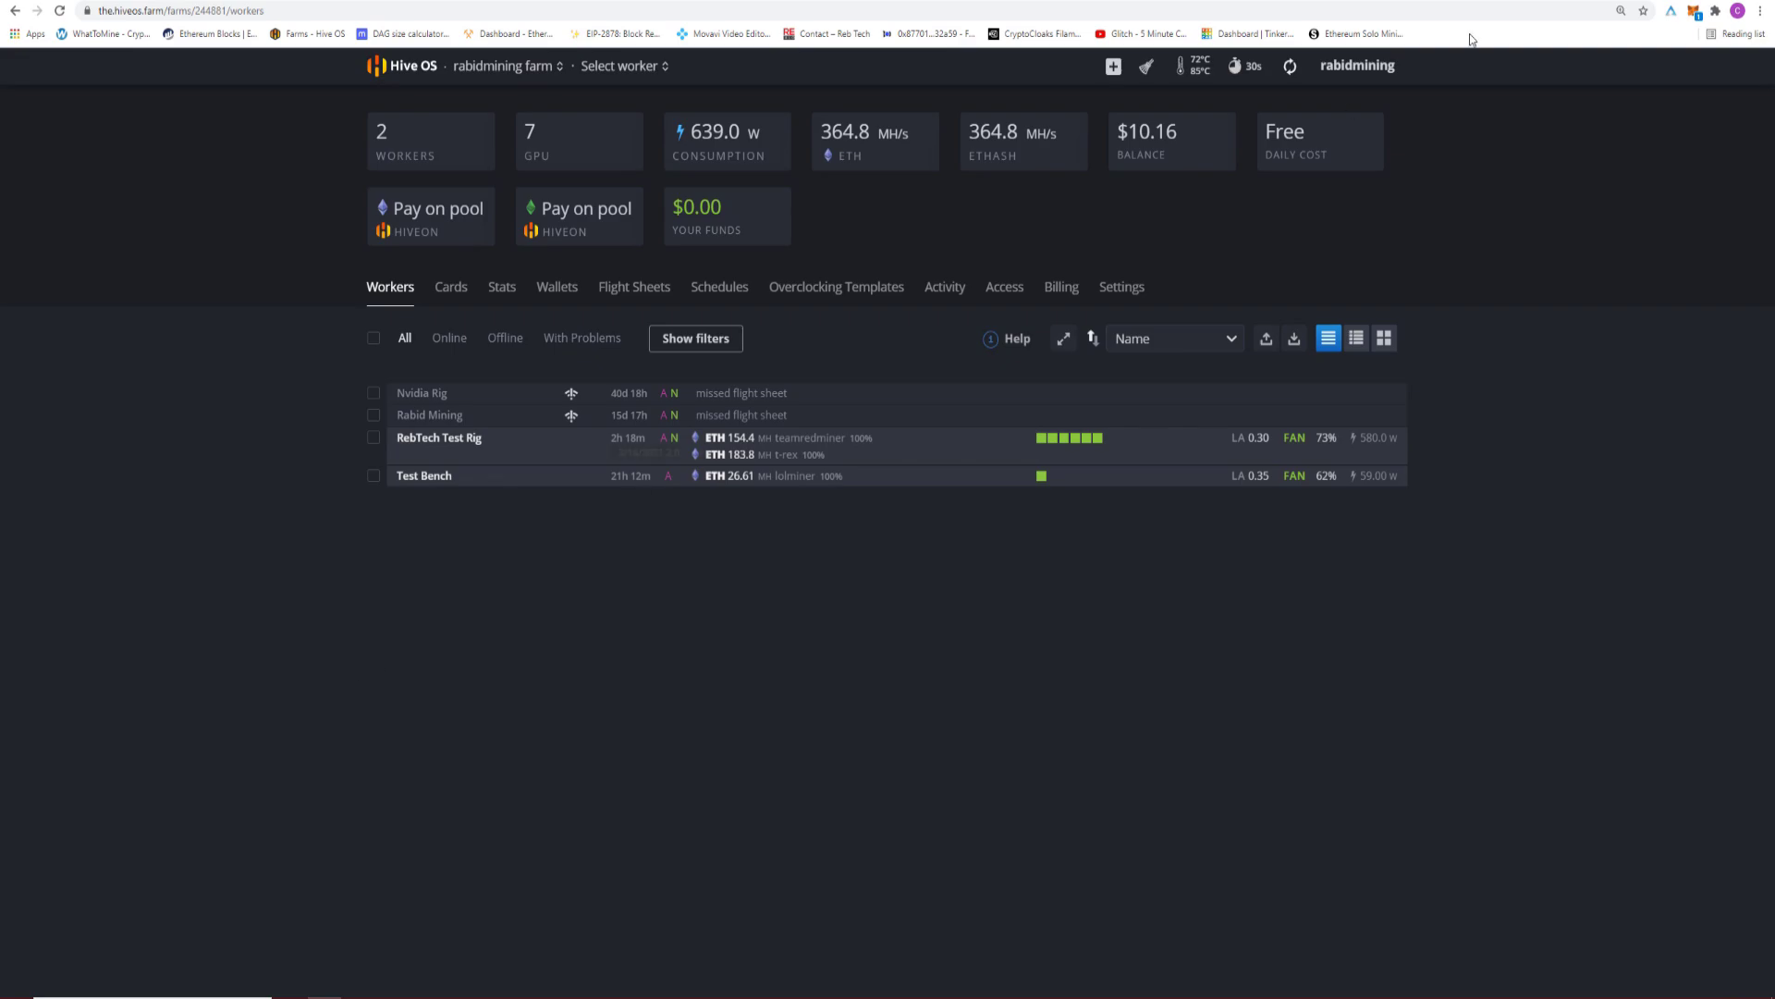
key("super+d")
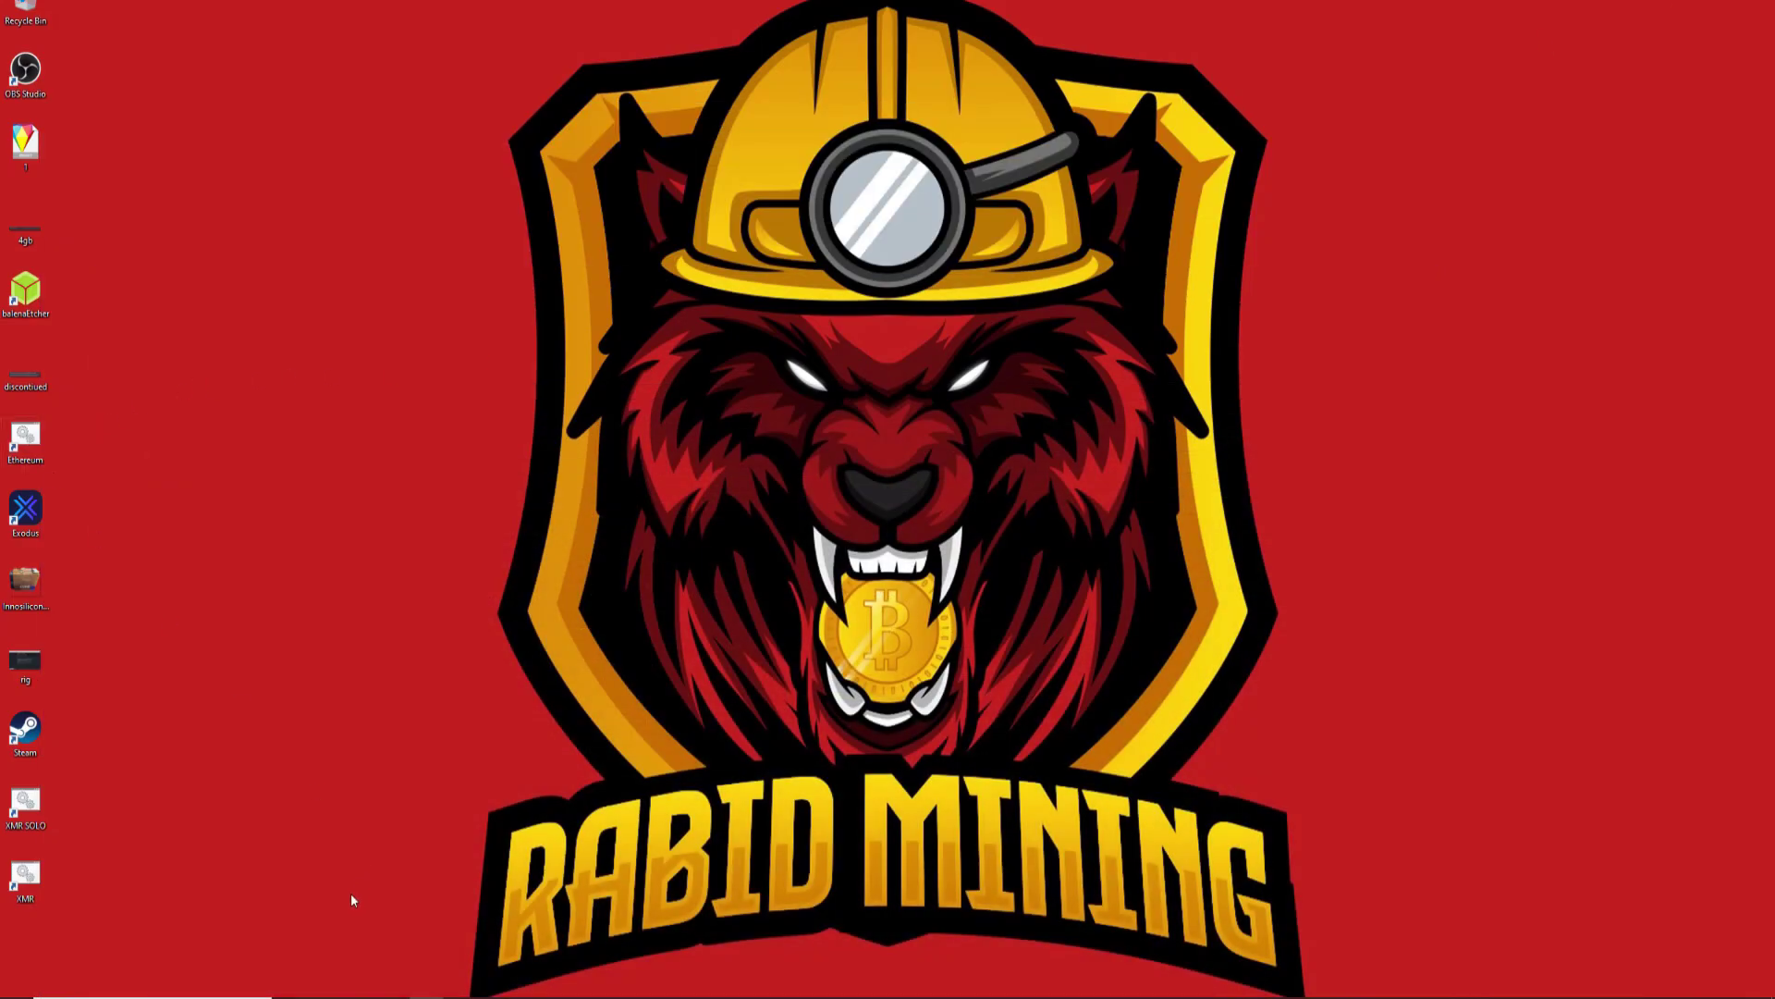
key("super+d")
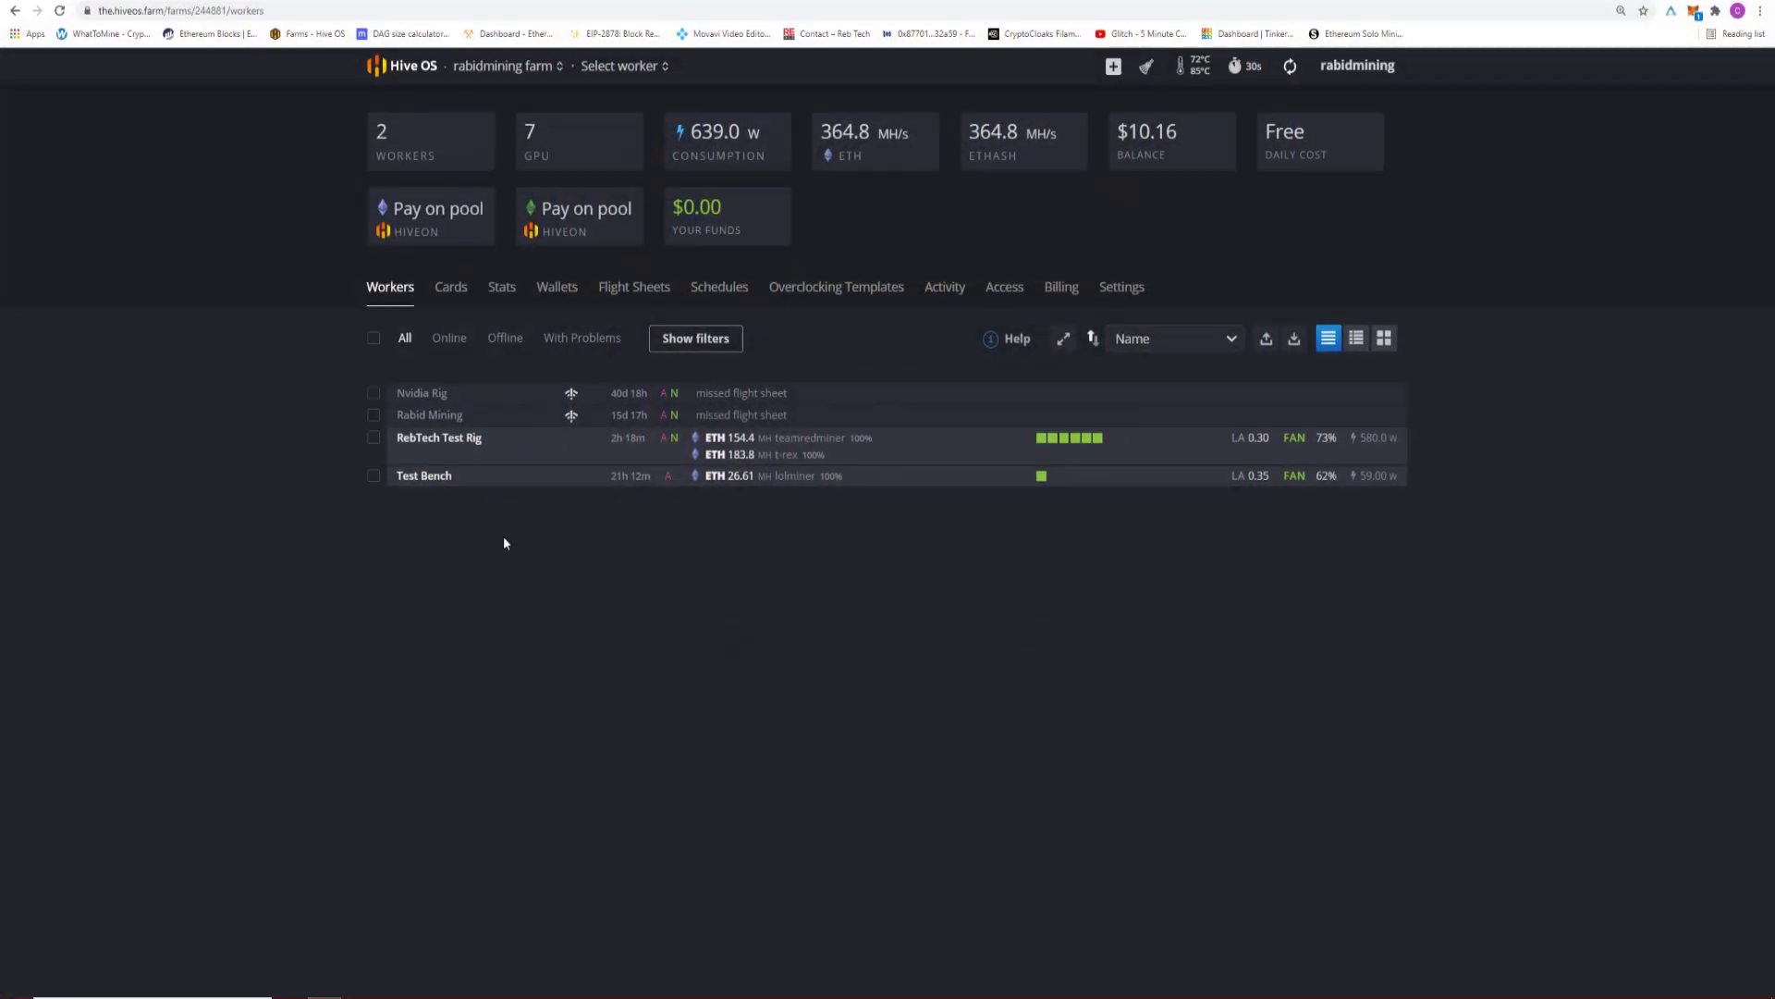
- Start a new flight sheet with ETH as the coin and Crypto.com as the wallet
left_click(630, 290)
left_click(534, 421)
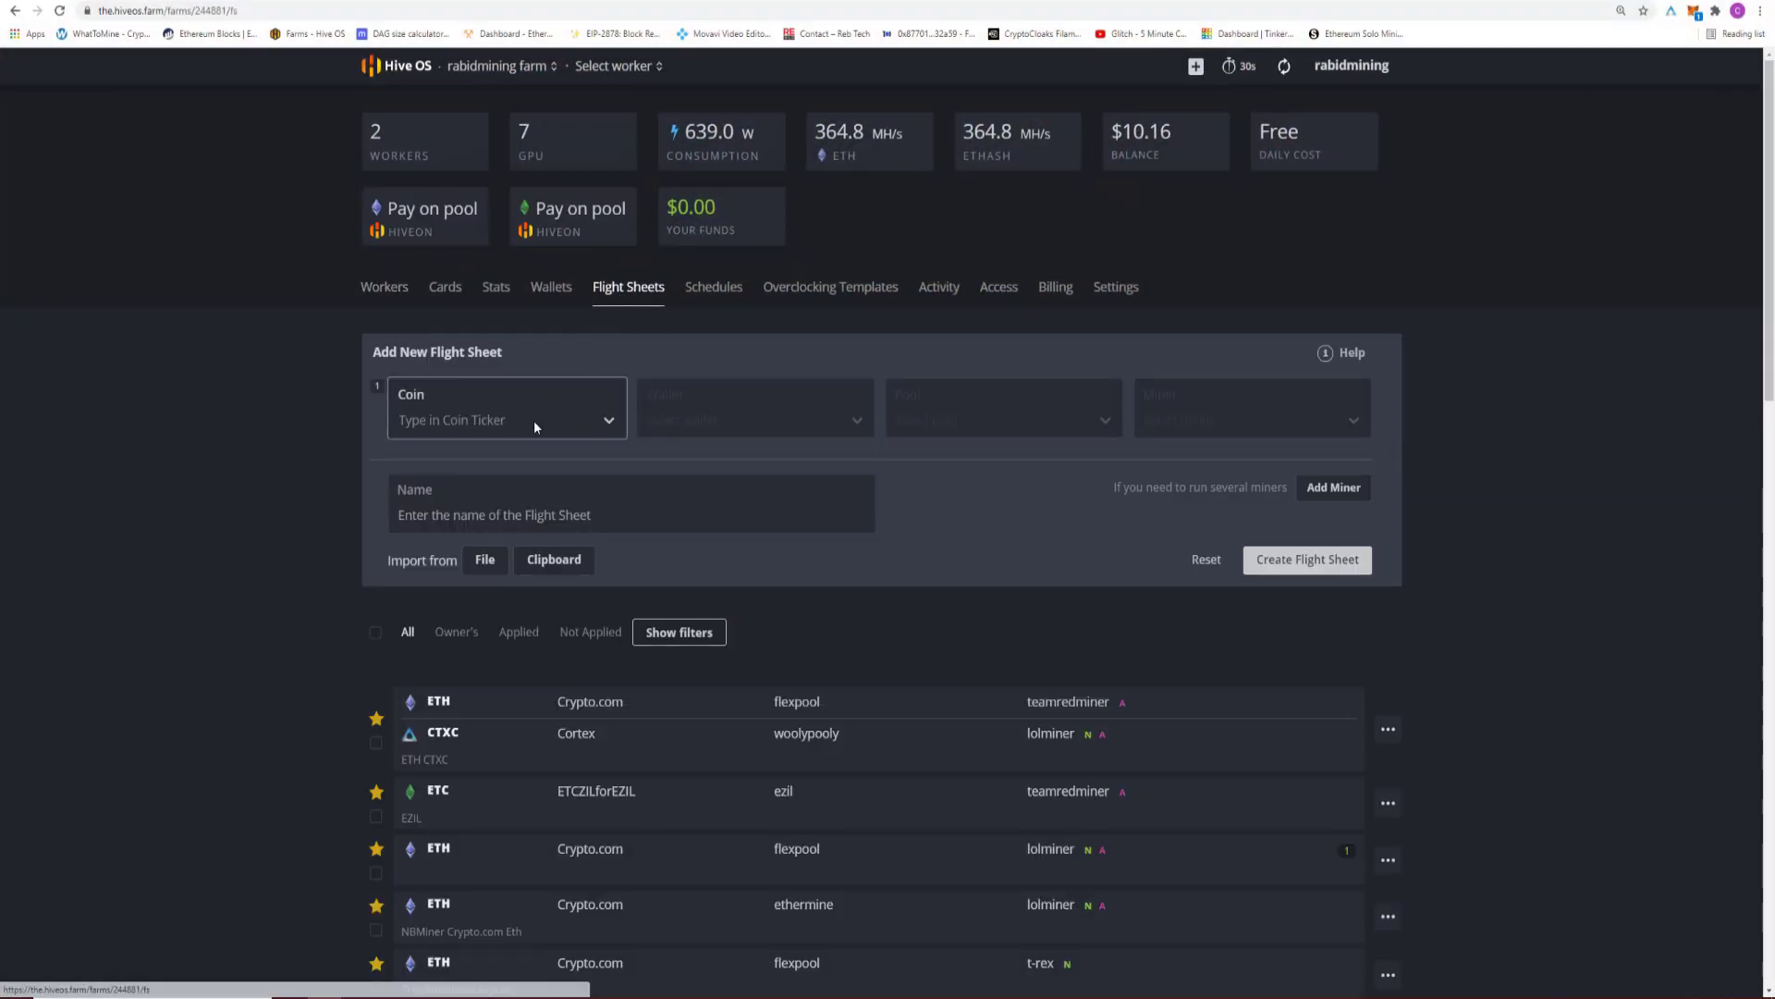
left_click(431, 601)
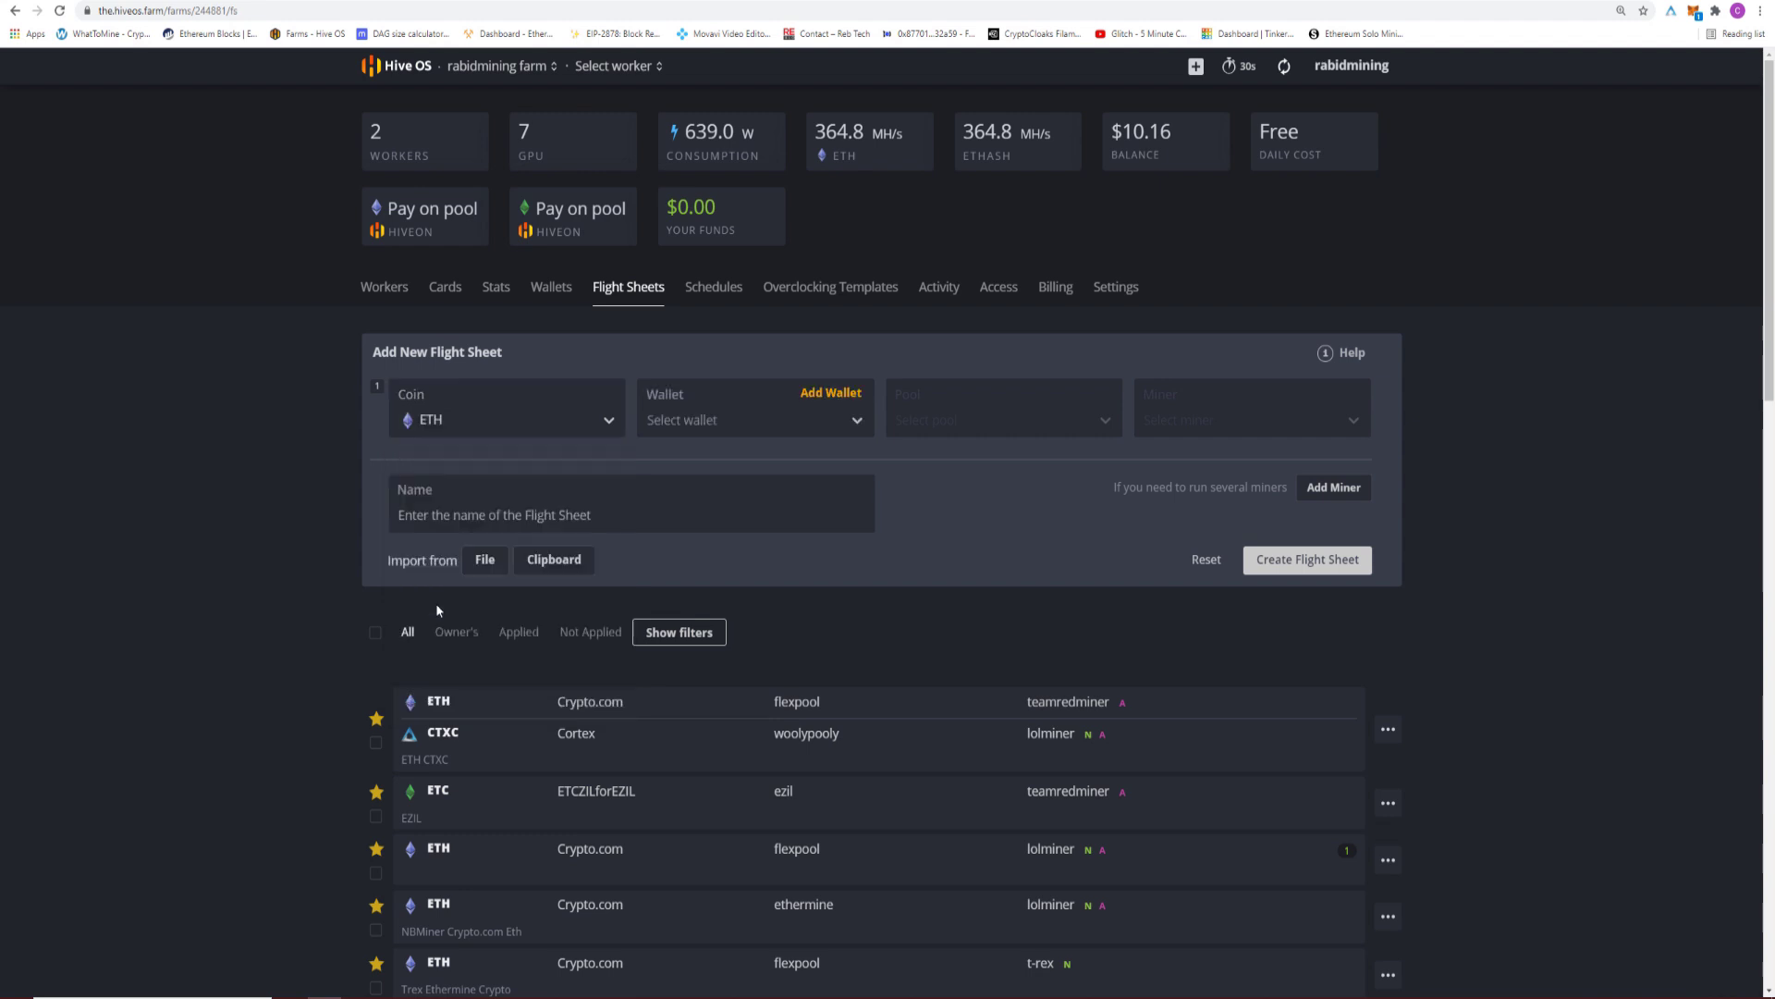
left_click(754, 419)
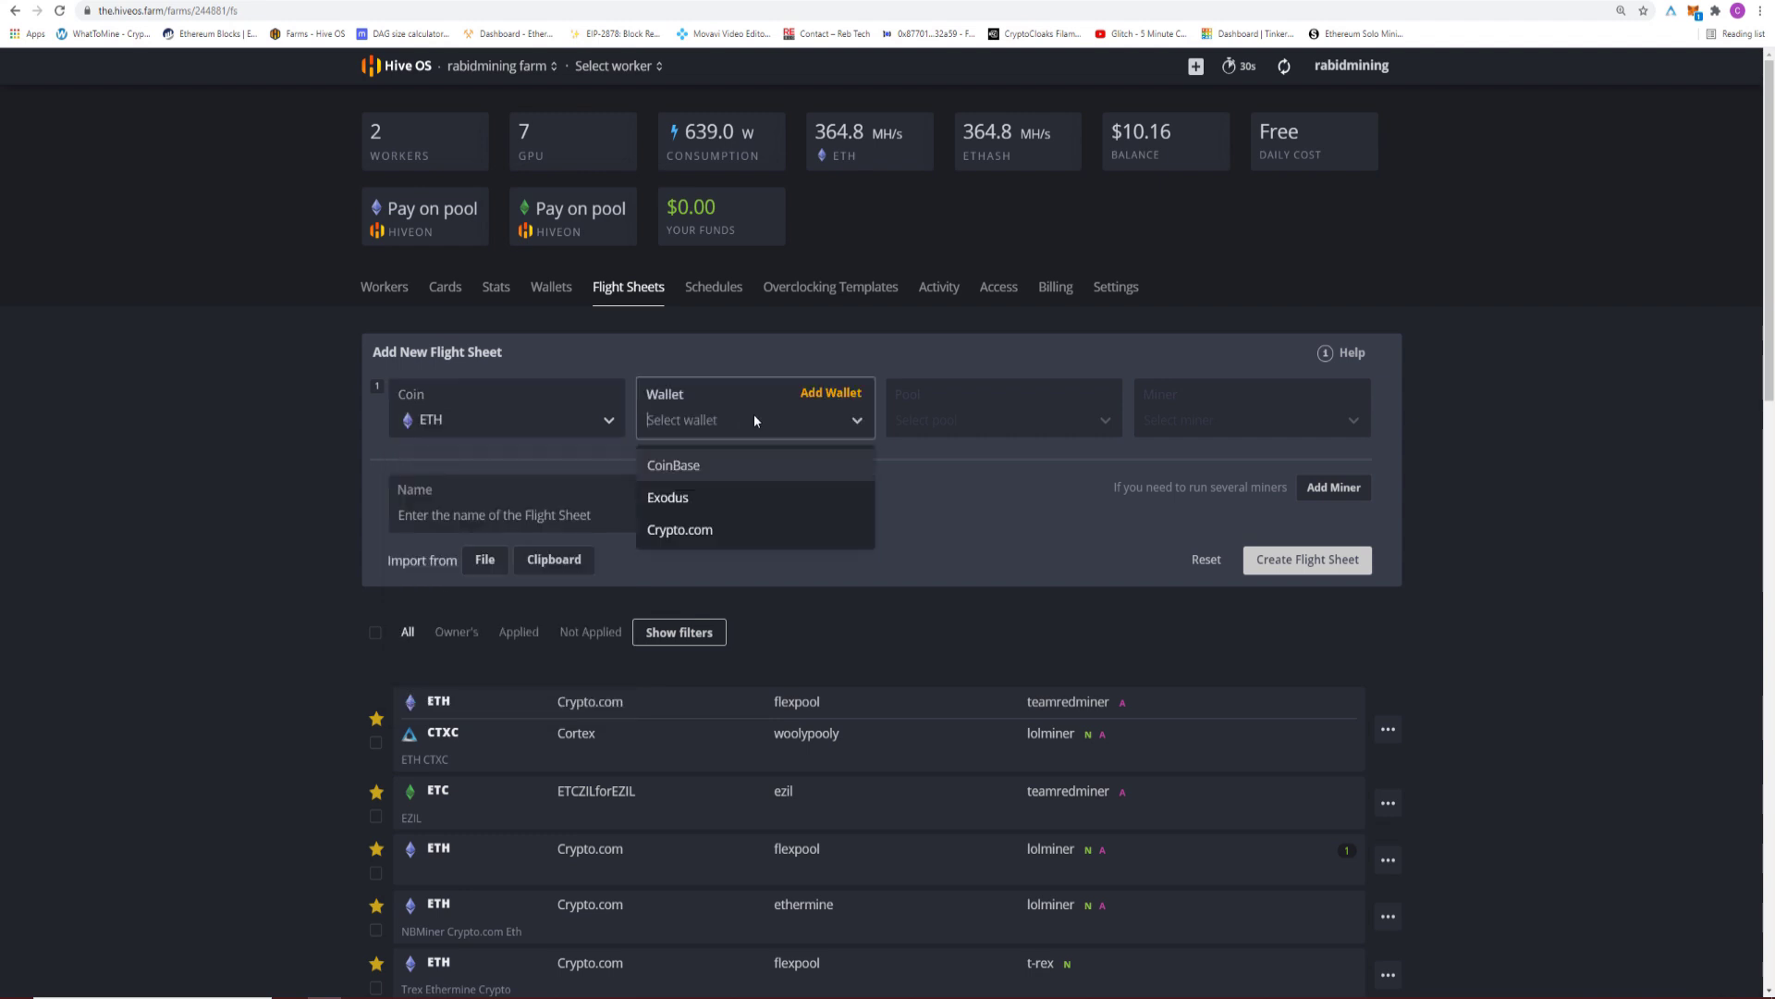
left_click(682, 532)
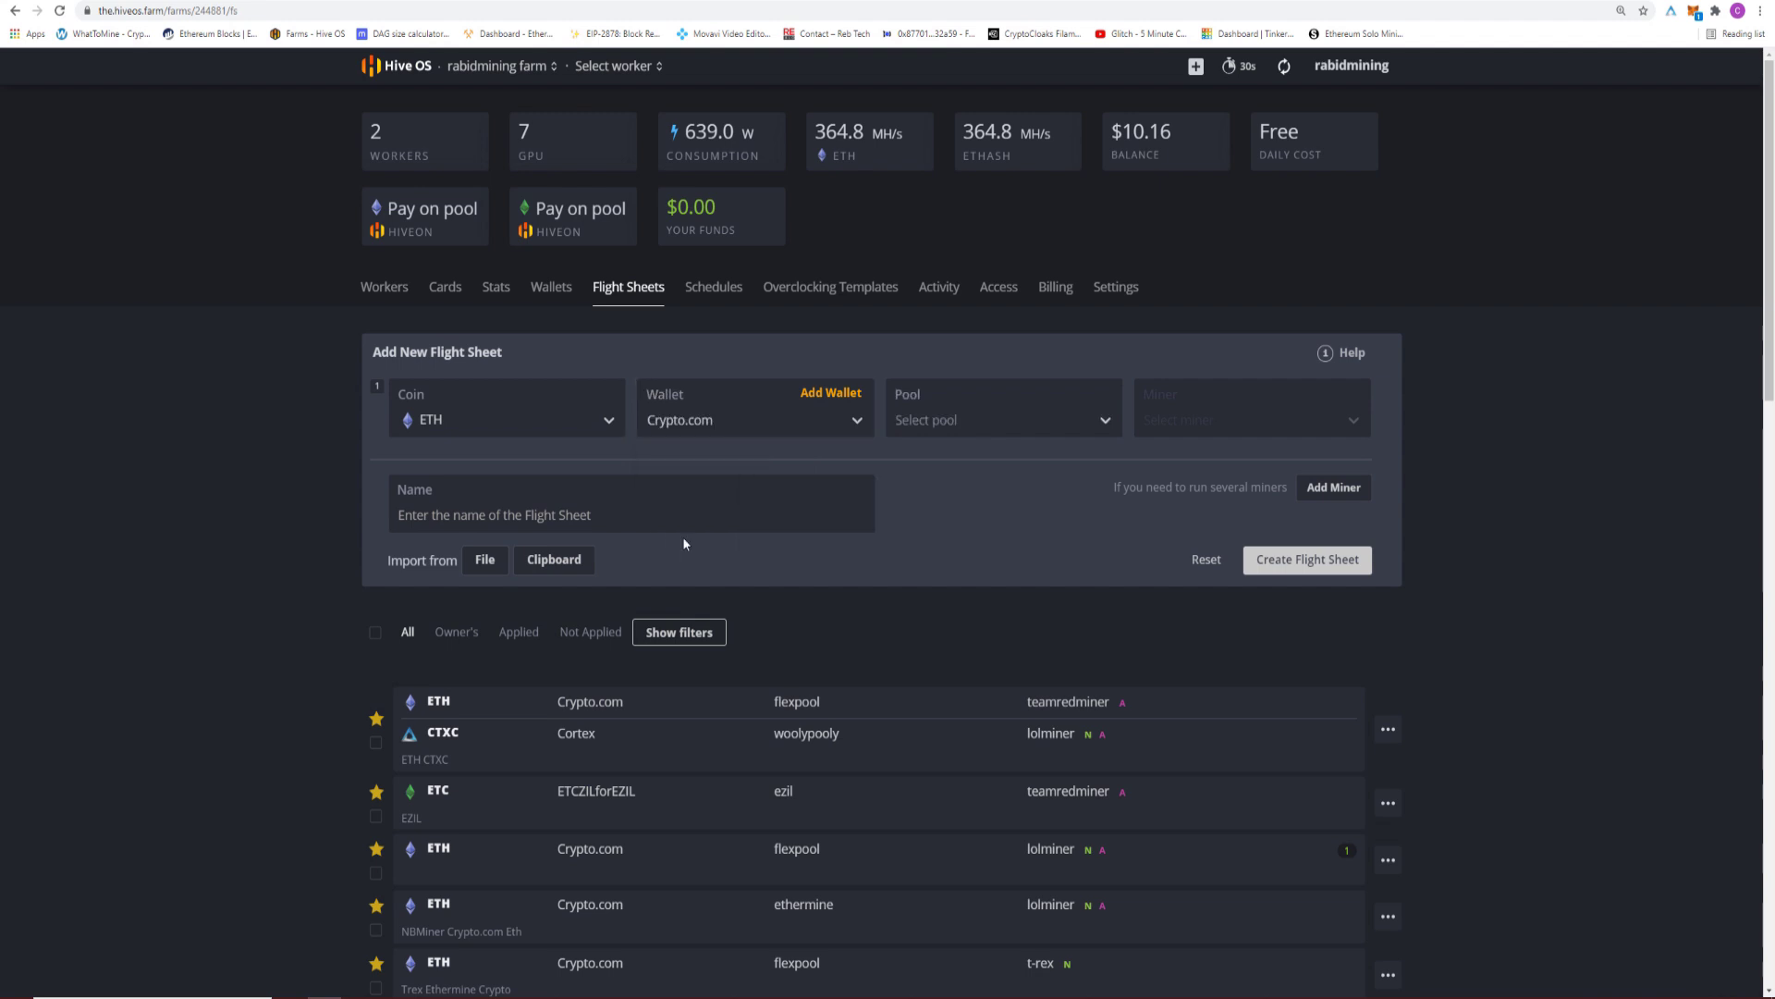
- Set the flight sheet's pool to flexpool and apply the United States (West) server
left_click(930, 420)
type("fl")
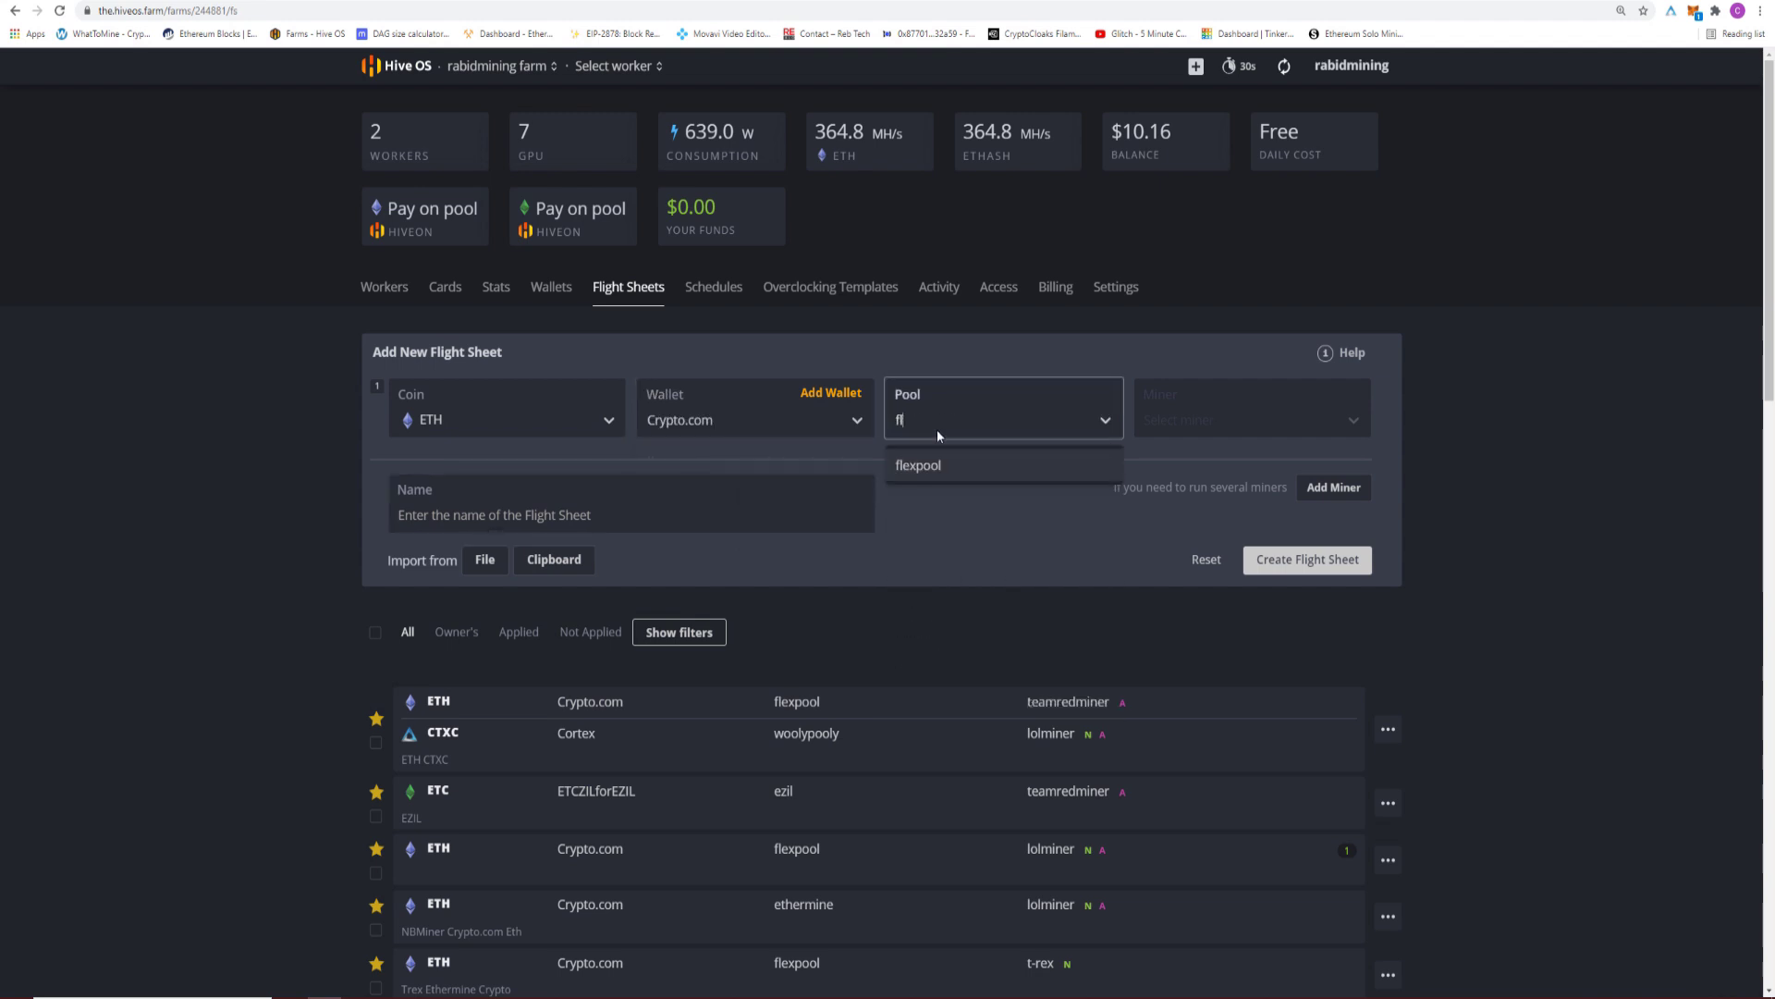
type("ex")
left_click(919, 468)
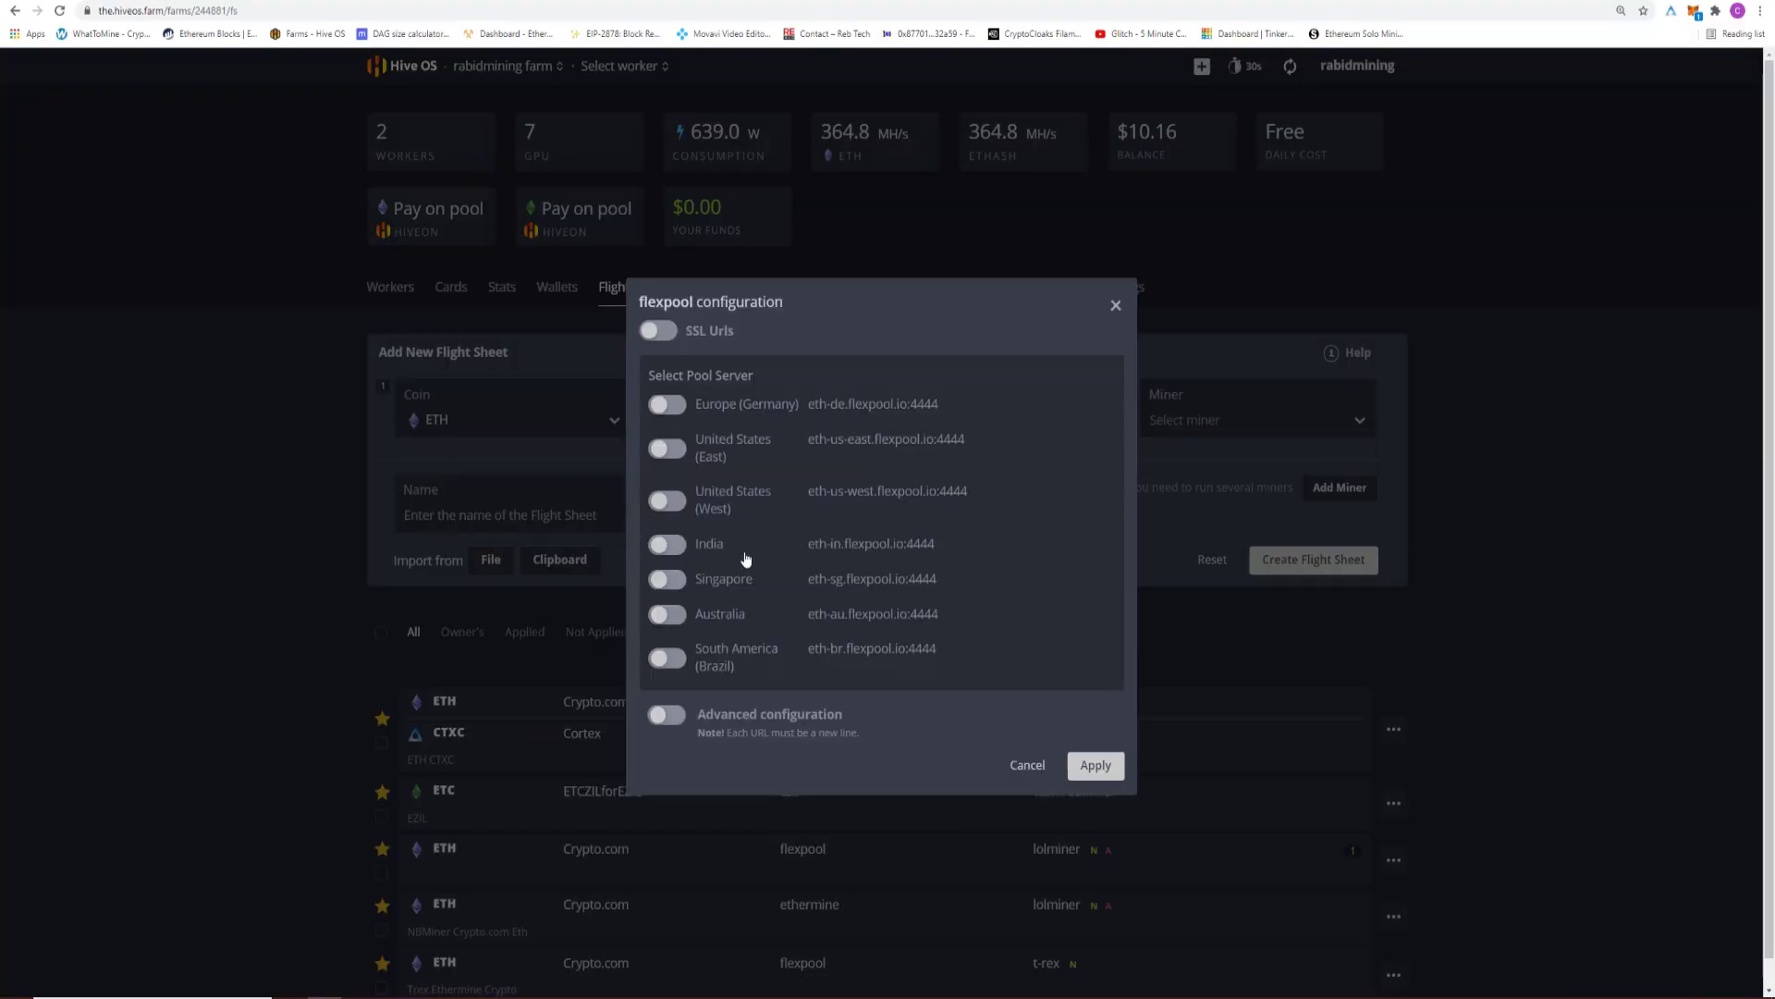
left_click(666, 501)
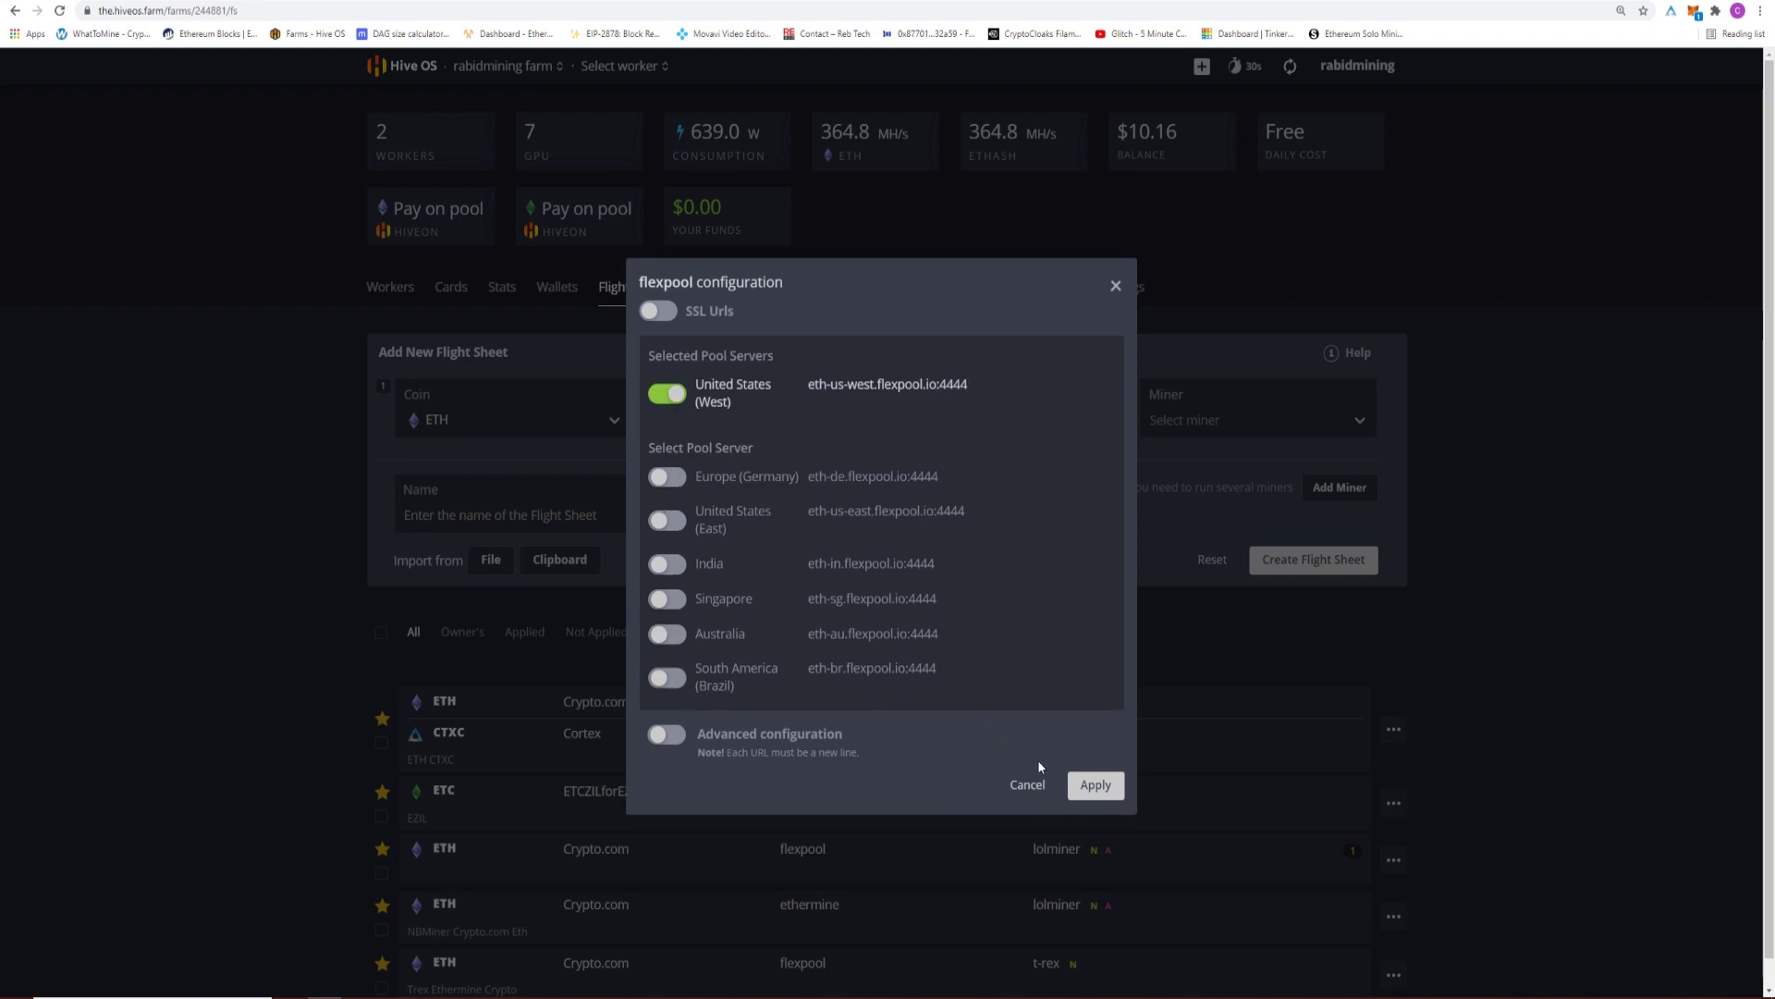
left_click(1095, 785)
- Select T-Rex Miner as the miner for the new flight sheet
left_click(1195, 418)
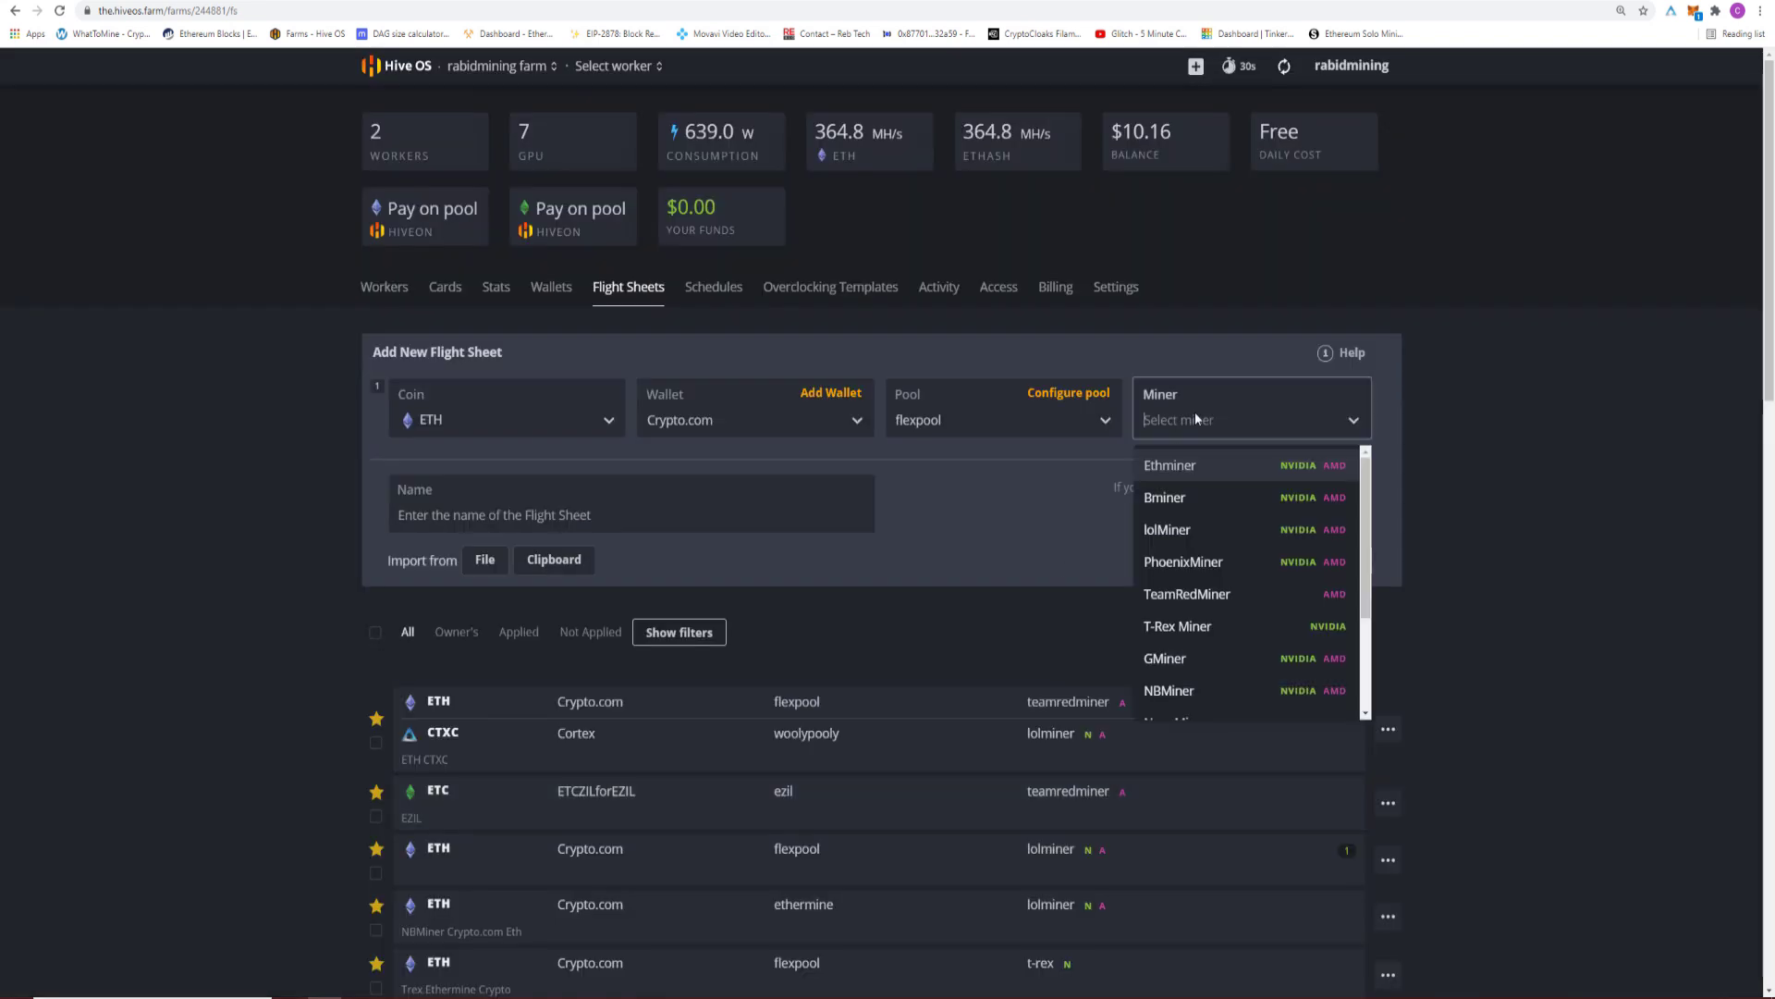
type("trex")
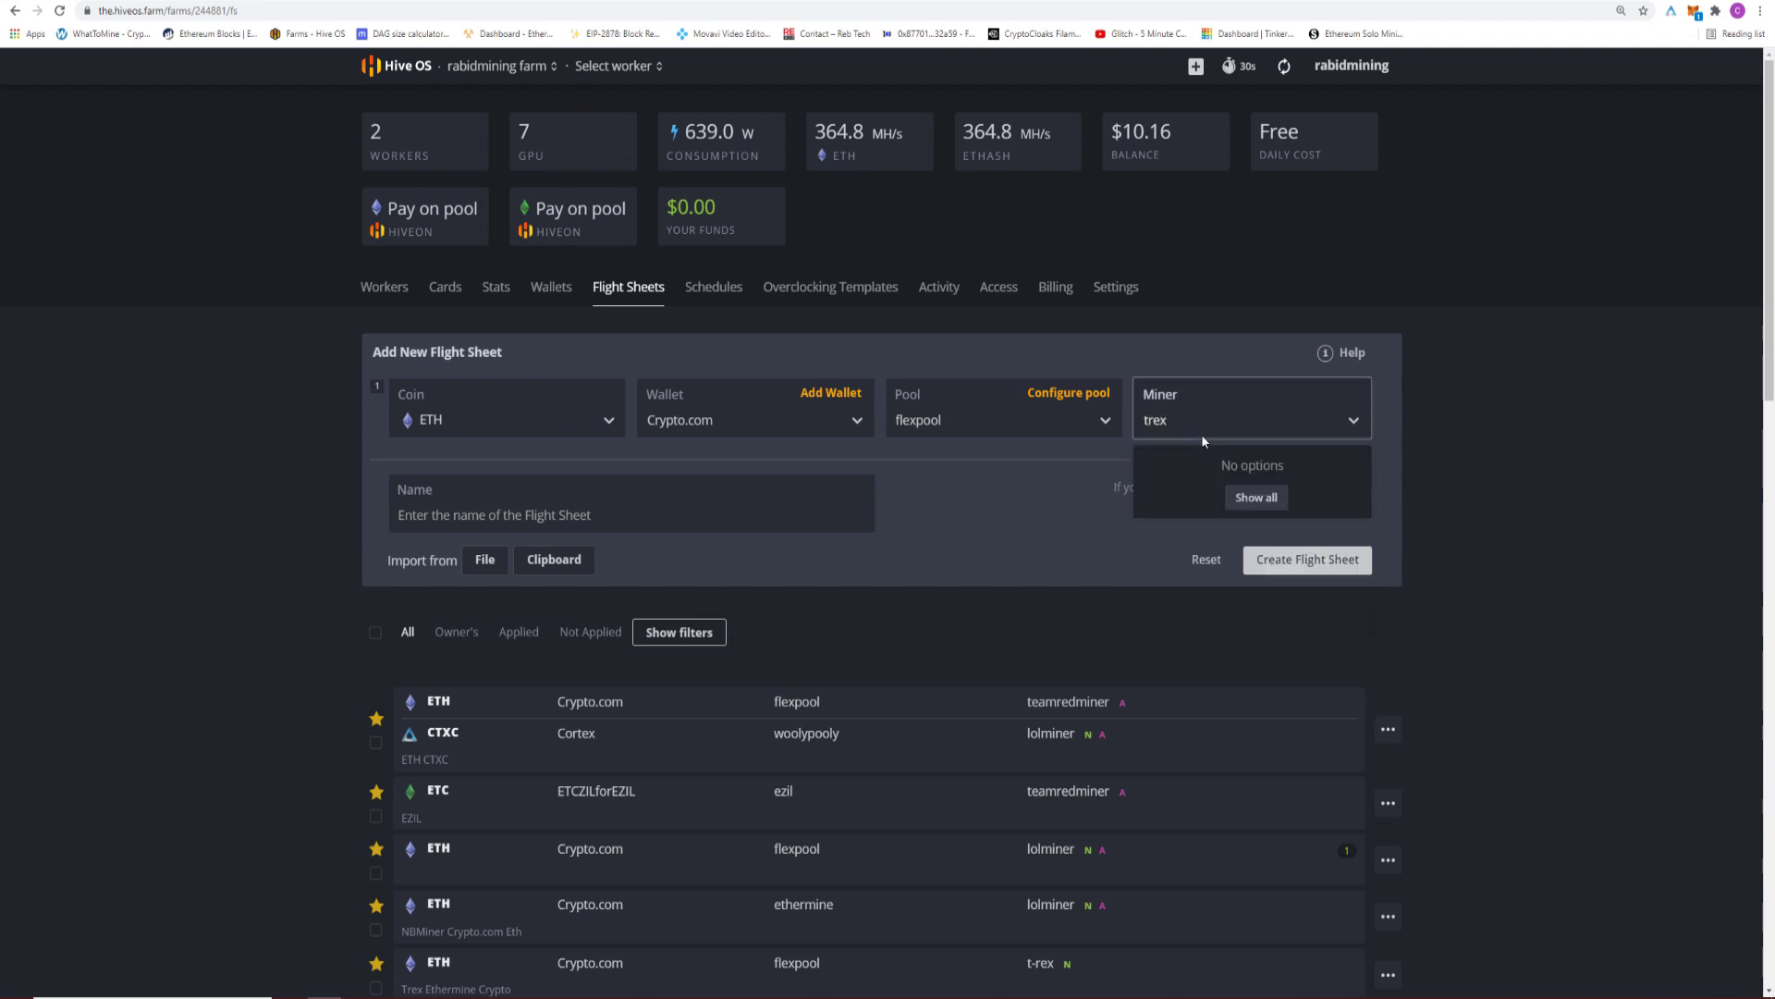
key("BackSpace")
key("BackSpace")
key("BackSpace")
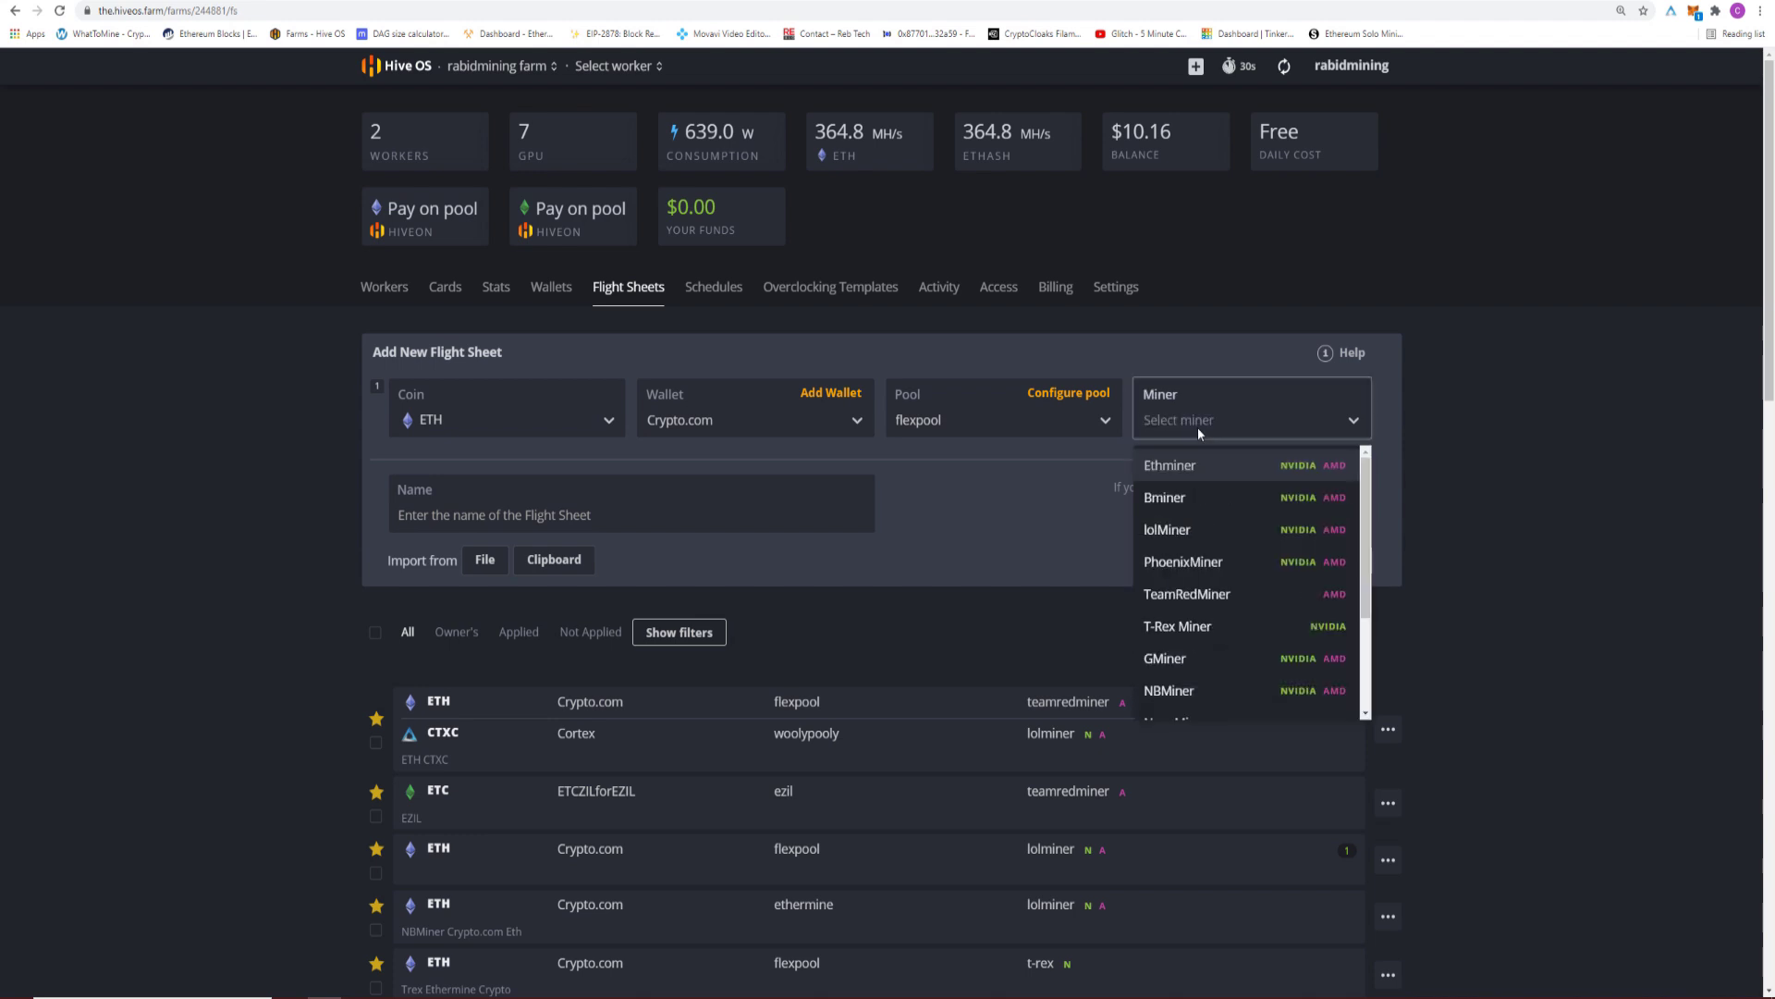
type("t")
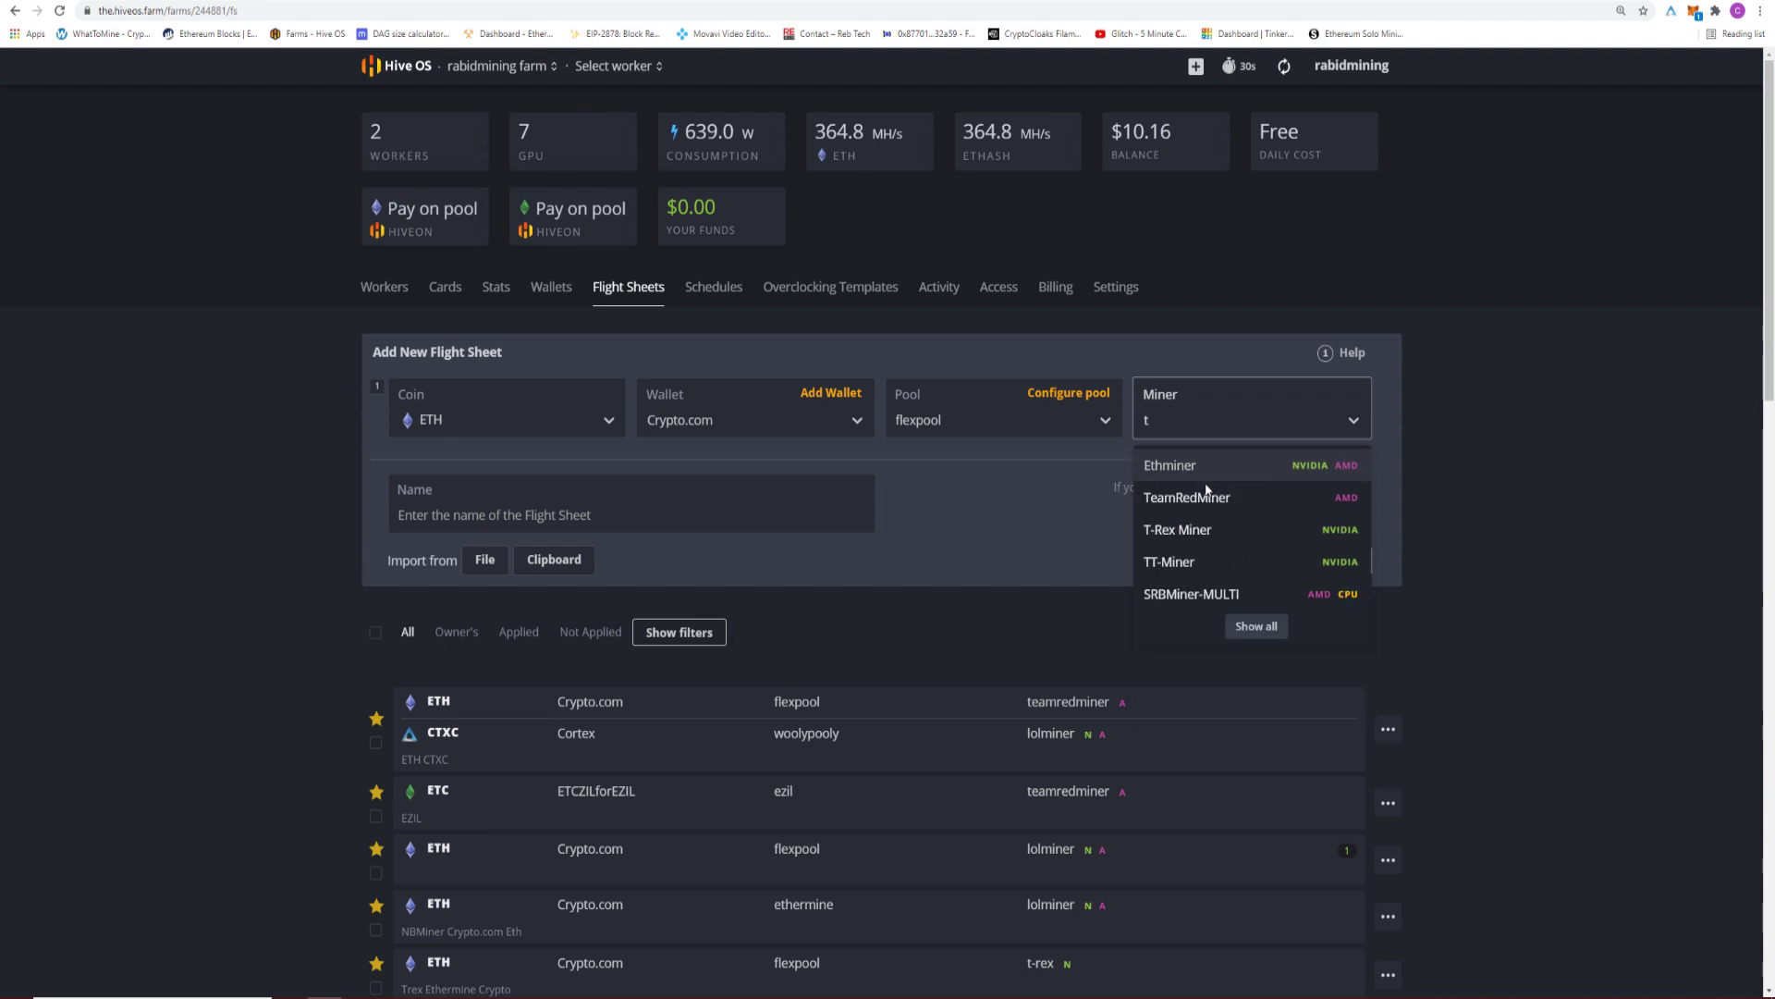
left_click(1193, 533)
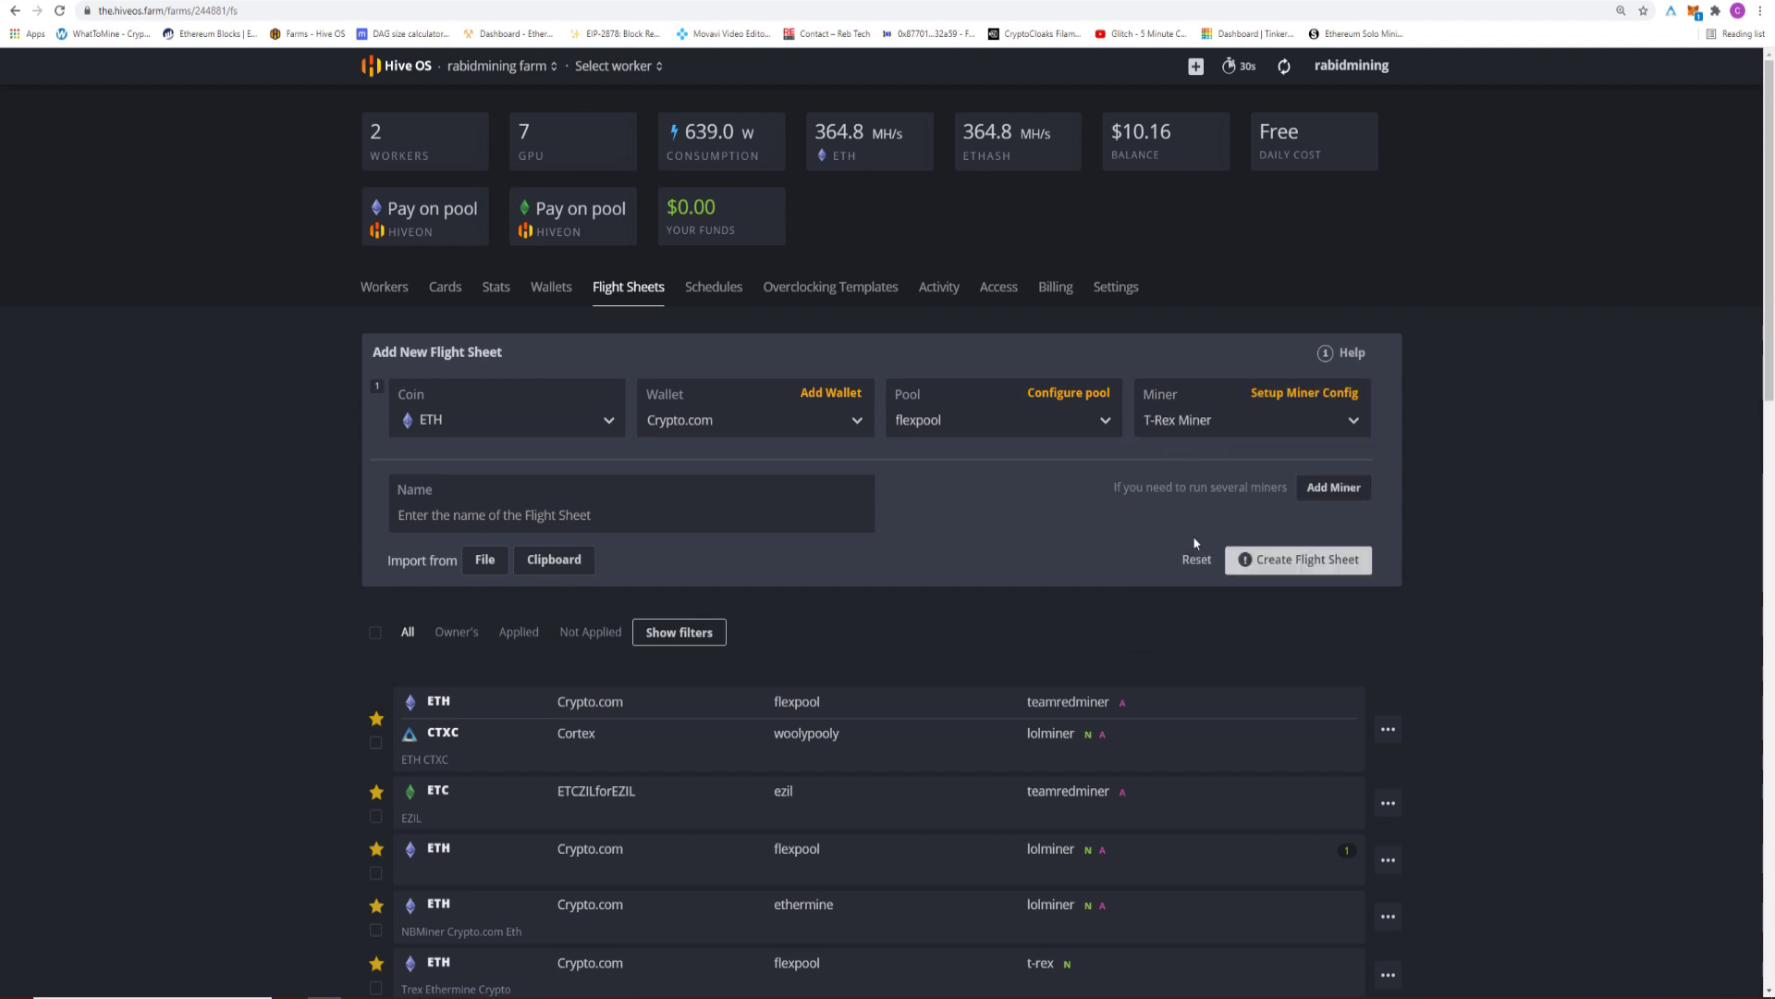
- Enter efyghfgr as the flight sheet name and return to the farm's workers list without creating the sheet
left_click(432, 523)
type("efyghfgr")
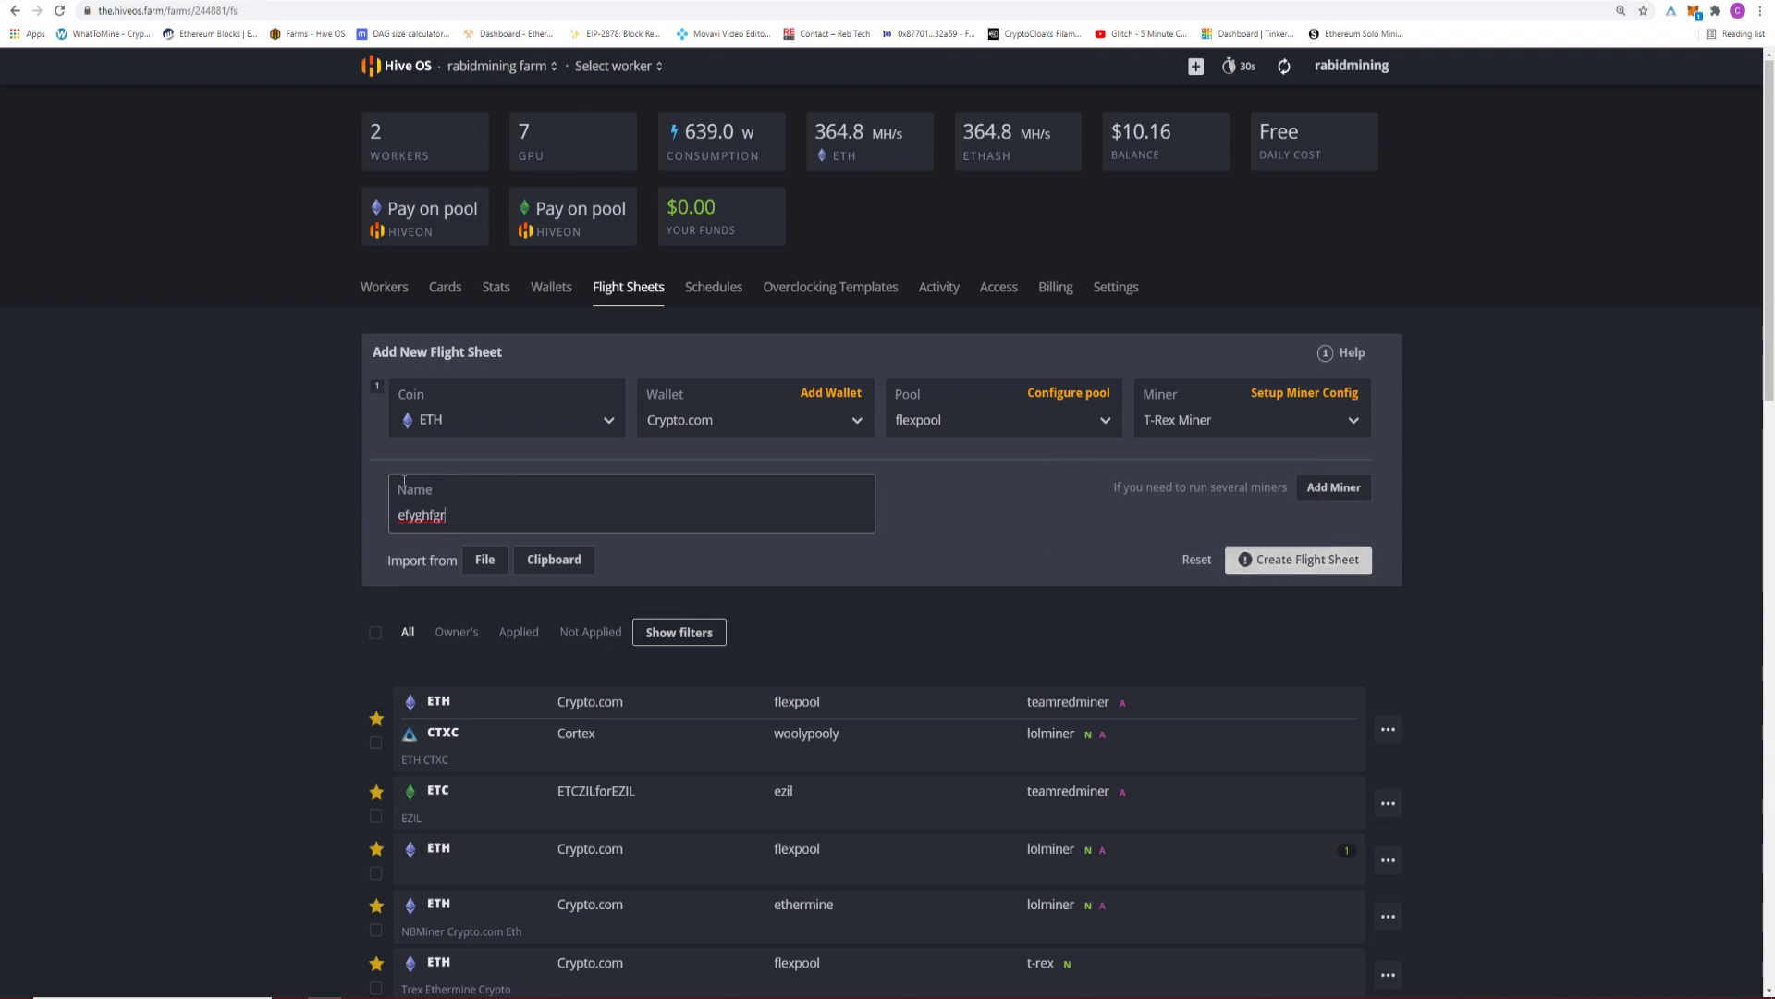
left_click(278, 473)
left_click(386, 289)
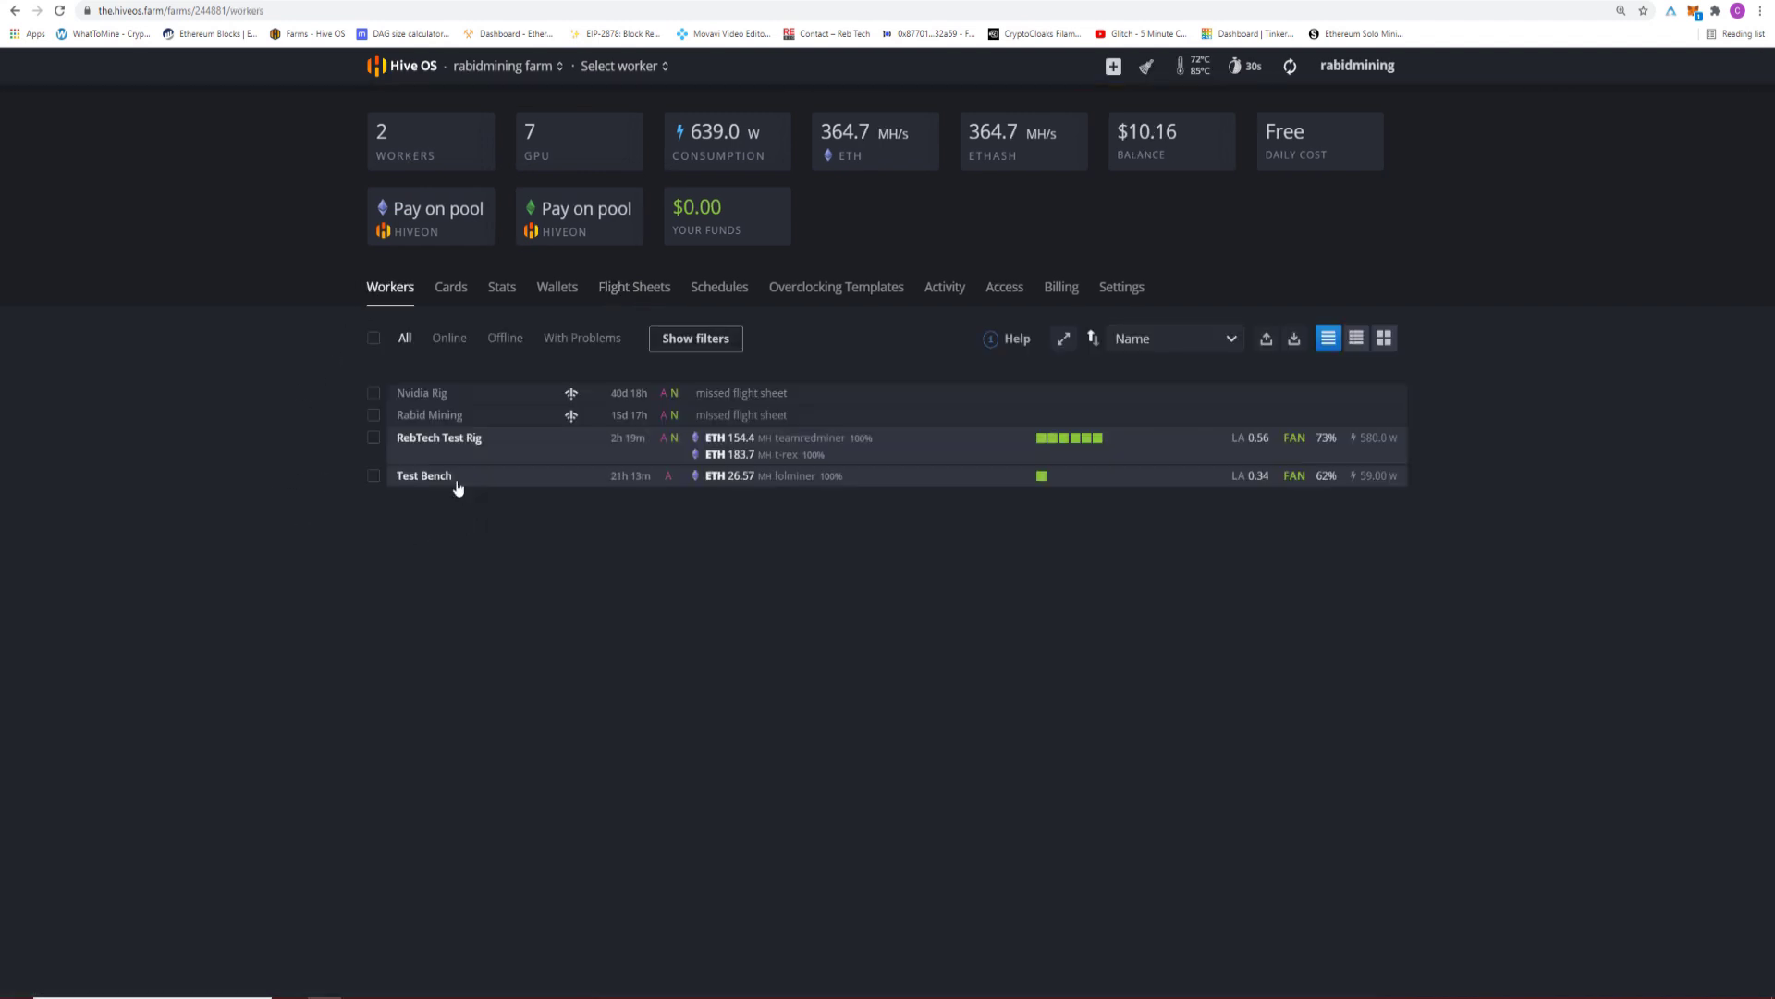
- Open the RebTech Test Rig worker and review its Mixed cards flight sheet and the farm's other flight sheets
left_click(426, 440)
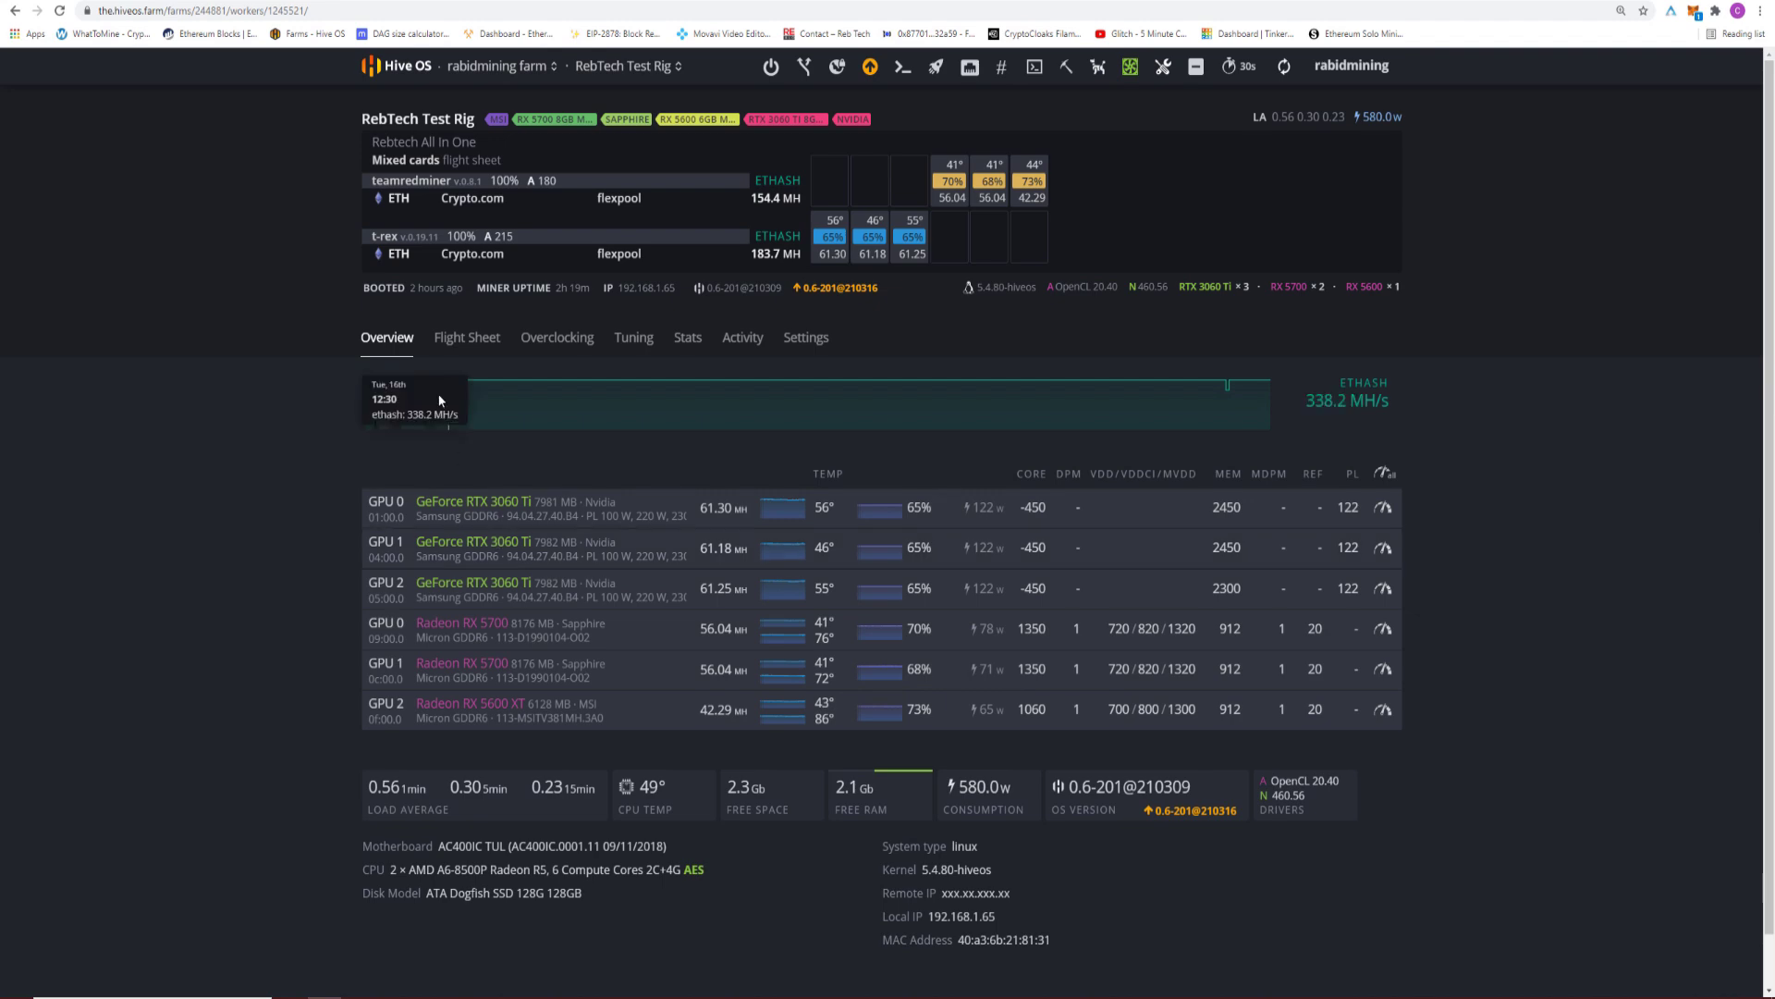
left_click(467, 338)
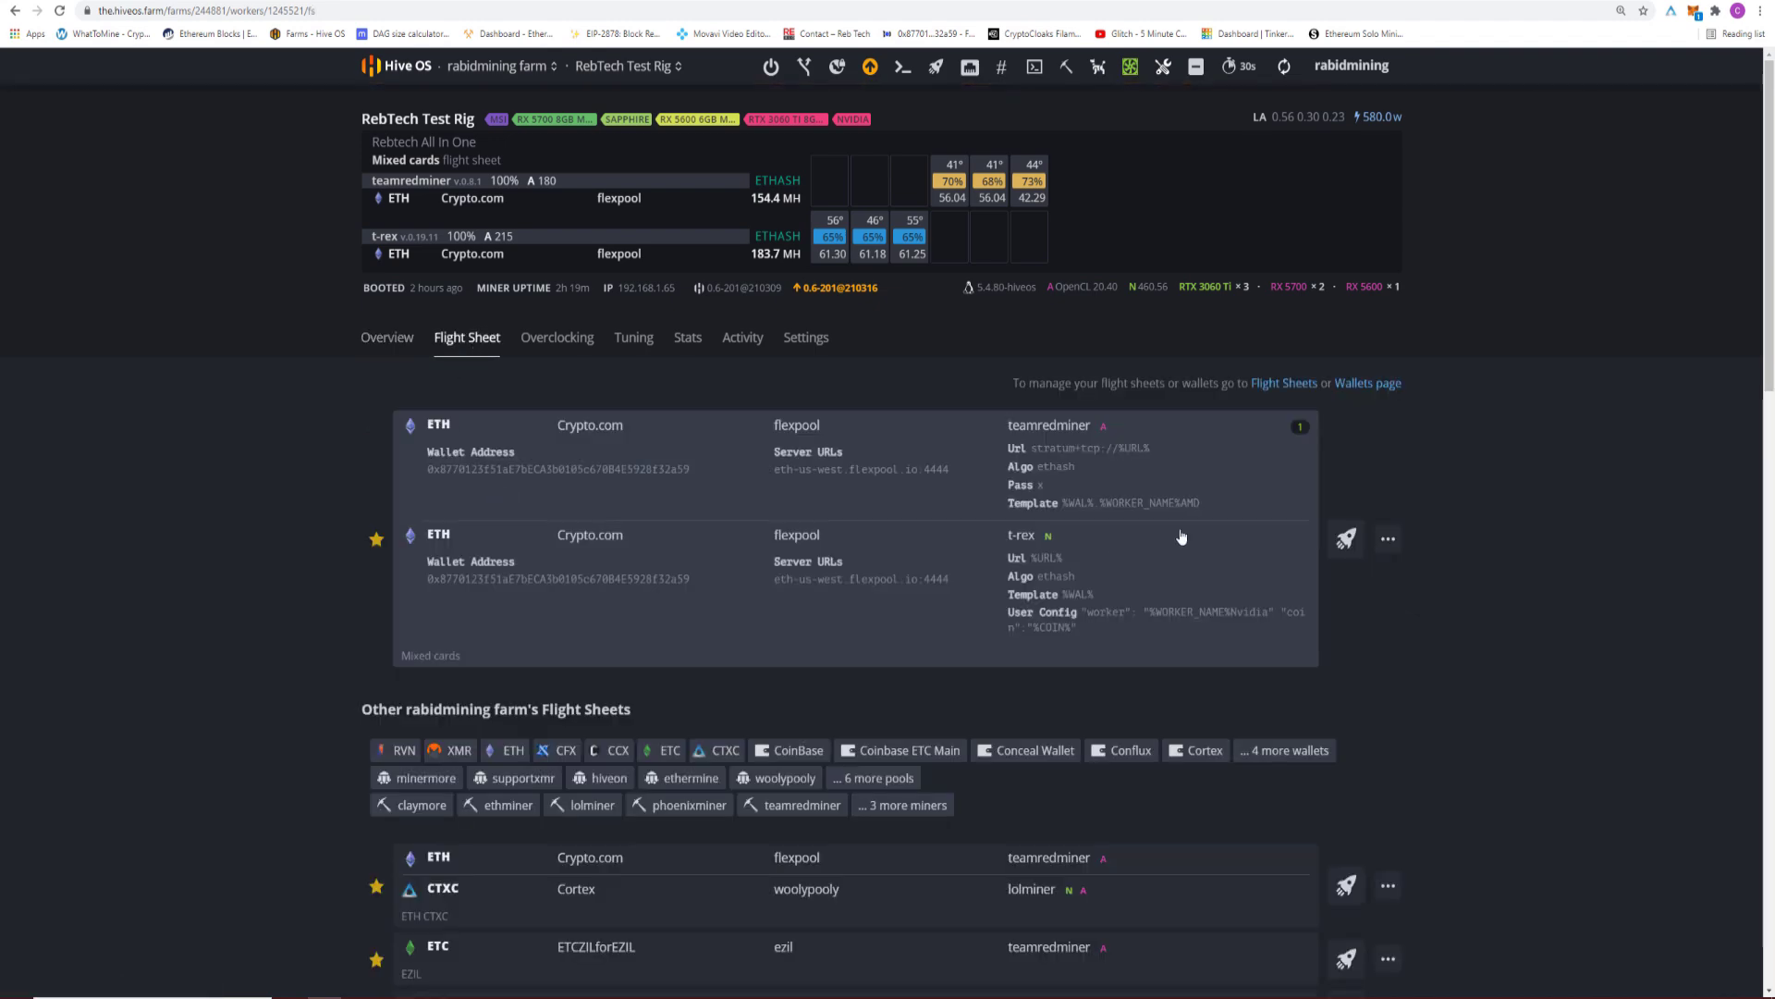
scroll(781, 674, "down", 3)
scroll(780, 673, "down", 3)
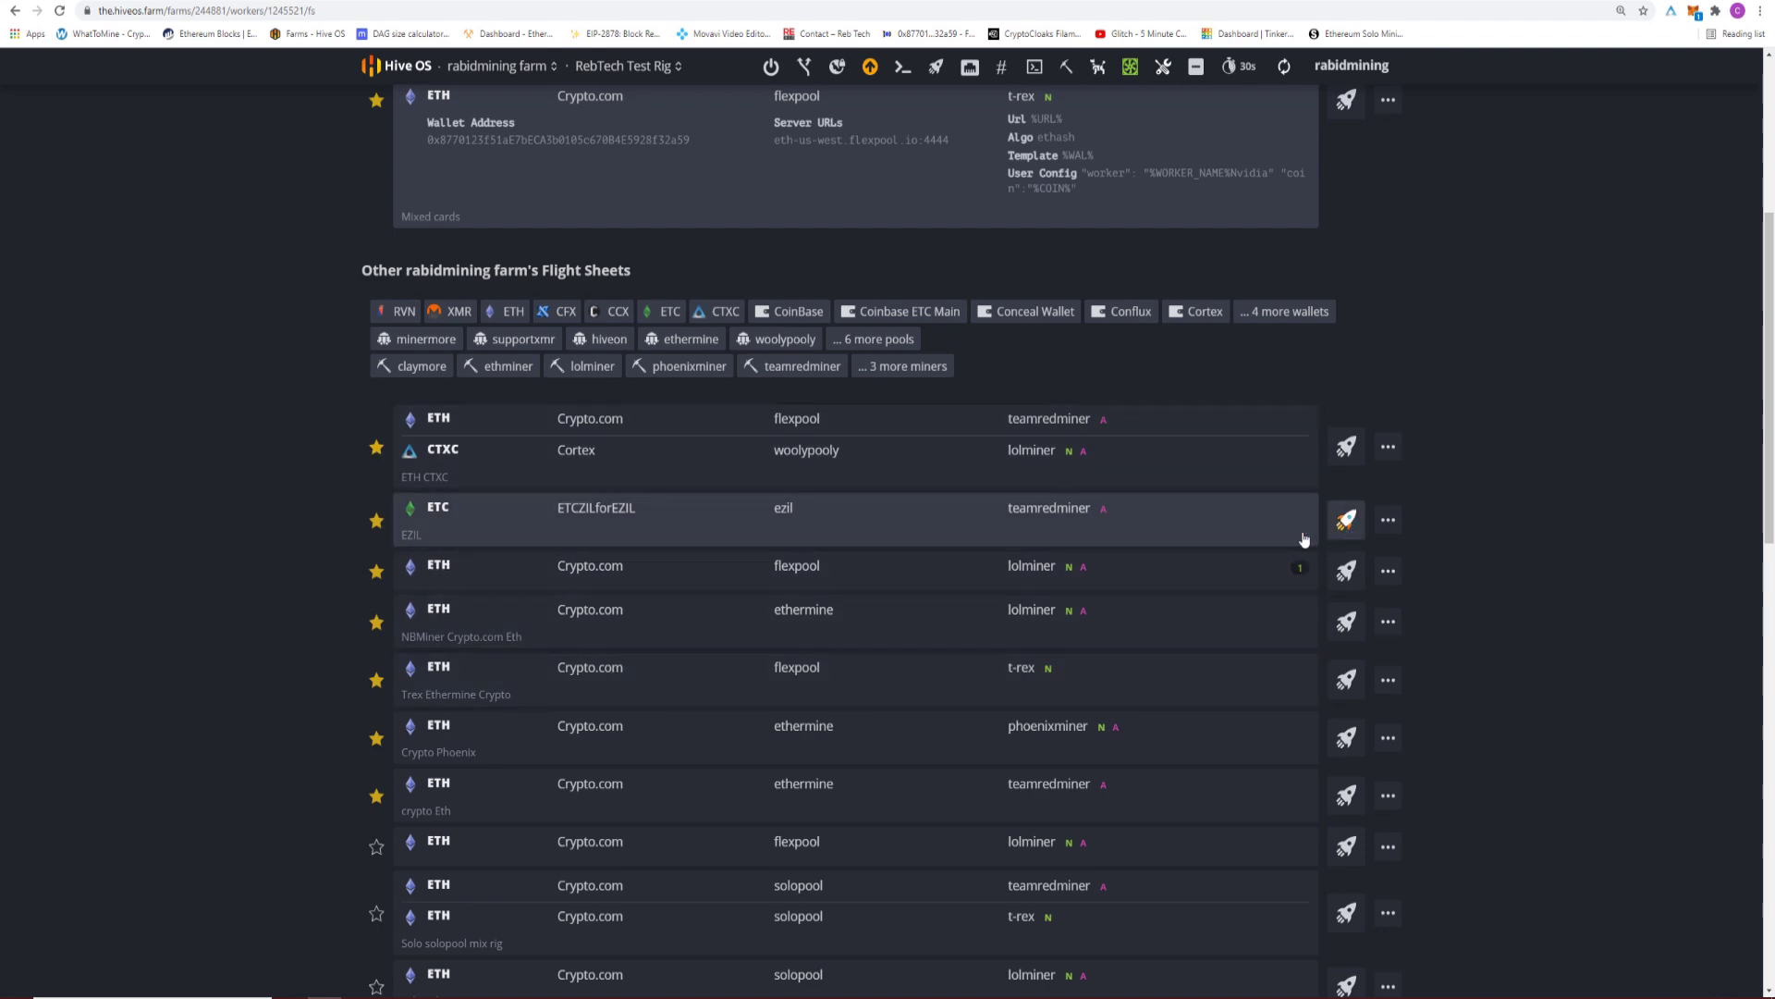
scroll(780, 614, "up", 6)
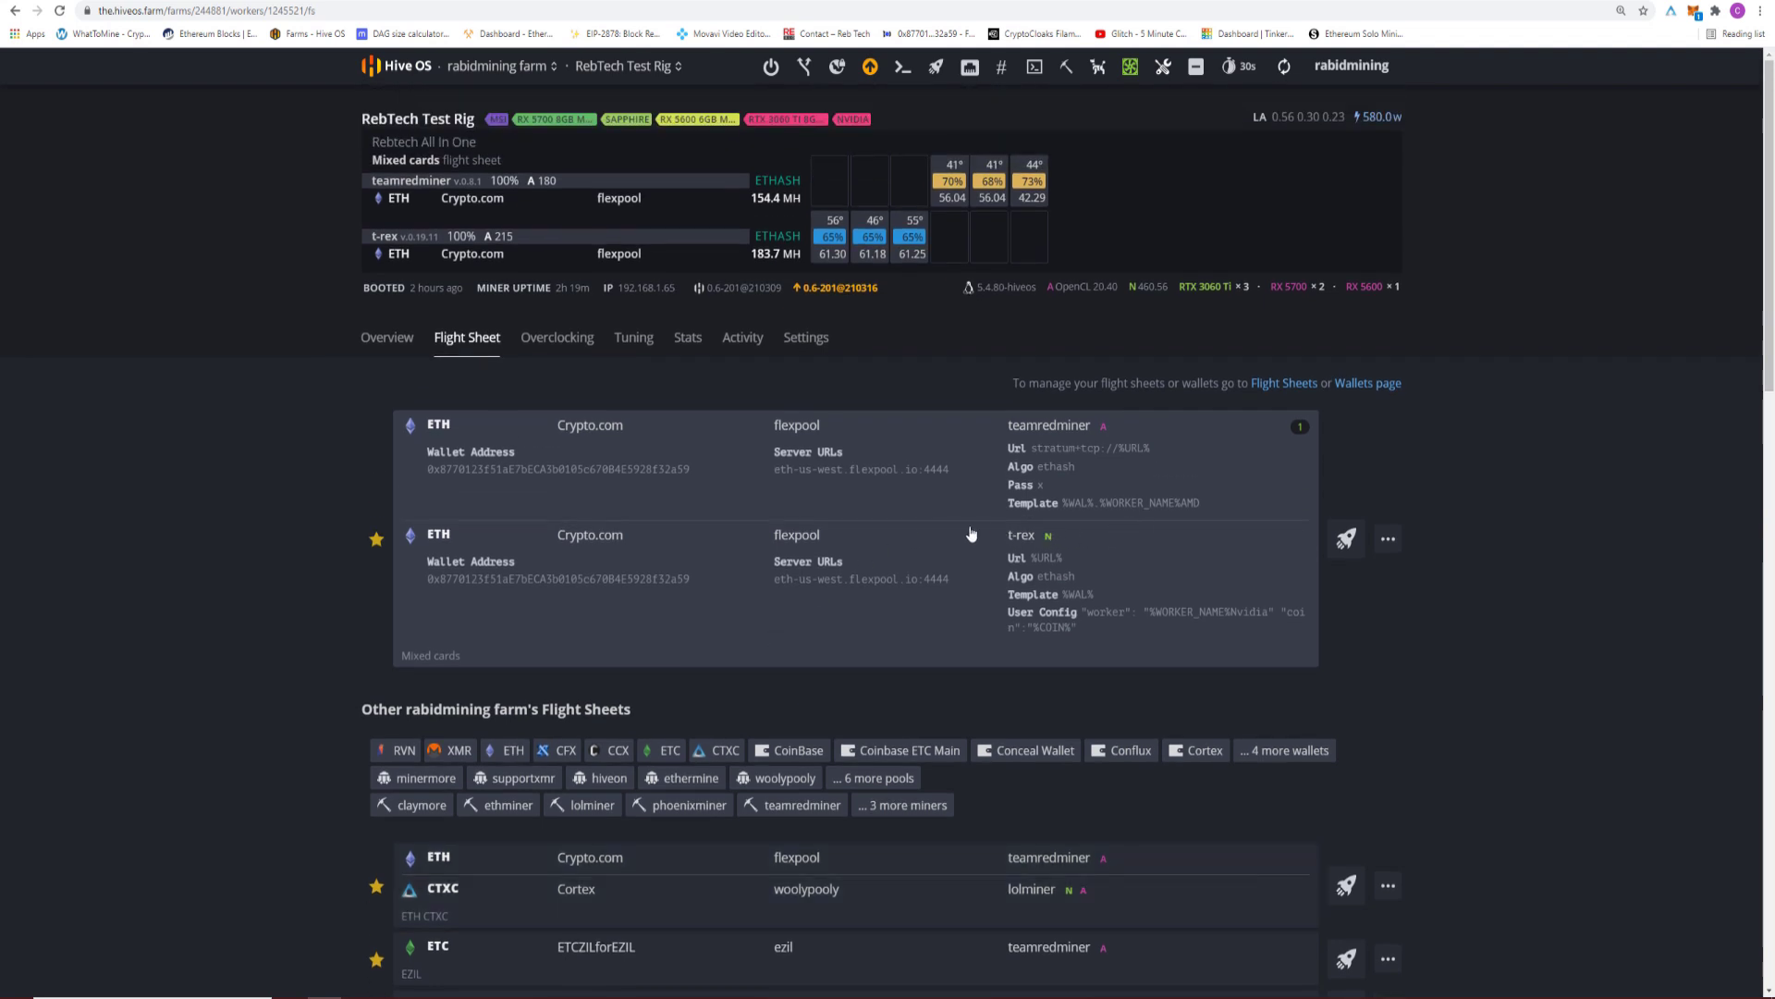
- Check the popular ETH overclocking presets for the rig's first GeForce RTX 3060 Ti and close them without applying any
left_click(388, 338)
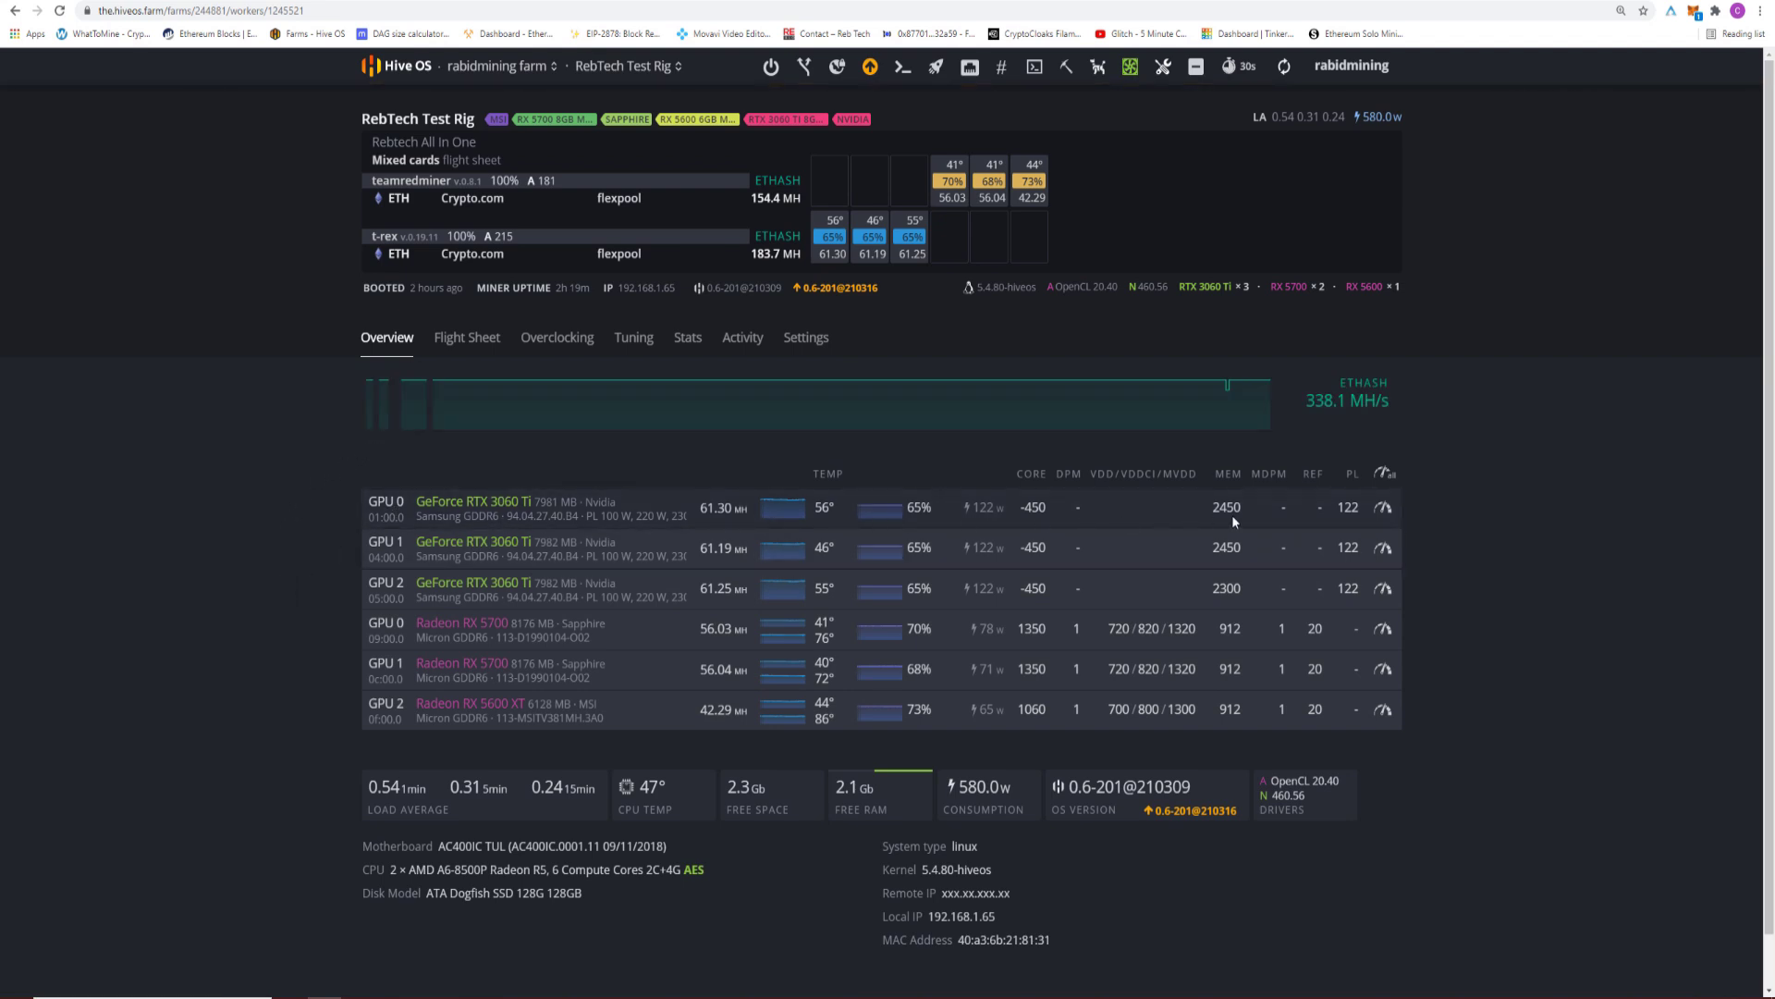
left_click(1383, 510)
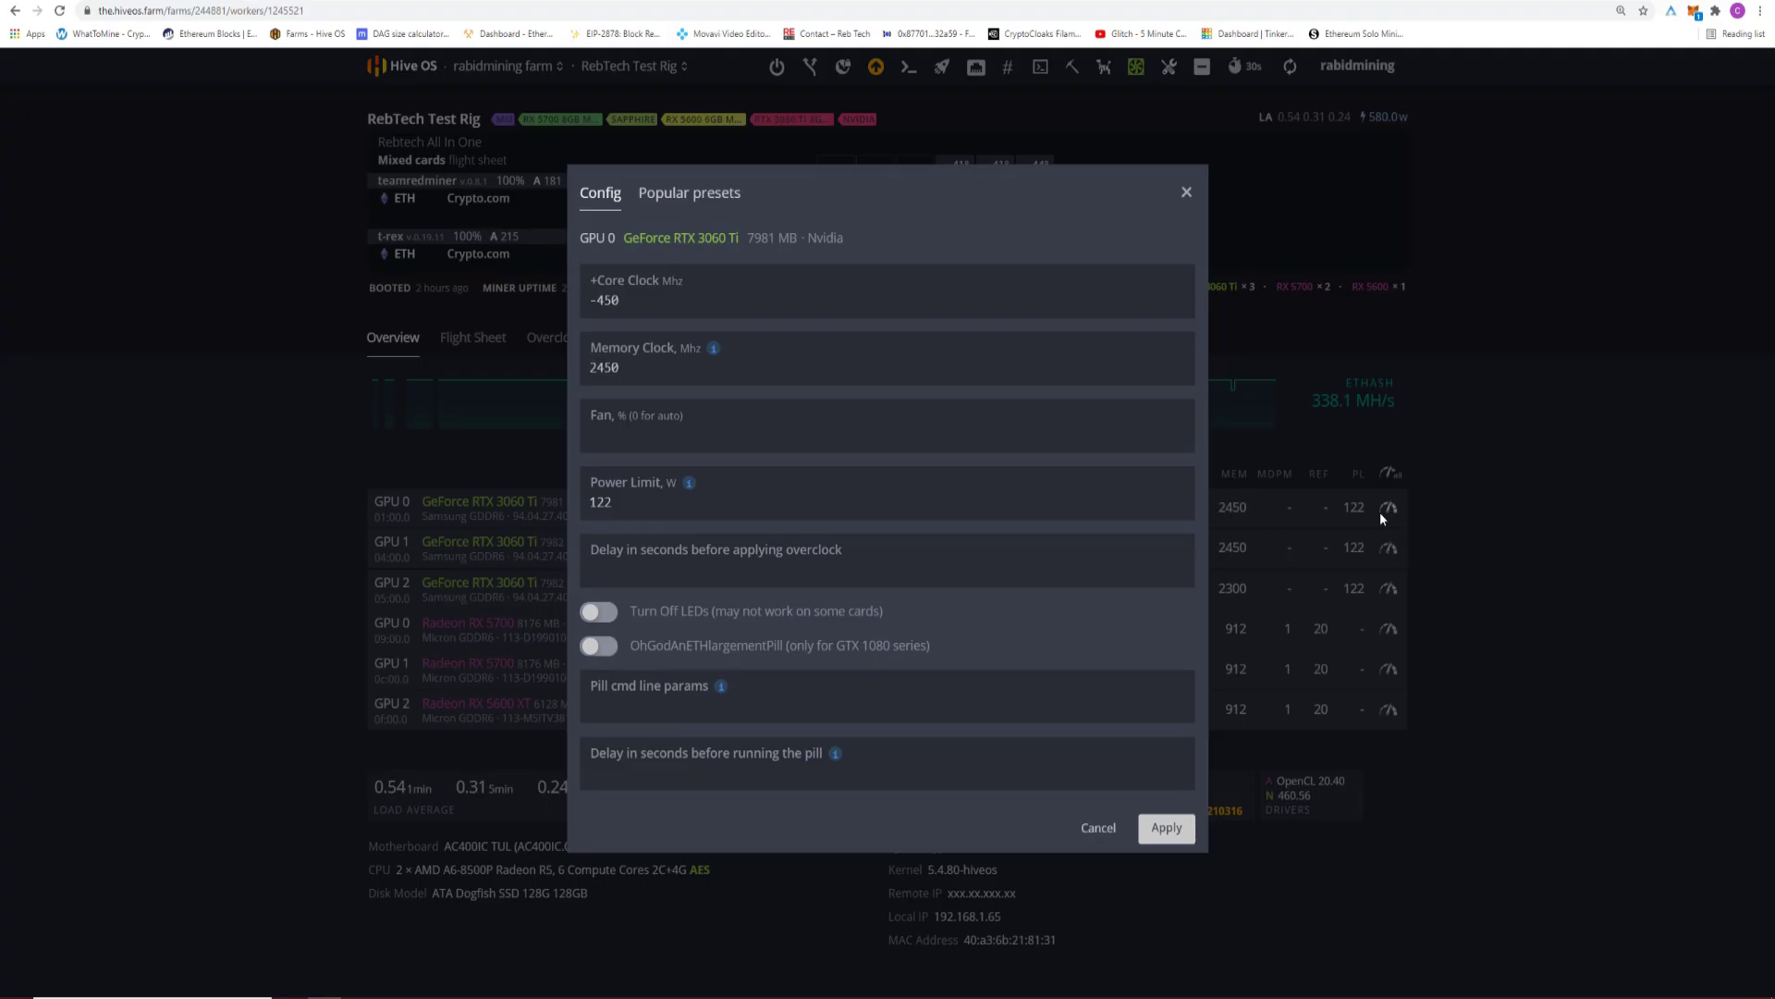
left_click(672, 191)
left_click(664, 258)
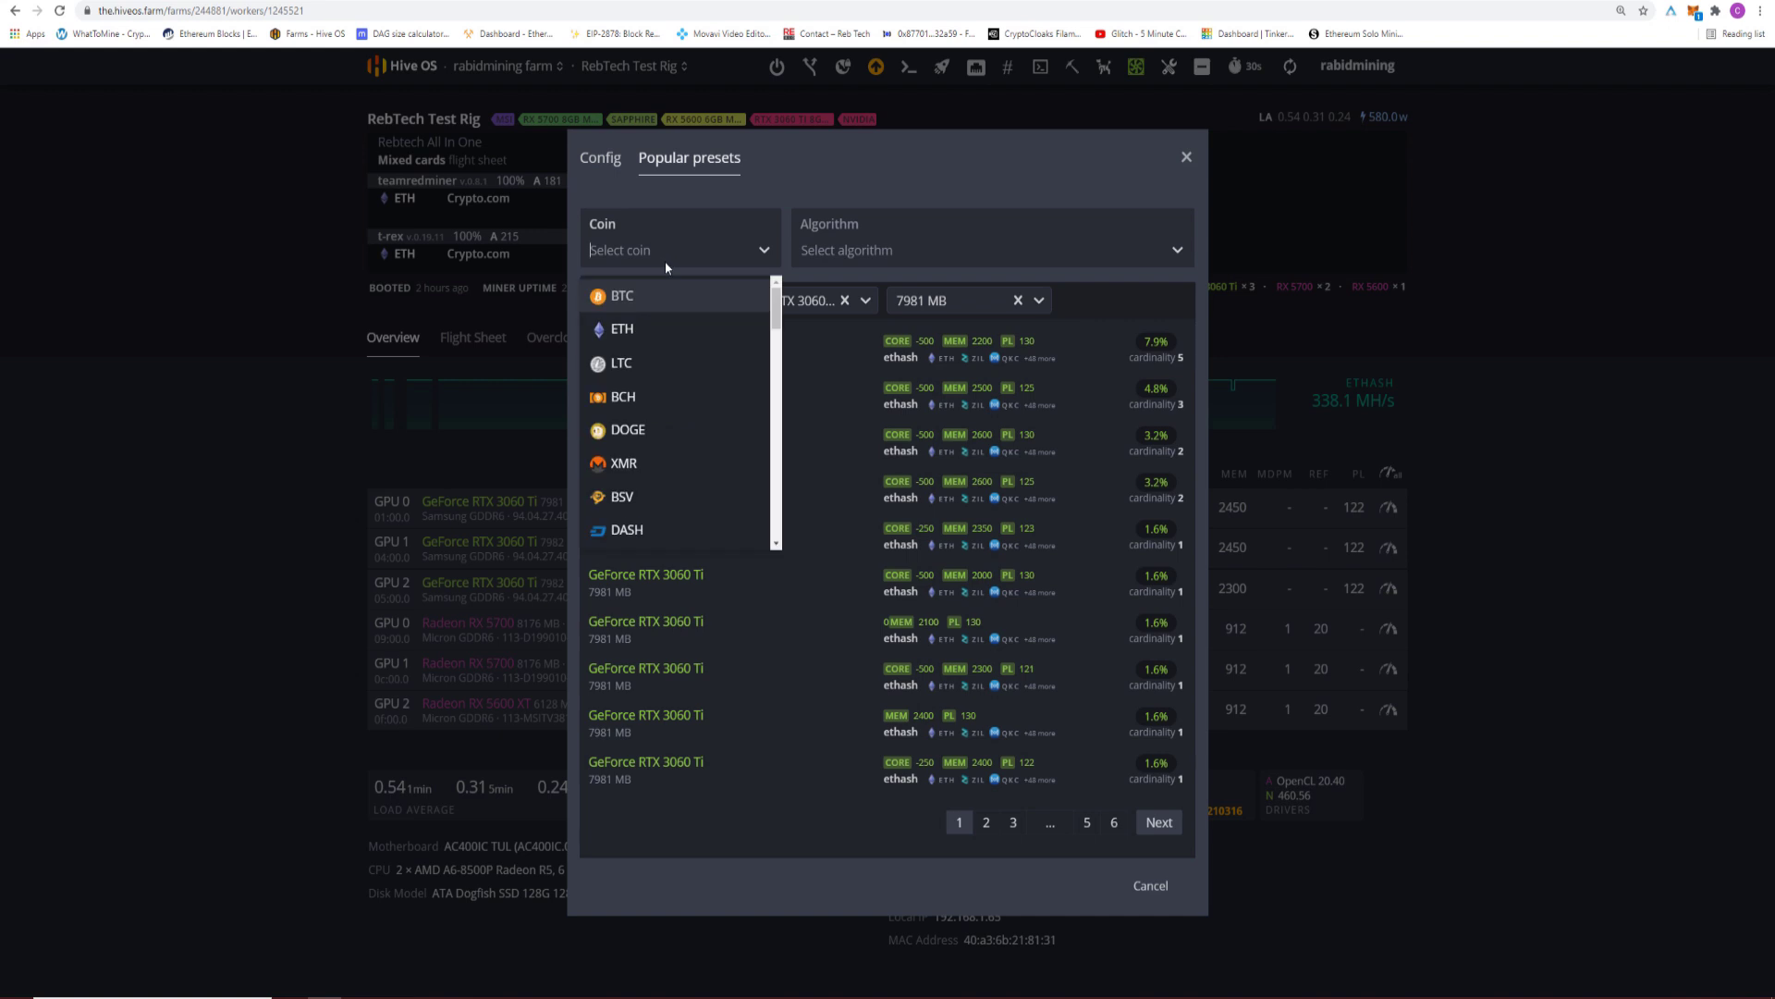
left_click(653, 329)
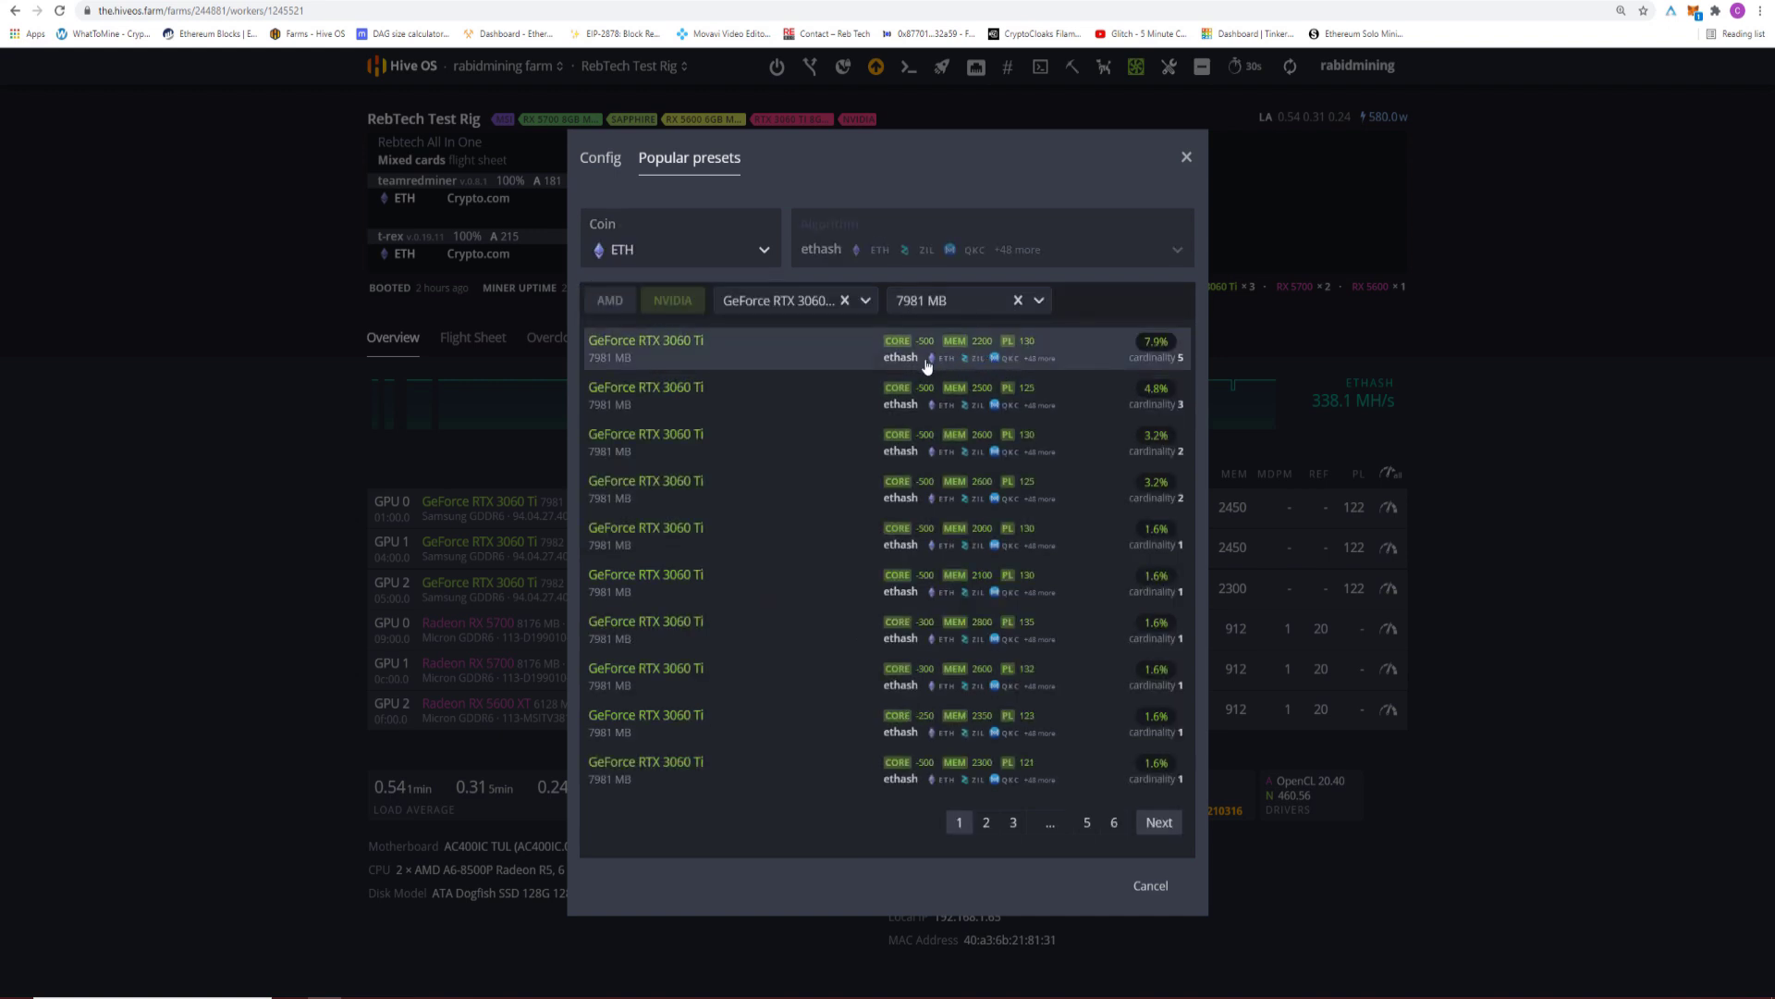
left_click(1154, 886)
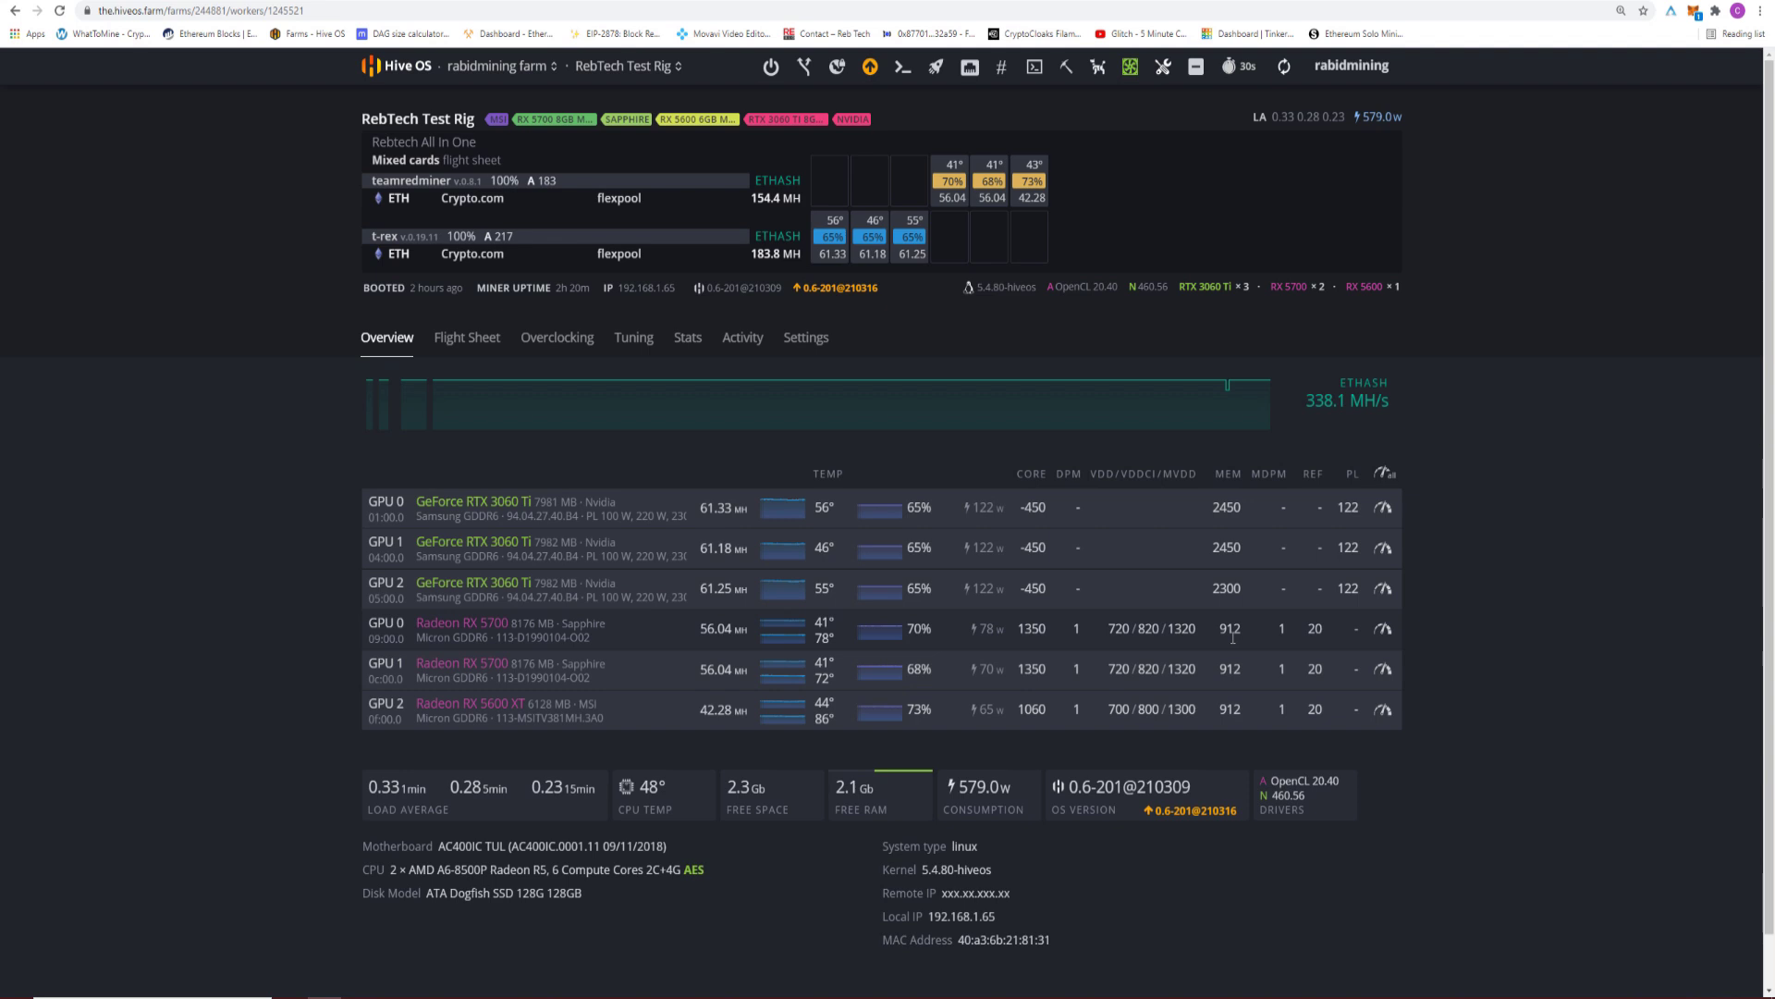
- View the Test Bench worker's overview from the farm's workers list and return to the RebTech Test Rig overview
left_click(514, 72)
left_click(413, 472)
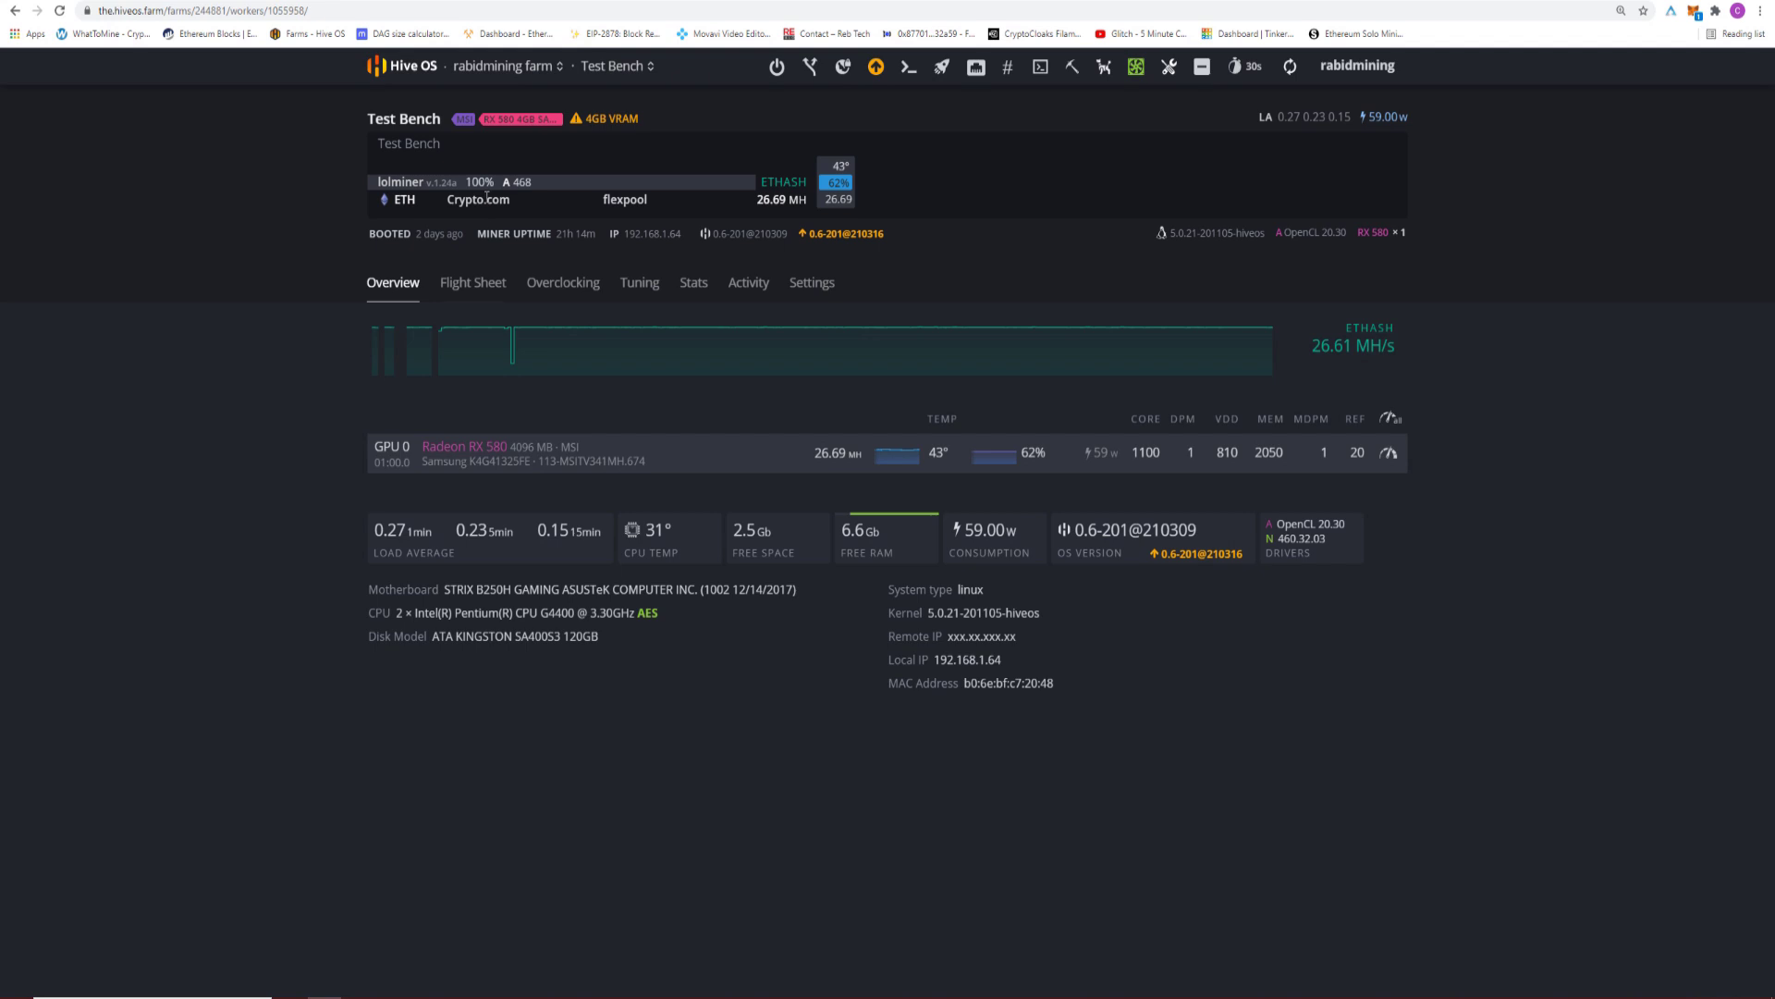
left_click(495, 69)
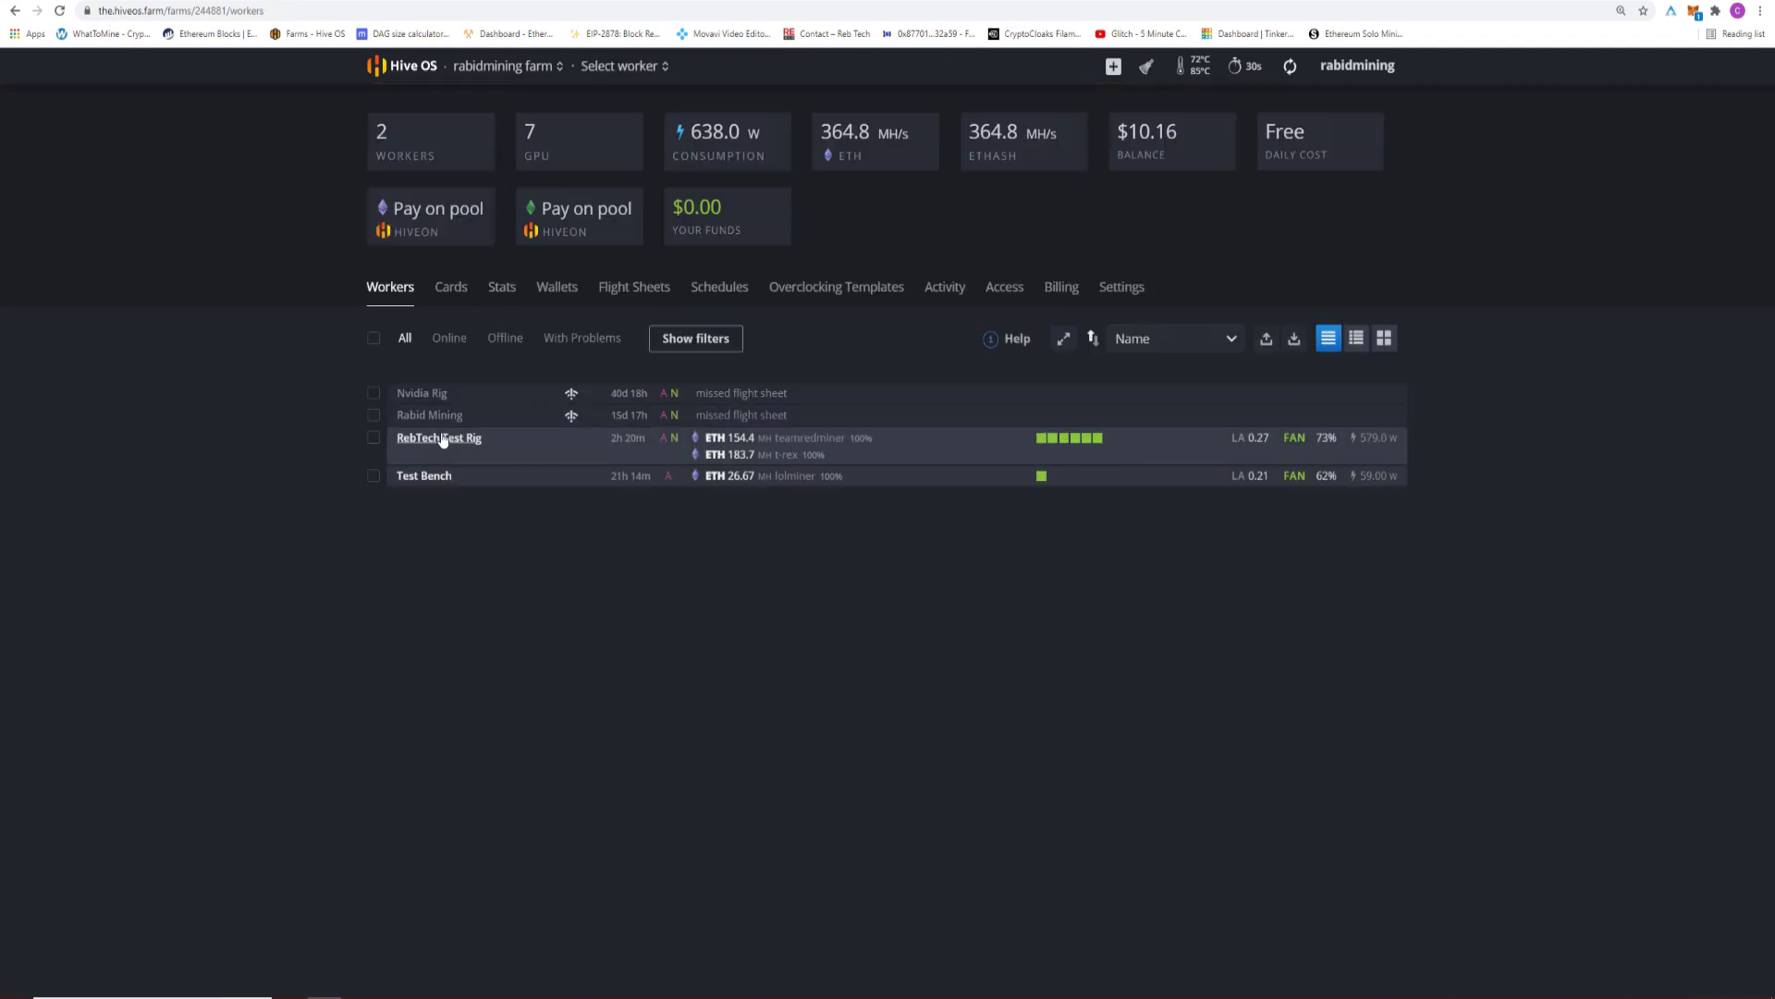
left_click(439, 447)
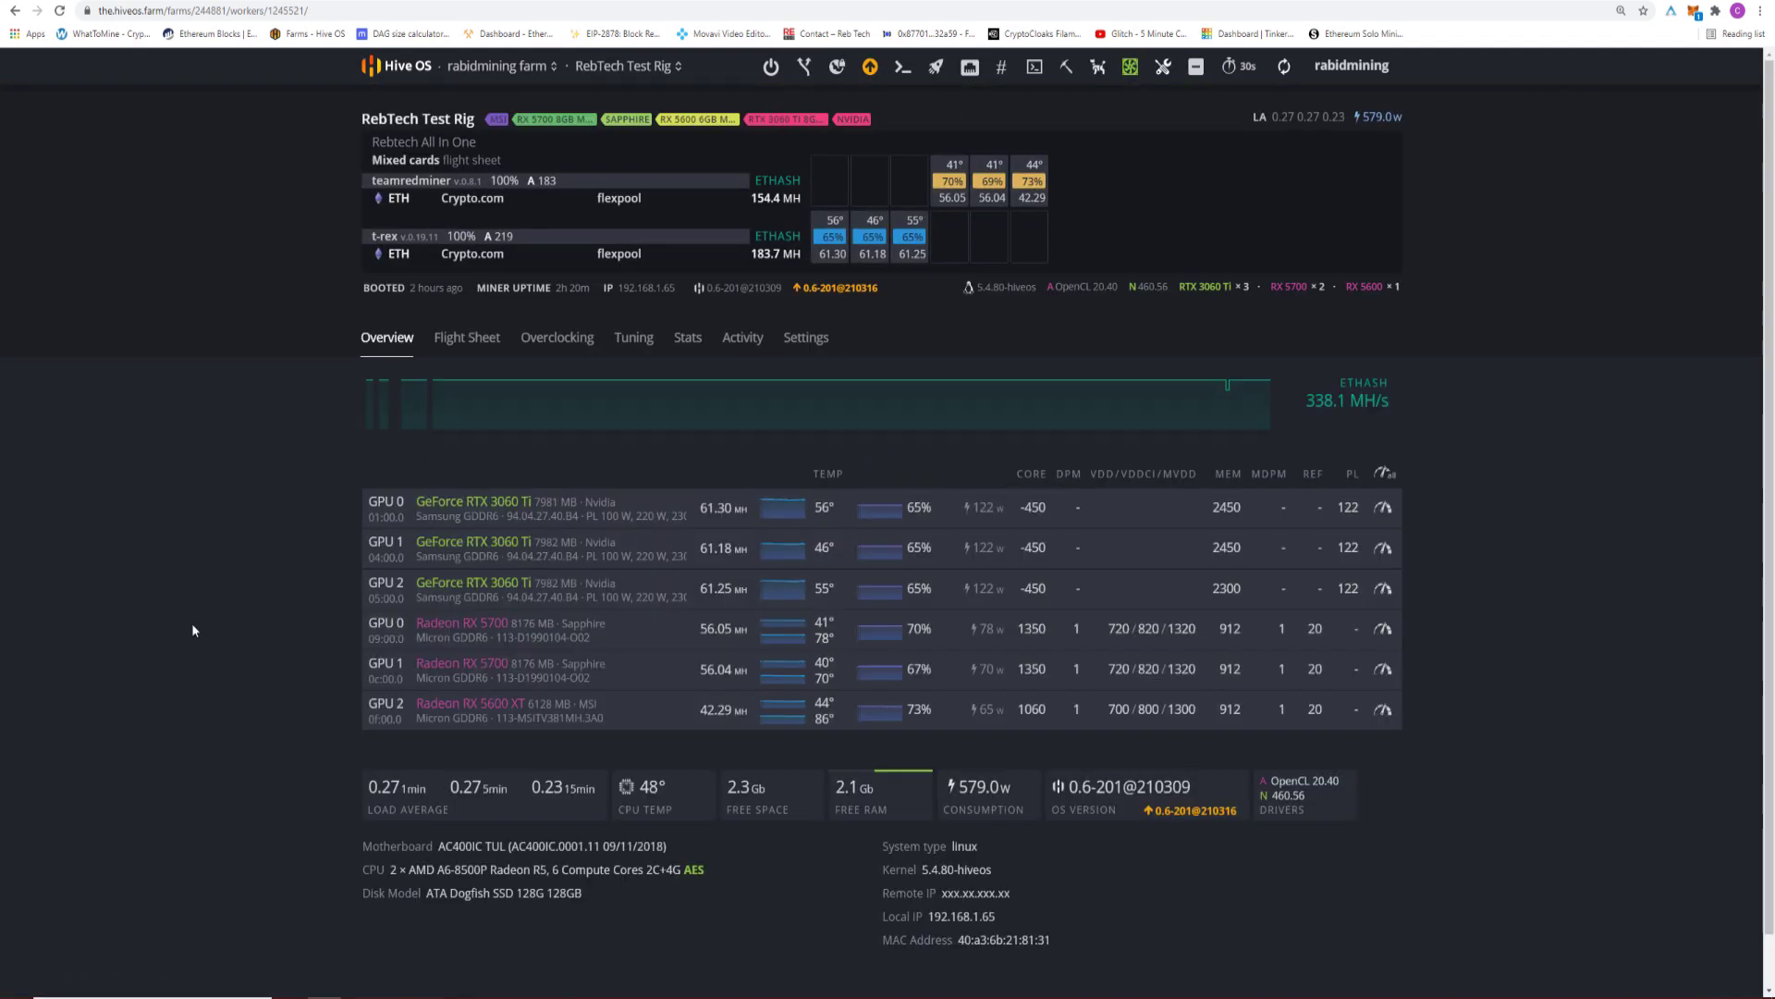